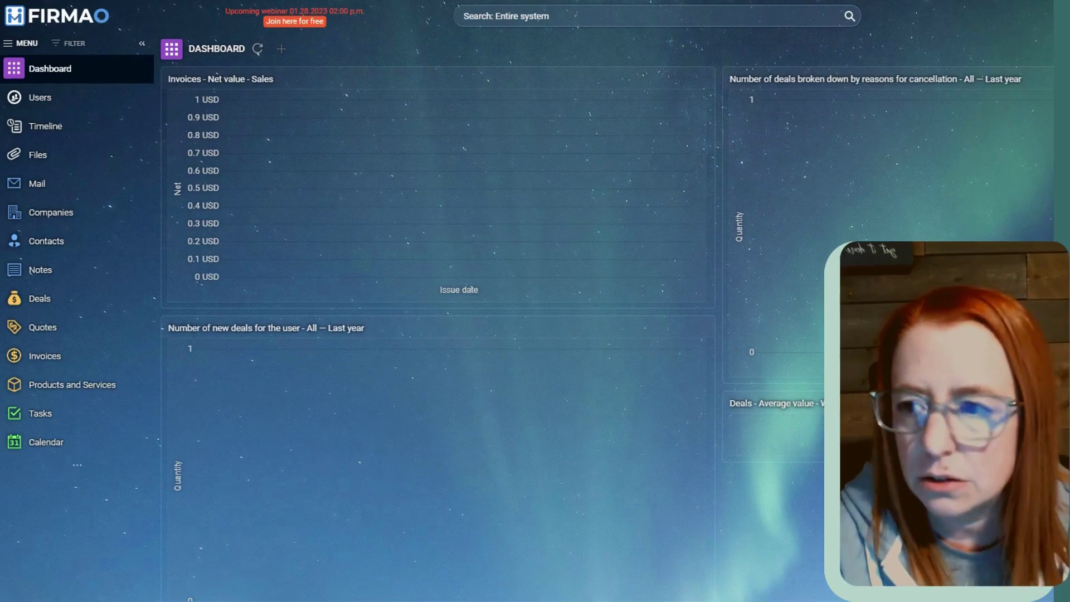
Browse the Users, Timeline, Files, Mail, Companies, Contacts and Notes sections
{"action": "left_click", "coordinate": [35, 100]}
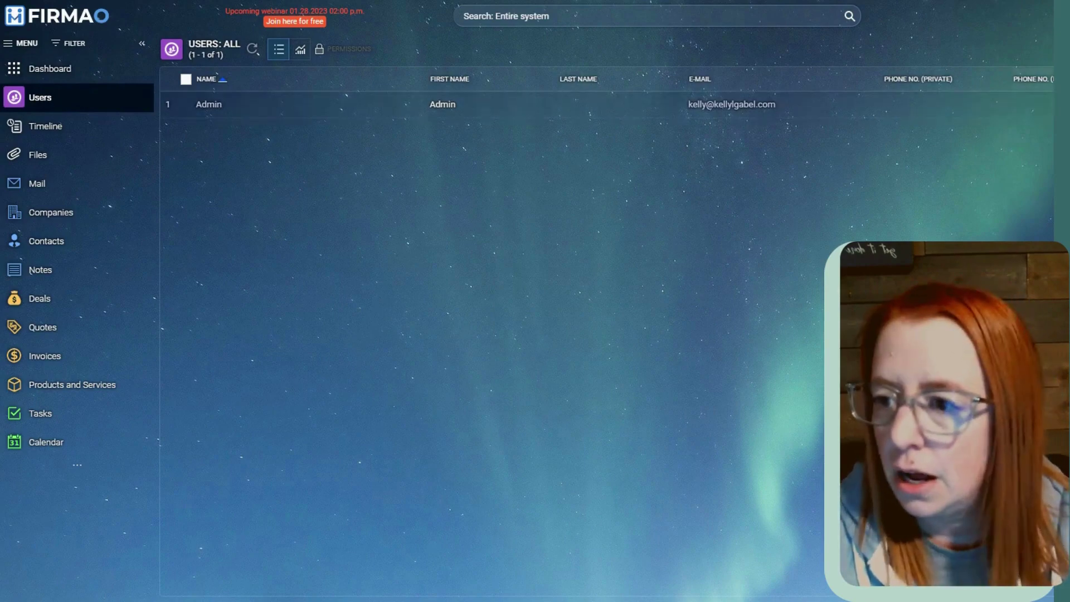
{"action": "left_click", "coordinate": [68, 132]}
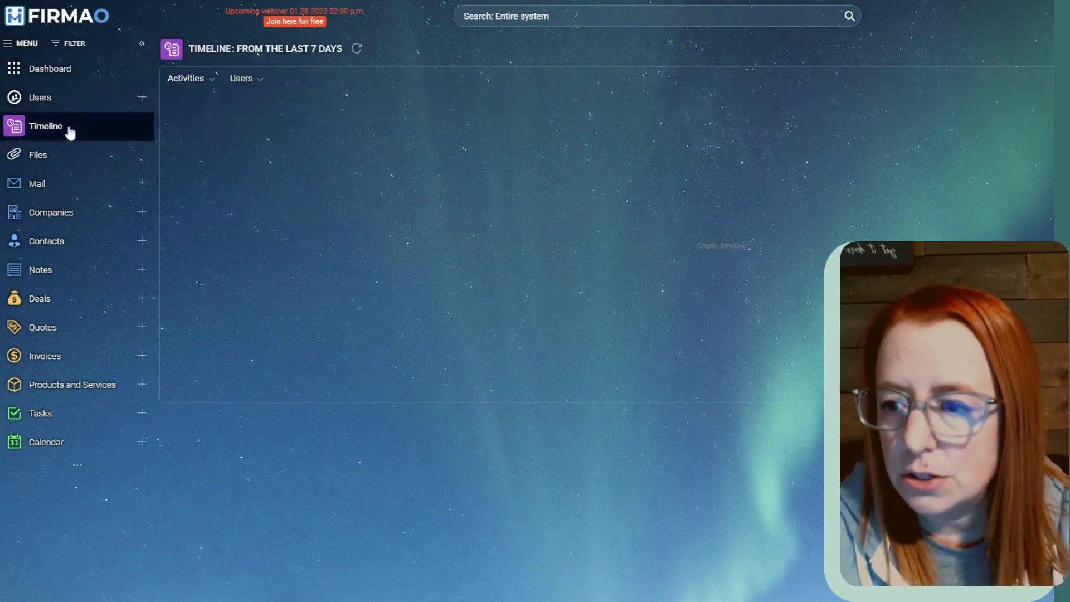
{"action": "left_click", "coordinate": [33, 160]}
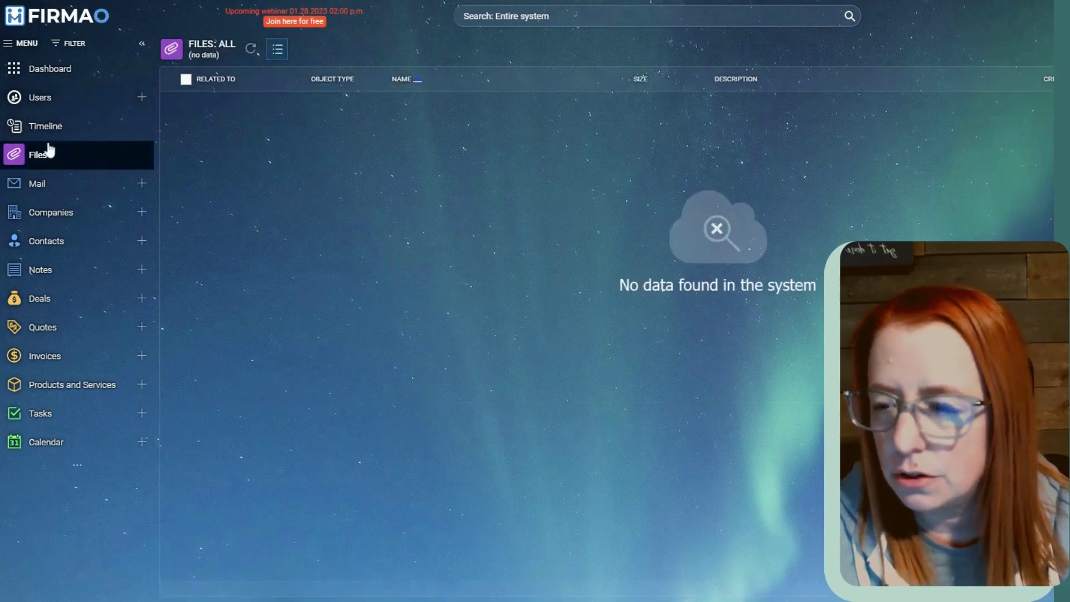
{"action": "left_click", "coordinate": [53, 183]}
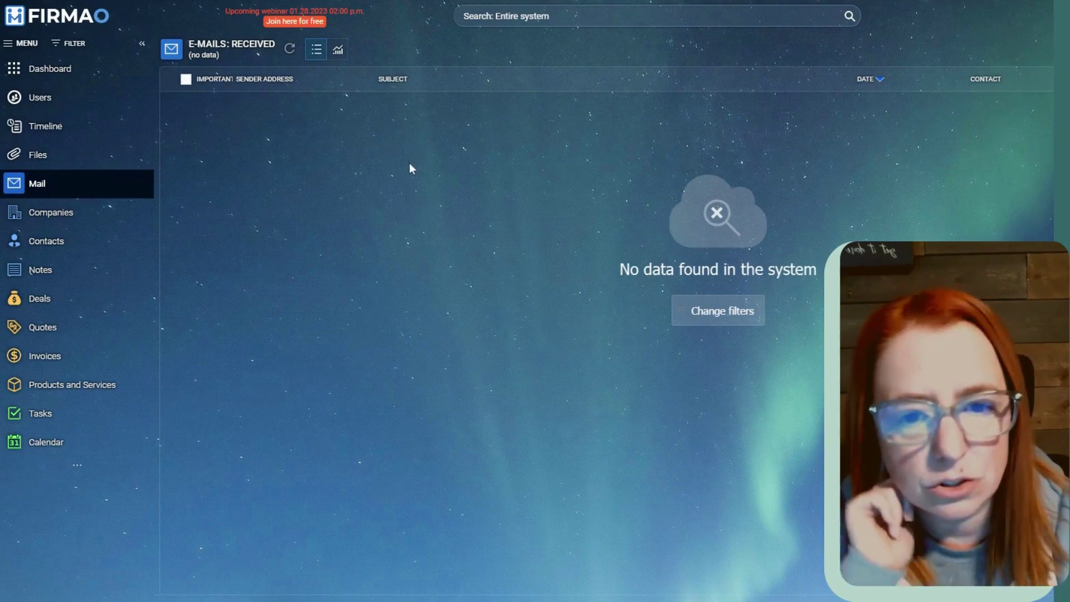
{"action": "left_click", "coordinate": [79, 214]}
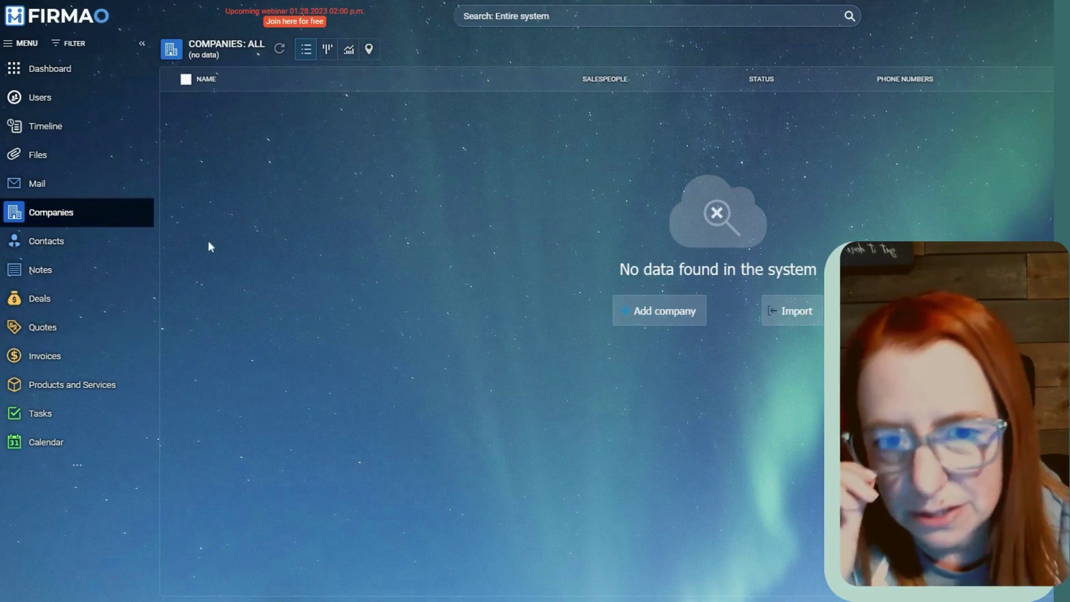
{"action": "left_click", "coordinate": [74, 246]}
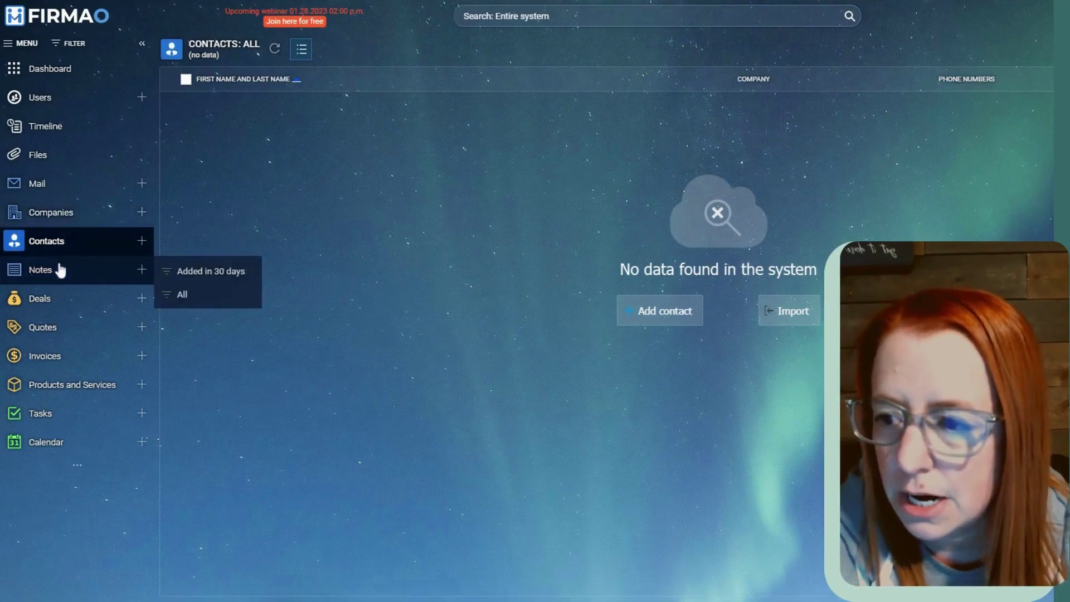
{"action": "left_click", "coordinate": [60, 272]}
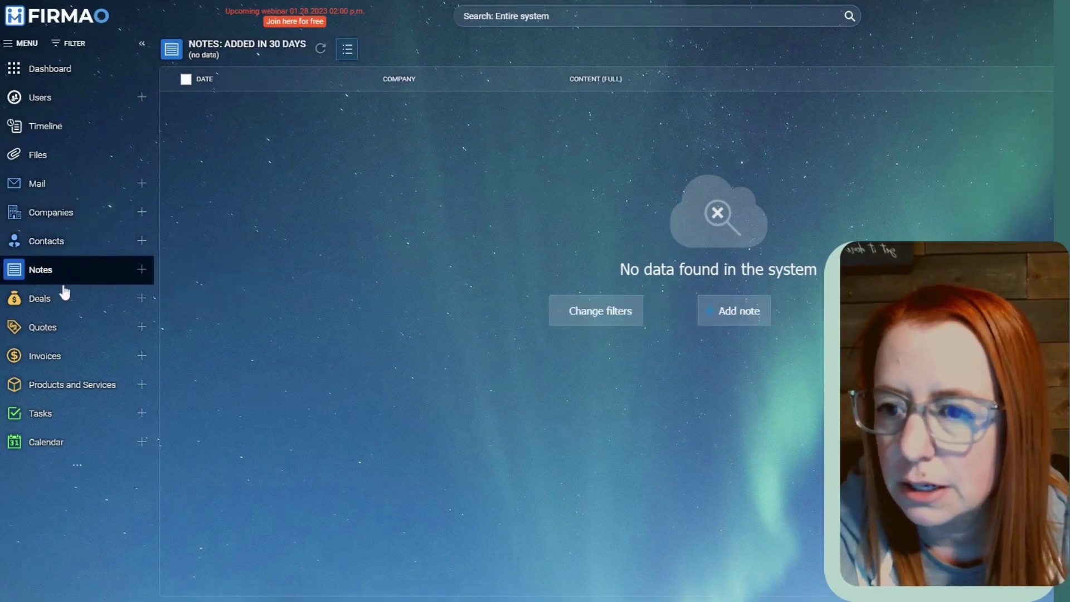
Review Deals, Quotes, Invoices, Tasks and Calendar, ending on the empty Products and Services list
{"action": "left_click", "coordinate": [65, 297]}
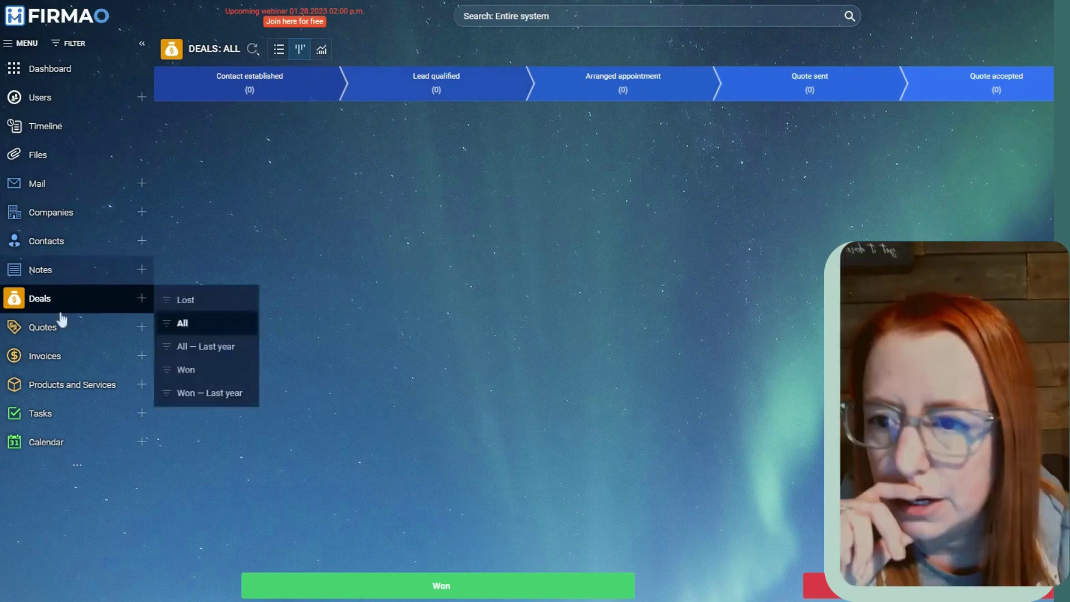
{"action": "left_click", "coordinate": [55, 329]}
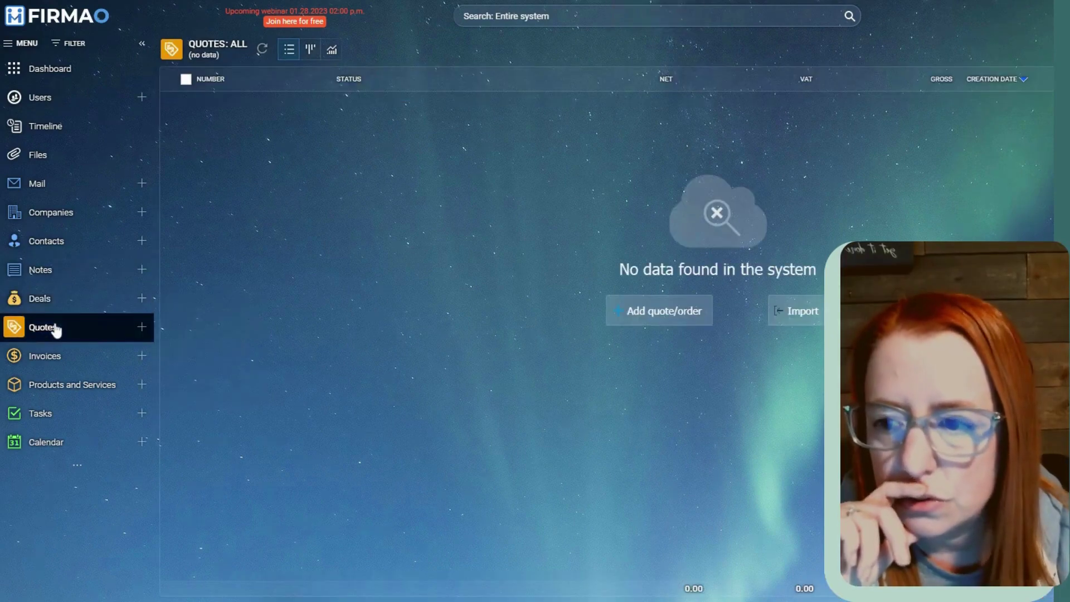
{"action": "left_click", "coordinate": [52, 360]}
{"action": "left_click", "coordinate": [50, 394]}
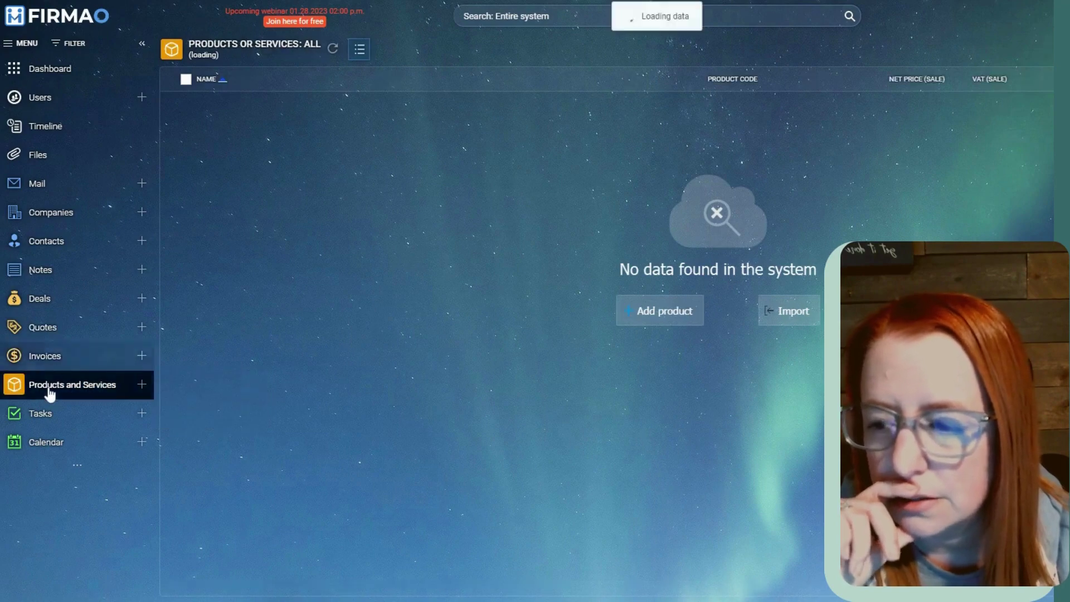
{"action": "left_click", "coordinate": [47, 413]}
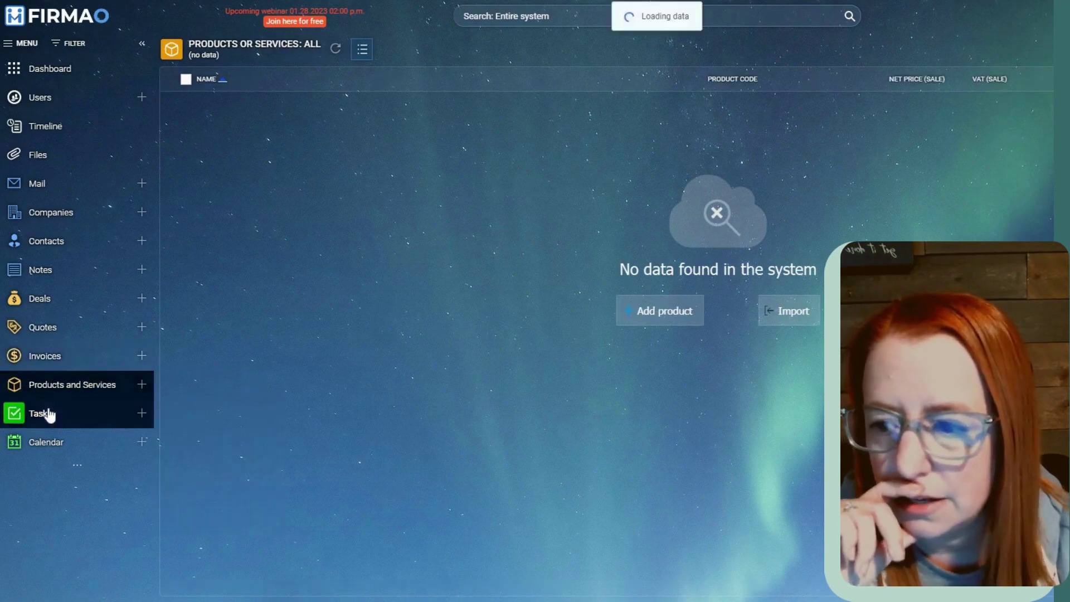
{"action": "left_click", "coordinate": [53, 450]}
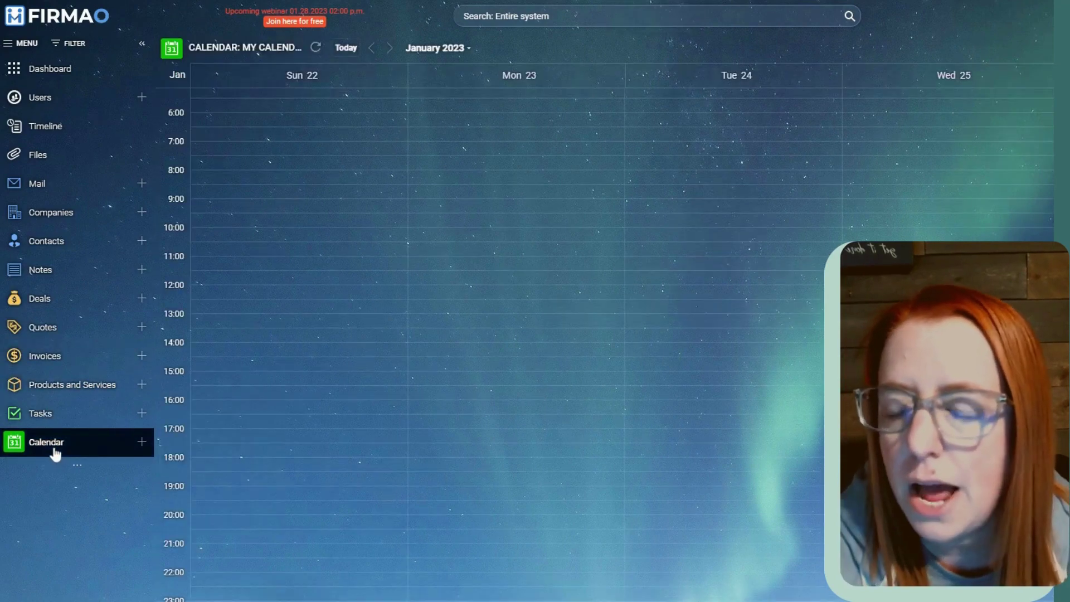
{"action": "left_click", "coordinate": [52, 396]}
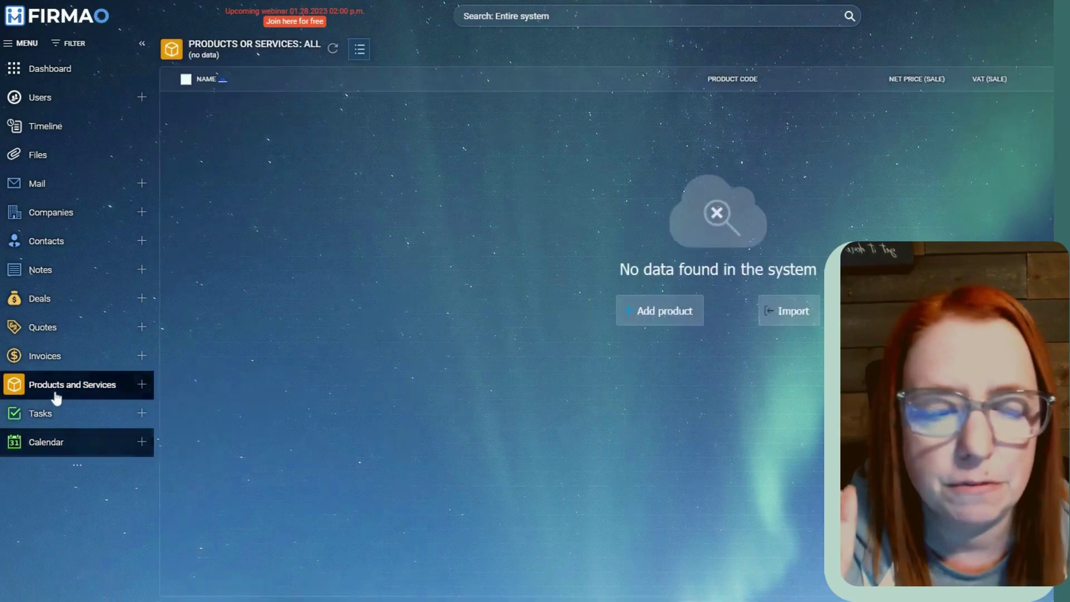
Start a new product named 'Tech-Savvy Academy Membership' with product code TSAM
{"action": "left_click", "coordinate": [693, 309]}
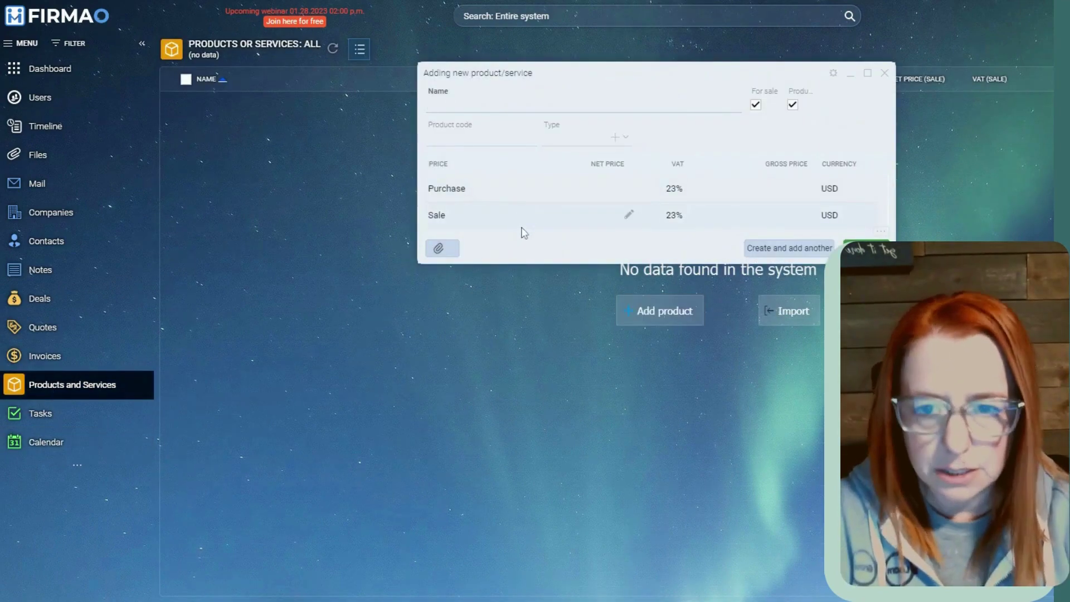
{"action": "type", "text": "Tech-Sav"}
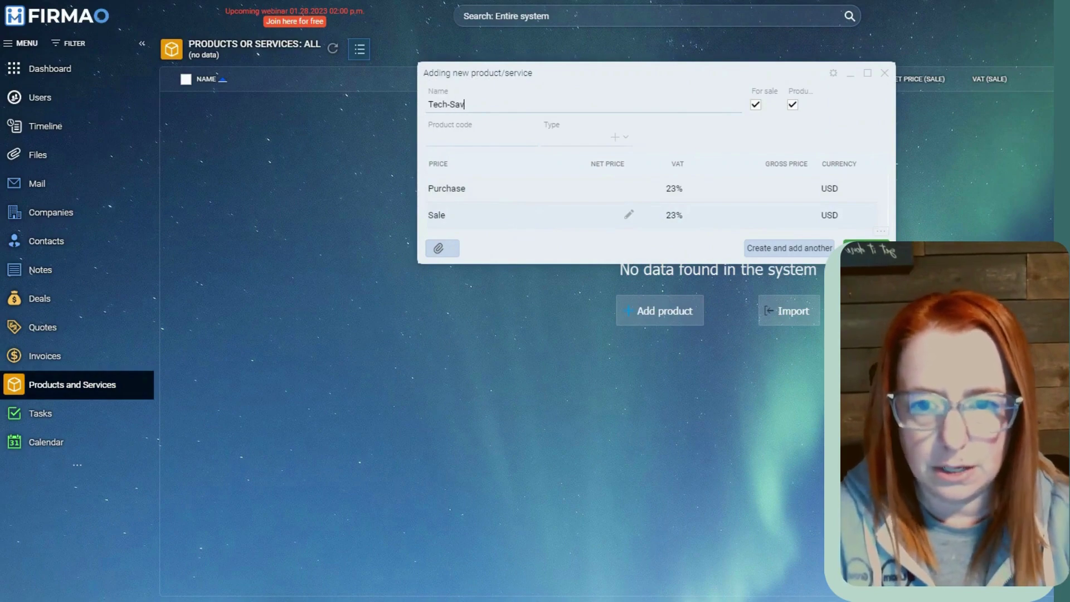
{"action": "type", "text": "vy Academy Mem"}
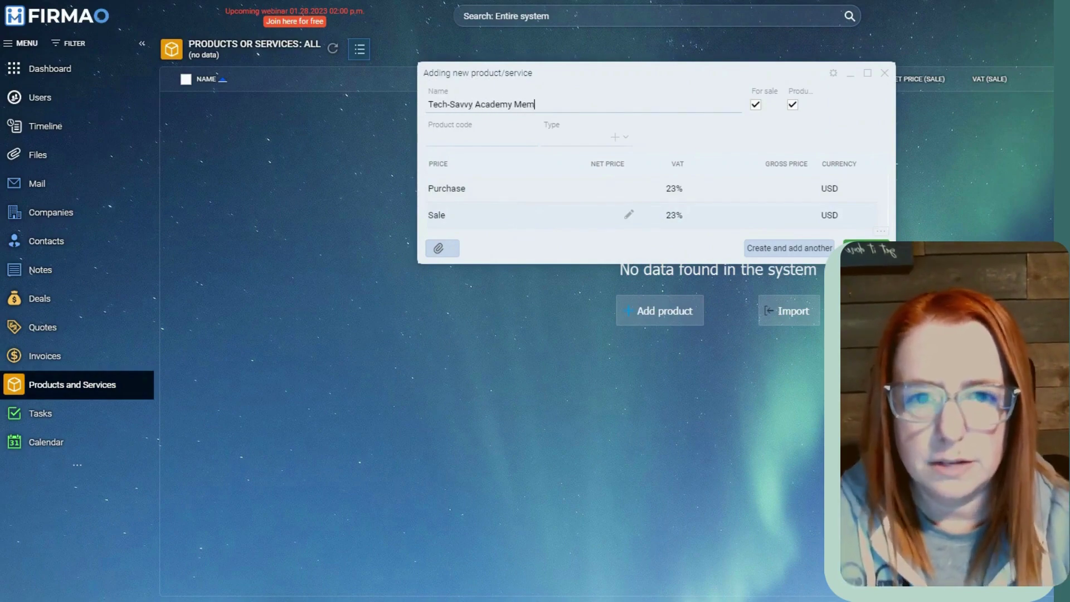
{"action": "type", "text": "bership"}
{"action": "left_click", "coordinate": [462, 139]}
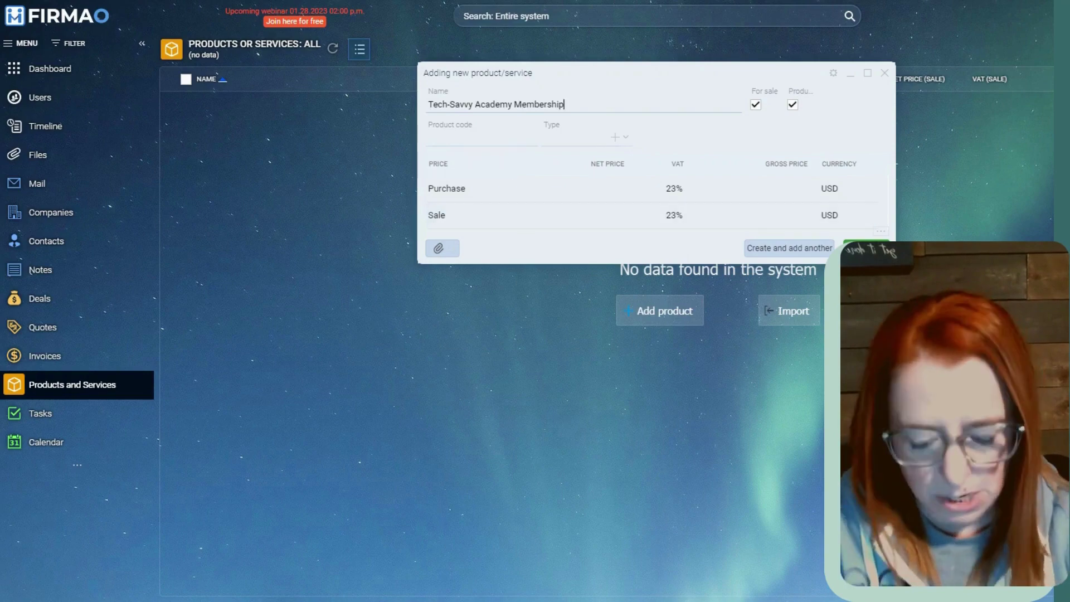
{"action": "type", "text": "TSAM"}
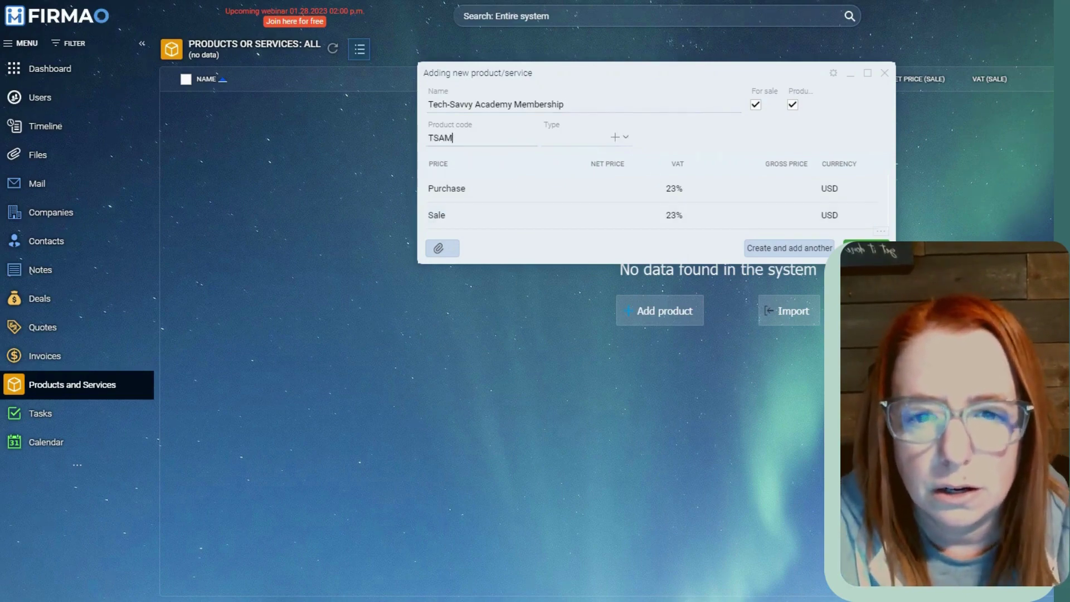
{"action": "left_click", "coordinate": [615, 137]}
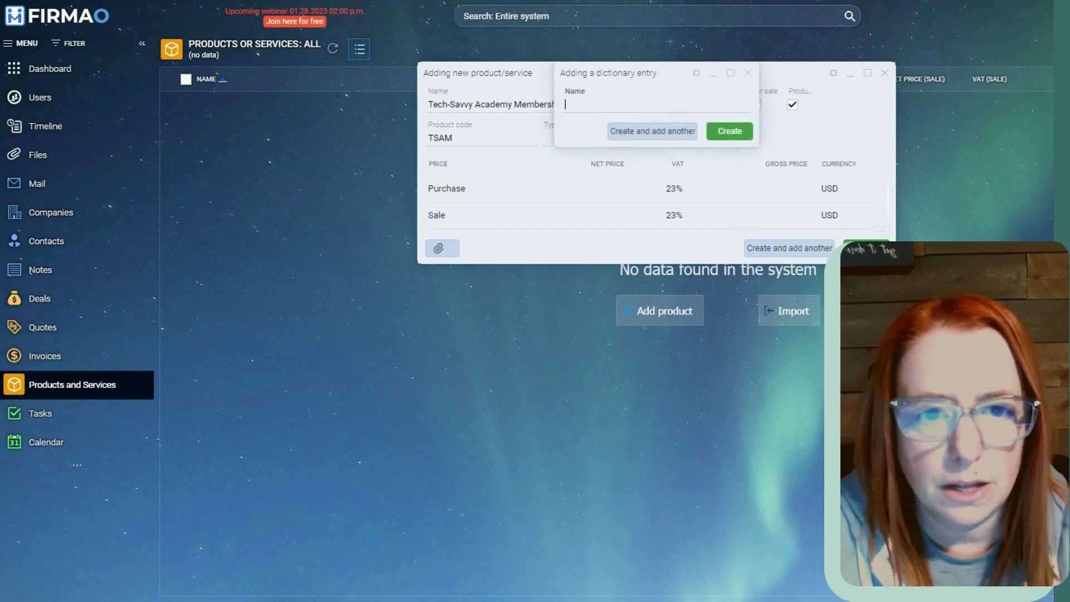
{"action": "left_click", "coordinate": [748, 73]}
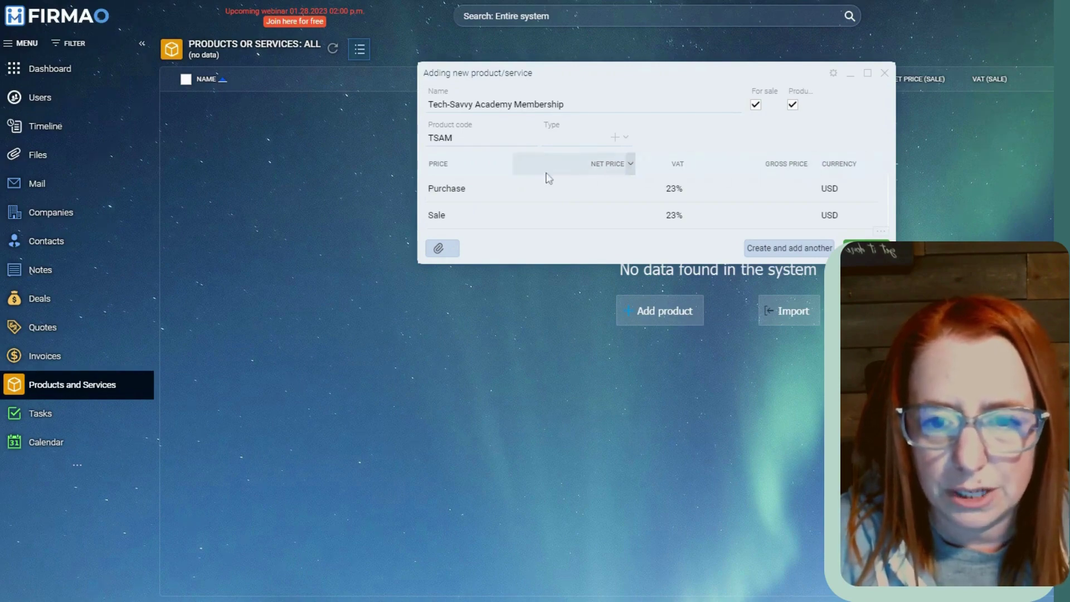
Give the product a 300 sale net price with 8% VAT and create it
{"action": "left_click", "coordinate": [507, 164]}
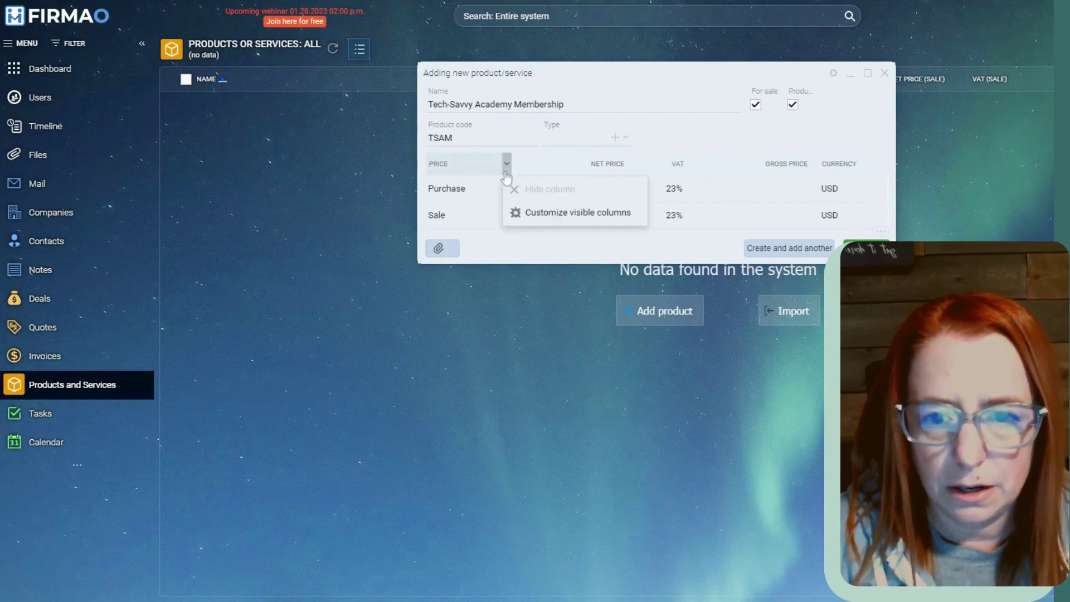
{"action": "left_click", "coordinate": [517, 211]}
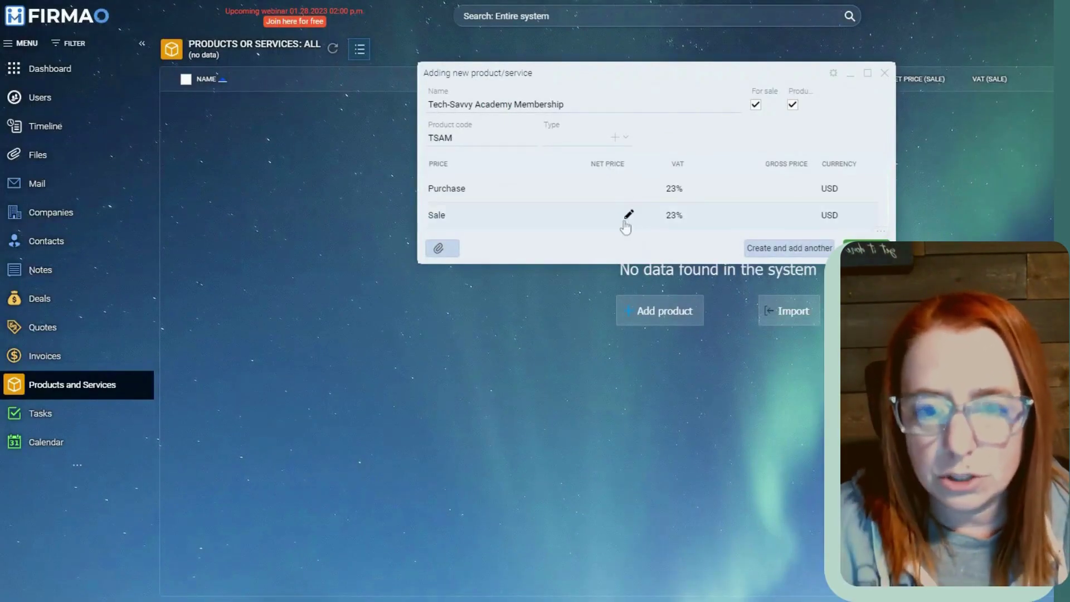
{"action": "left_click", "coordinate": [602, 224]}
{"action": "type", "text": "300"}
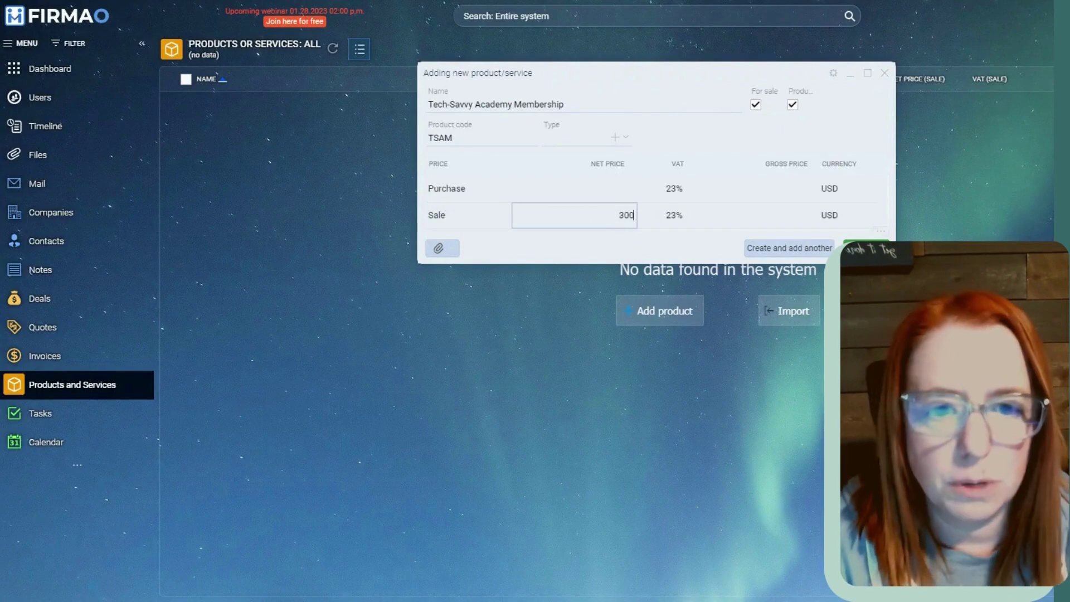
{"action": "left_click", "coordinate": [602, 261]}
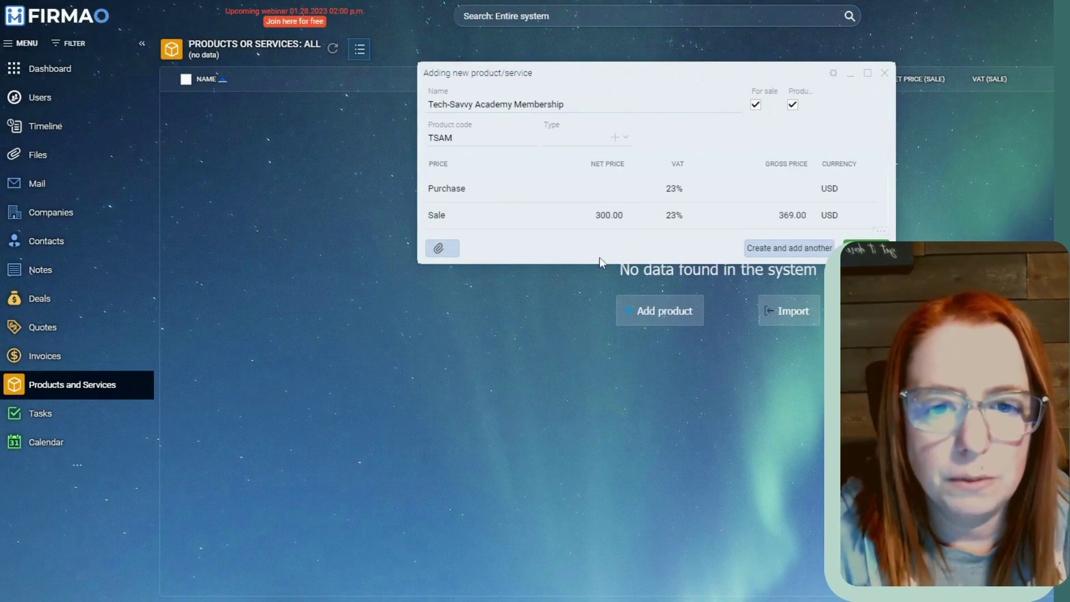
{"action": "left_click", "coordinate": [684, 218]}
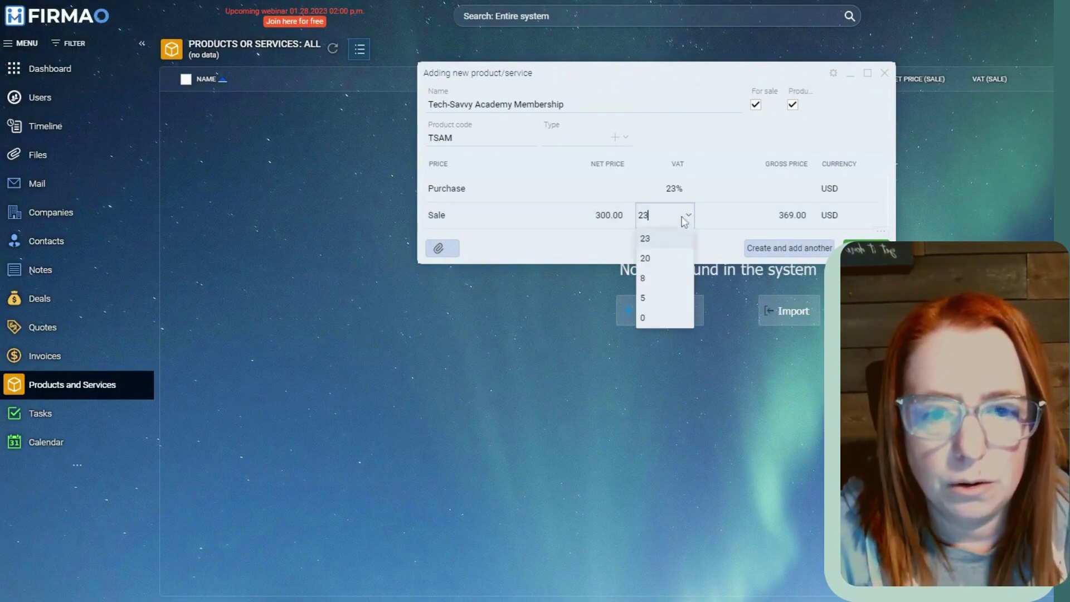
{"action": "left_click", "coordinate": [677, 279]}
{"action": "left_click", "coordinate": [637, 249]}
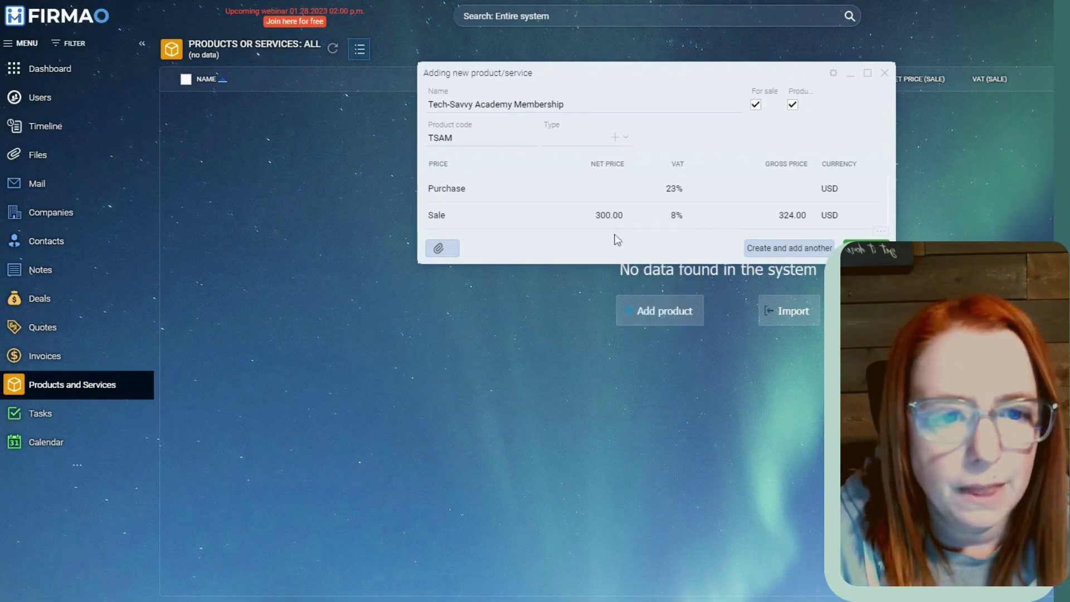
{"action": "left_click", "coordinate": [867, 248]}
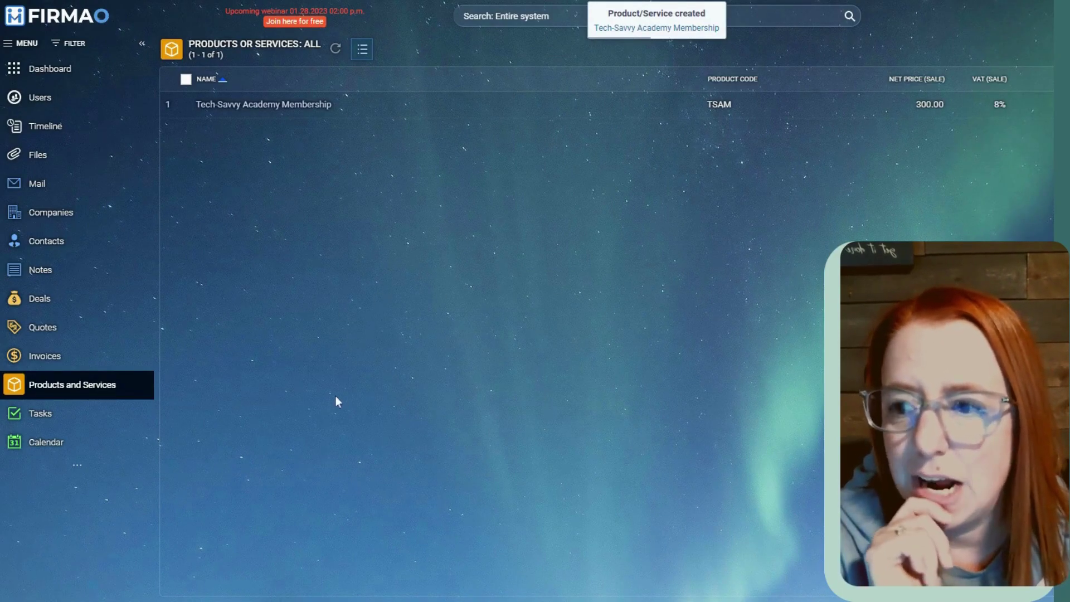
Start a new company named 'Hogwarts School of Witchcraft and Wizardry' and enter its e-mail address
{"action": "left_click", "coordinate": [48, 212]}
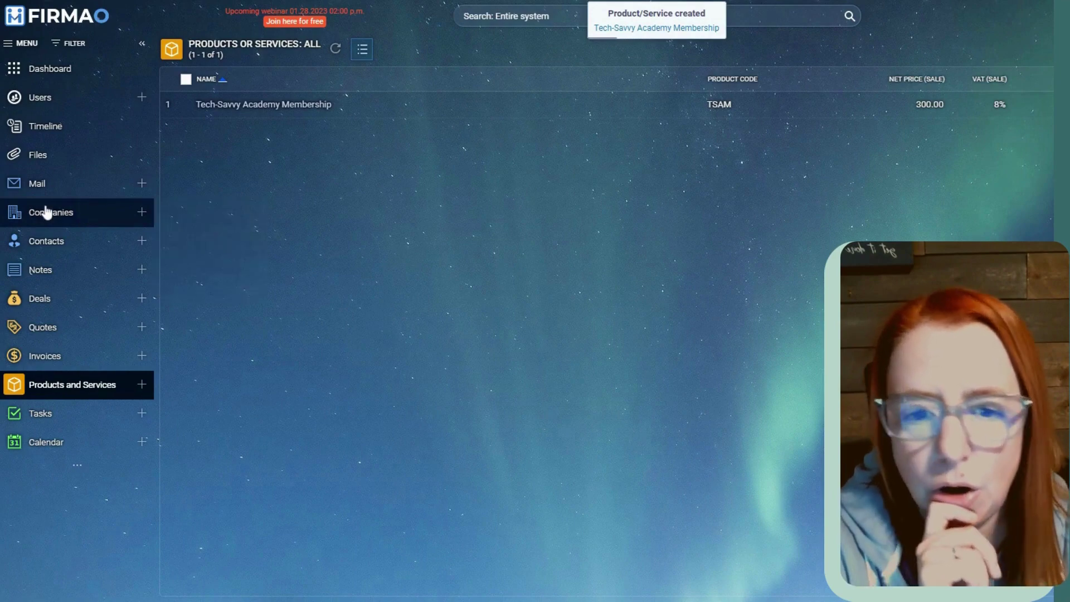
{"action": "left_click", "coordinate": [633, 314]}
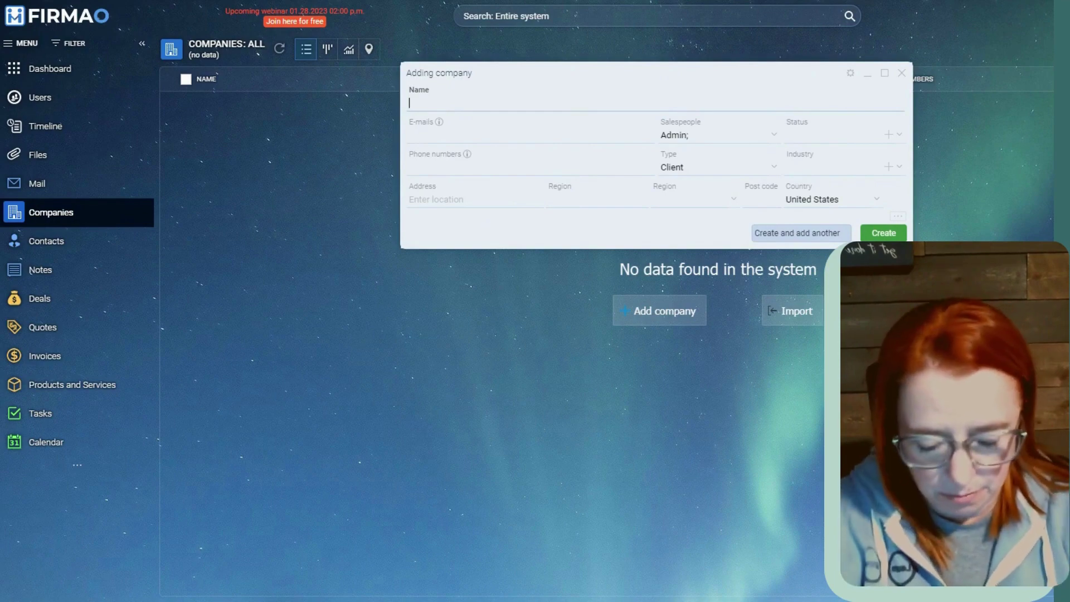
{"action": "type", "text": "Hogwarts Schoo"}
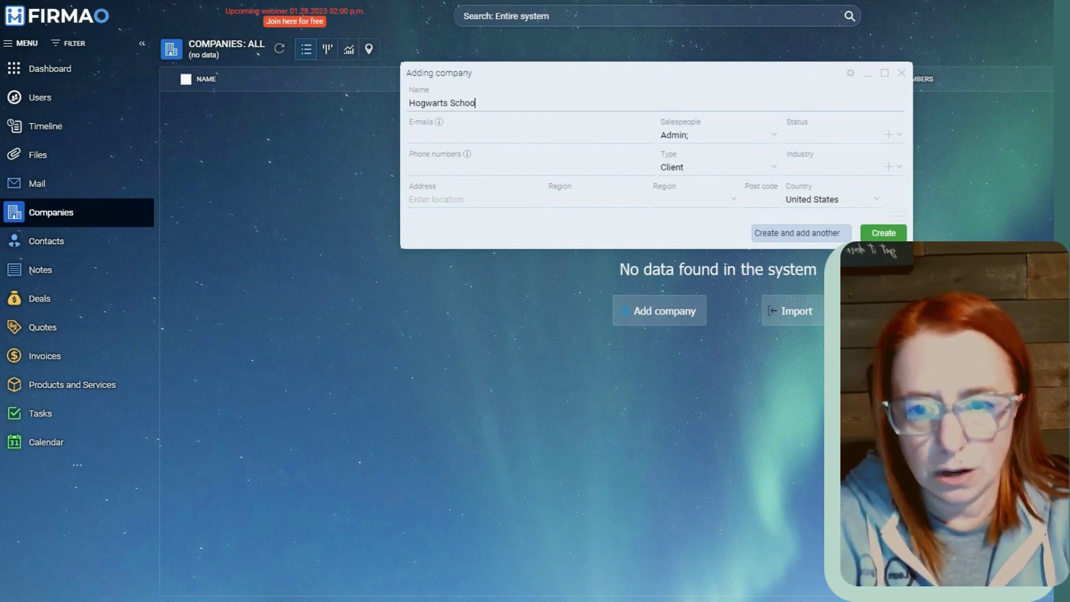
{"action": "type", "text": "l of Witch"}
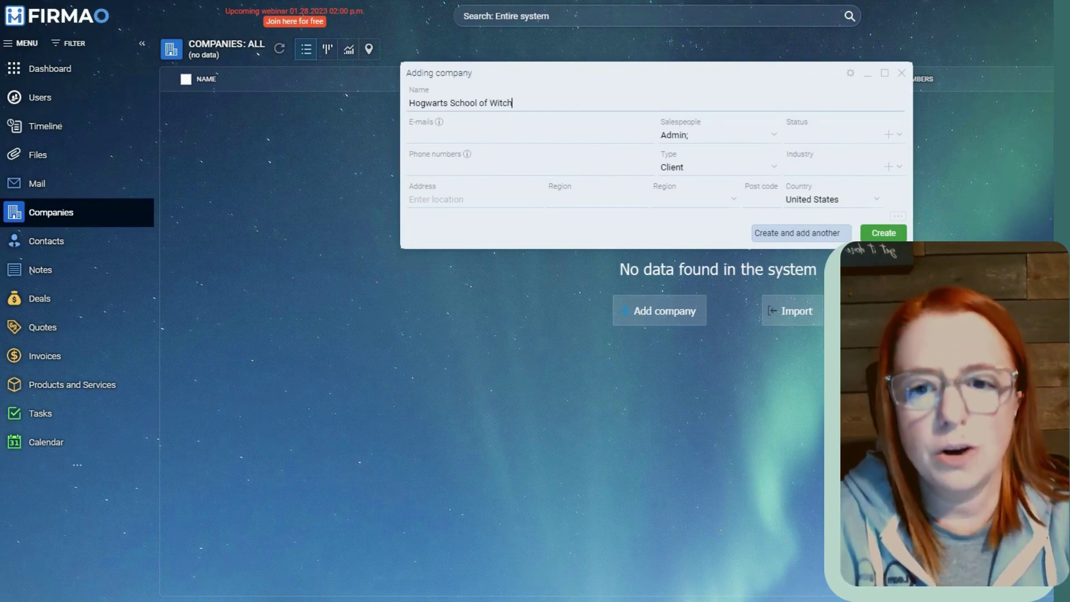
{"action": "type", "text": "craft and Wizardry"}
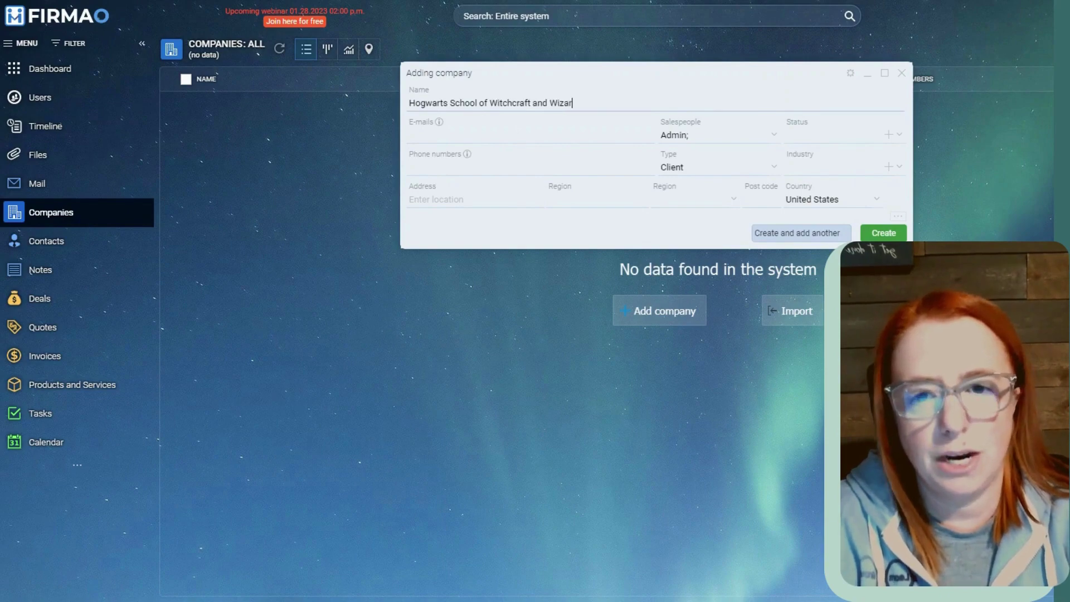
{"action": "left_click", "coordinate": [452, 131]}
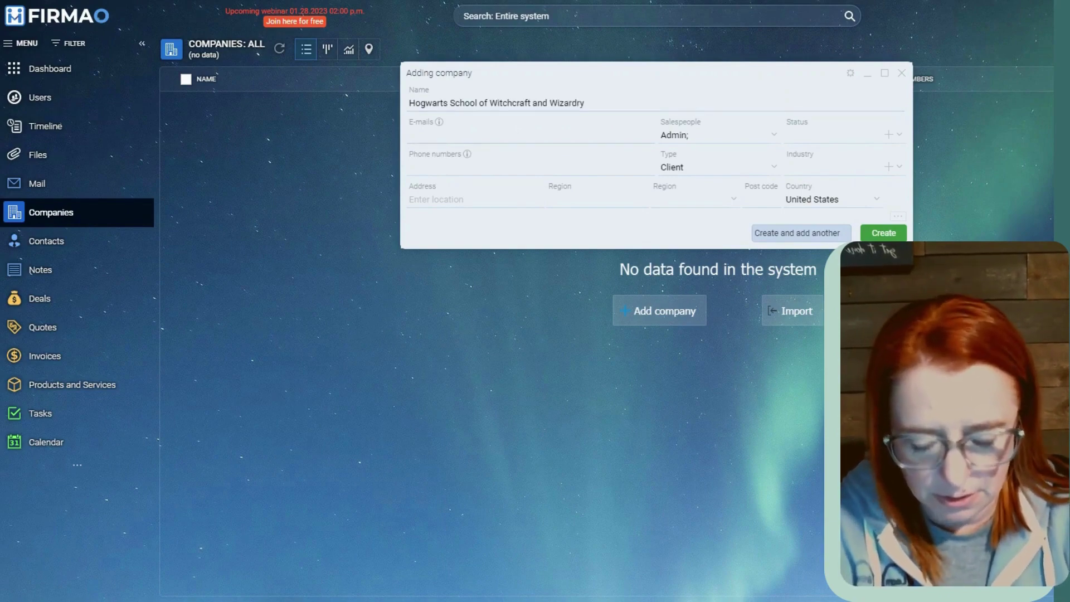
{"action": "type", "text": "dumble"}
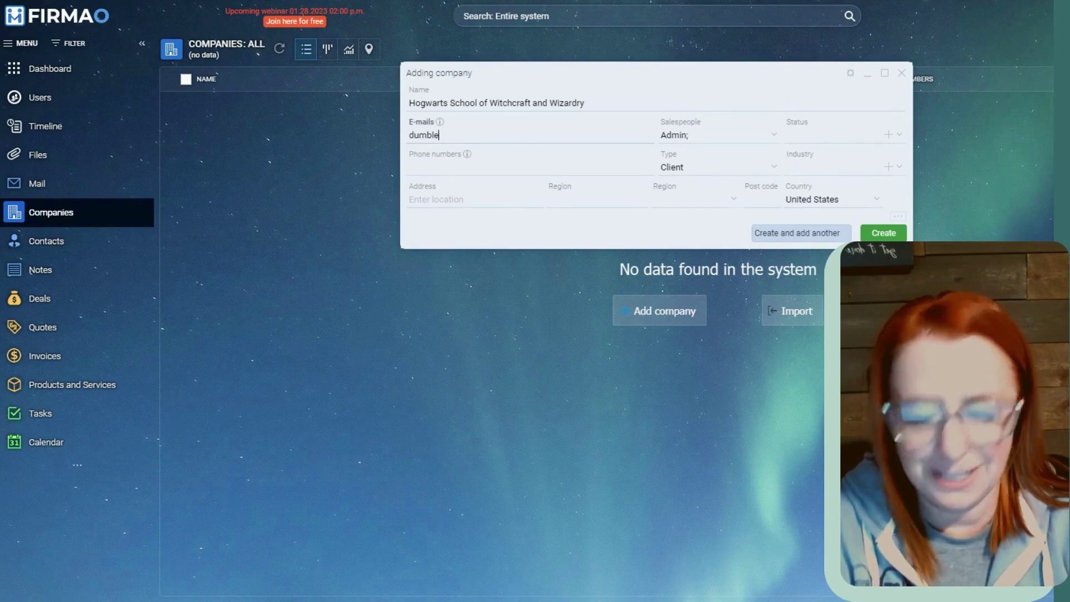
{"action": "type", "text": "dore"}
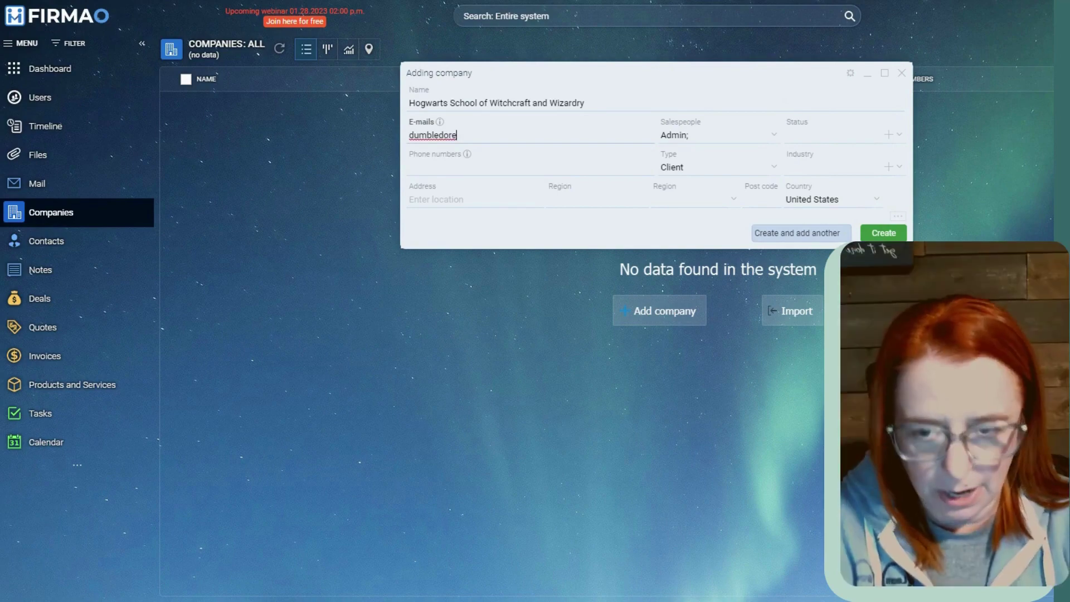
{"action": "type", "text": "@hogwar"}
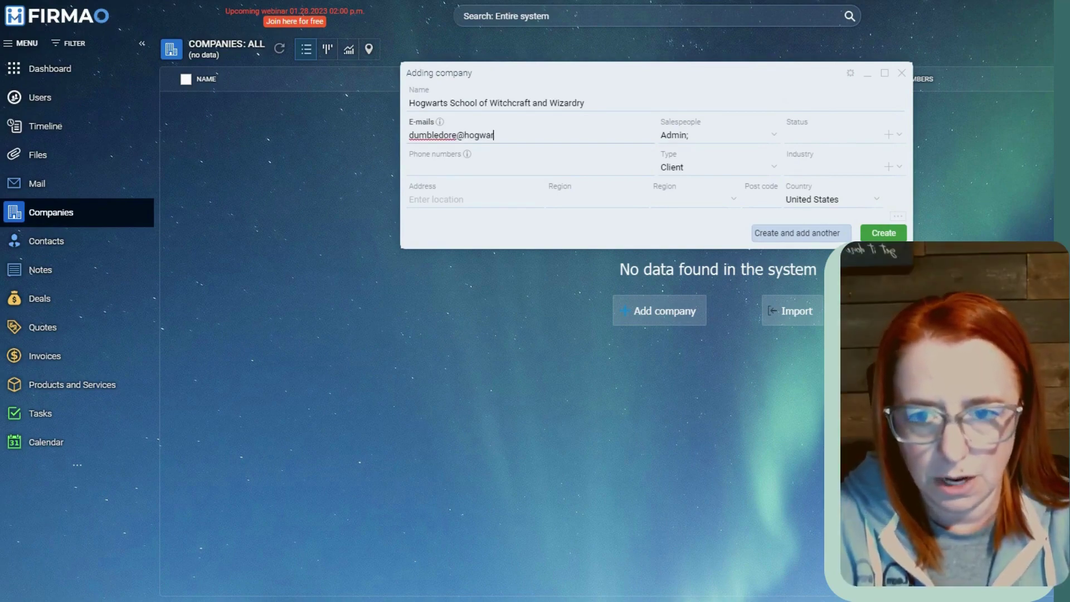
{"action": "type", "text": "ts"}
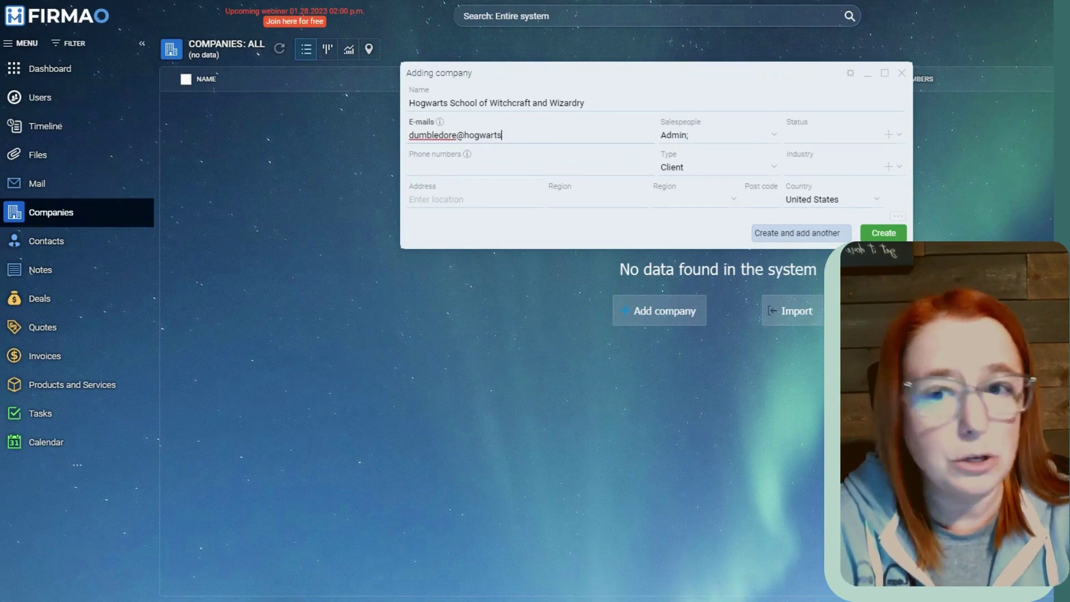
{"action": "type", "text": ".edu"}
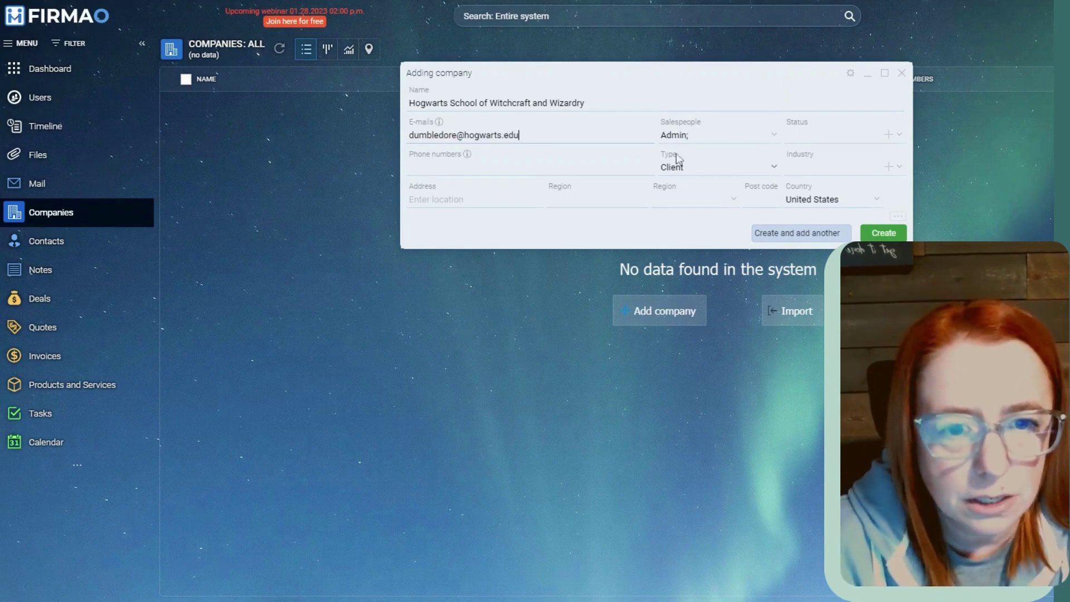
Set the company's status to Potential, type Client, industry Education and country United Kingdom
{"action": "left_click", "coordinate": [861, 134]}
{"action": "left_click", "coordinate": [828, 155]}
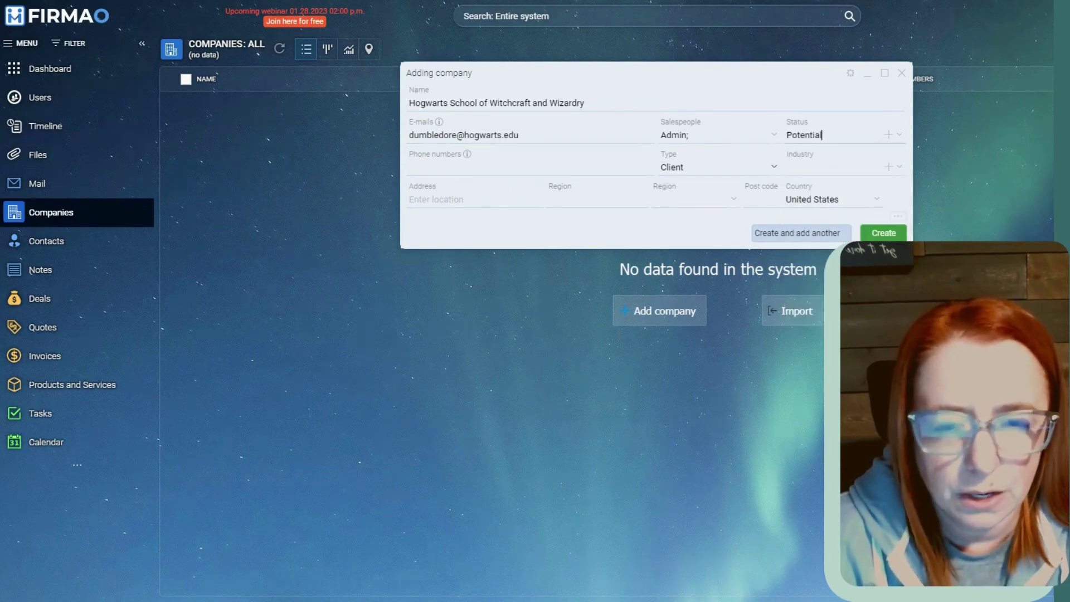
{"action": "left_click", "coordinate": [684, 167]}
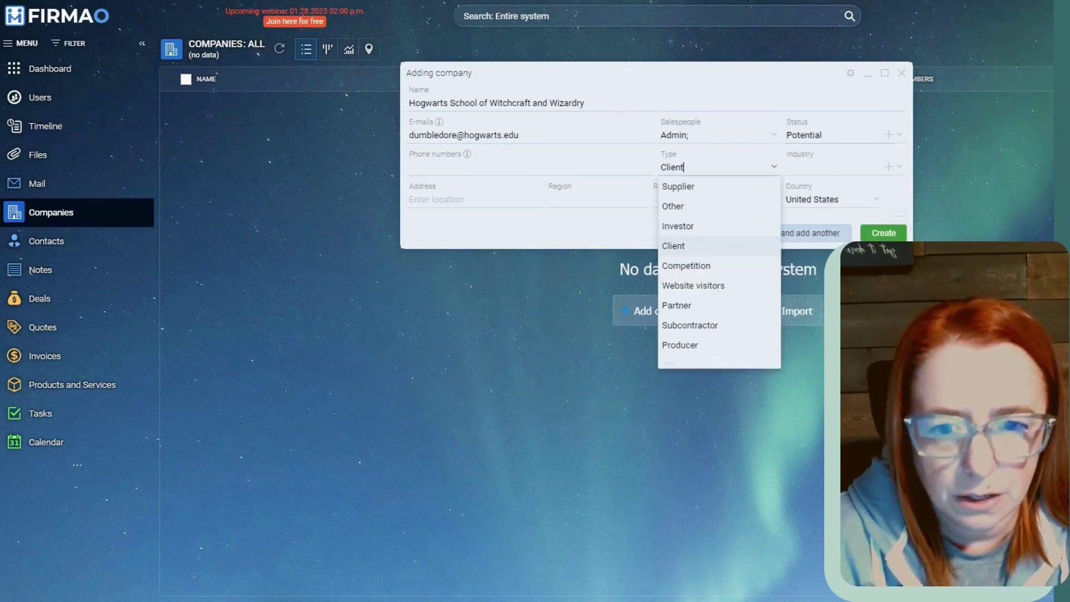
{"action": "left_click", "coordinate": [702, 252]}
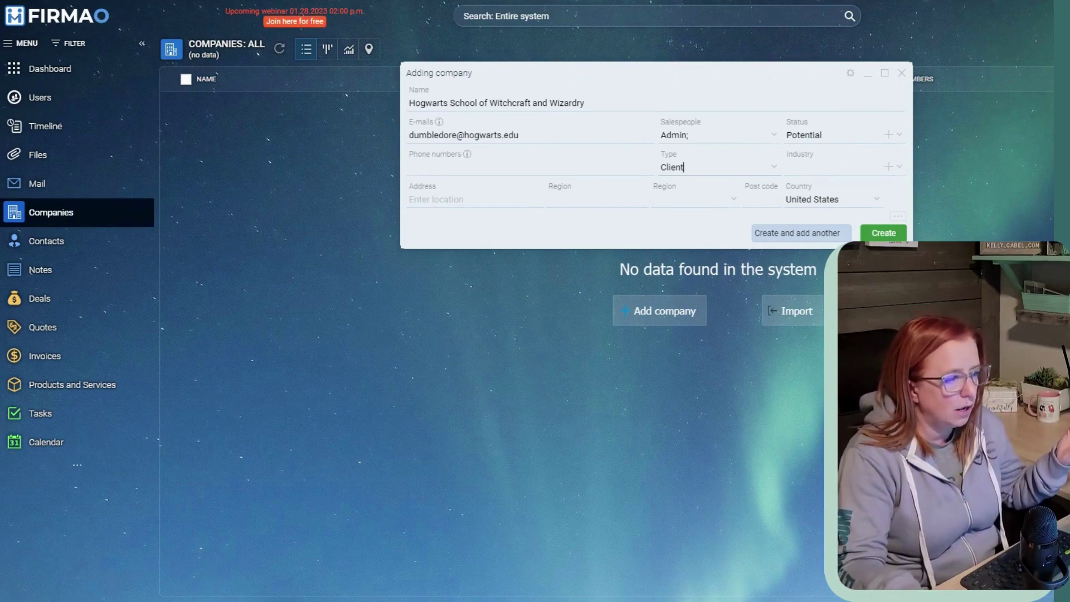
{"action": "left_click", "coordinate": [818, 164]}
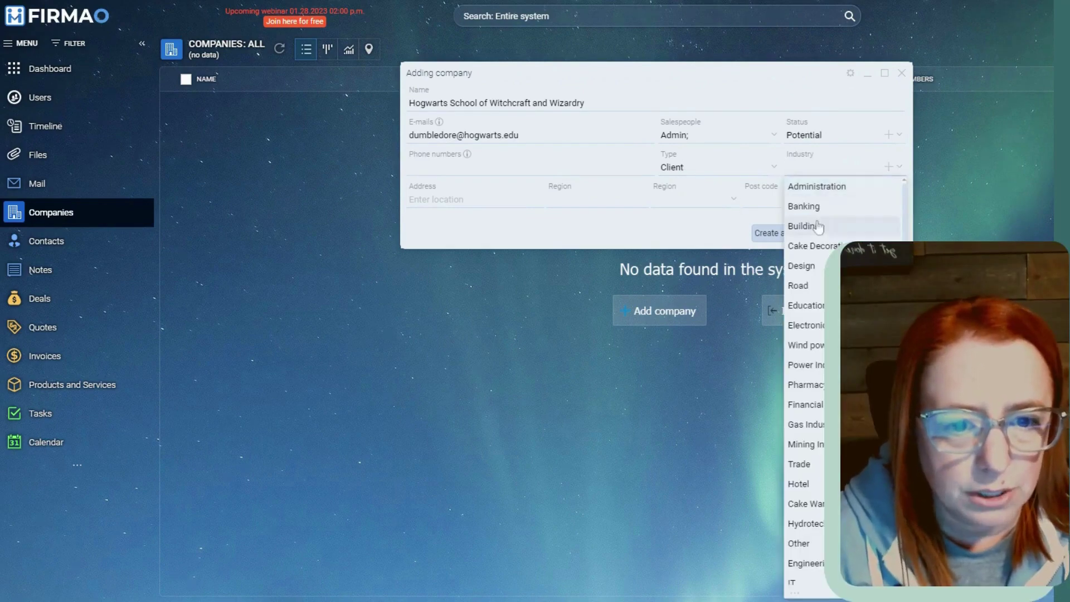
{"action": "left_click", "coordinate": [803, 305]}
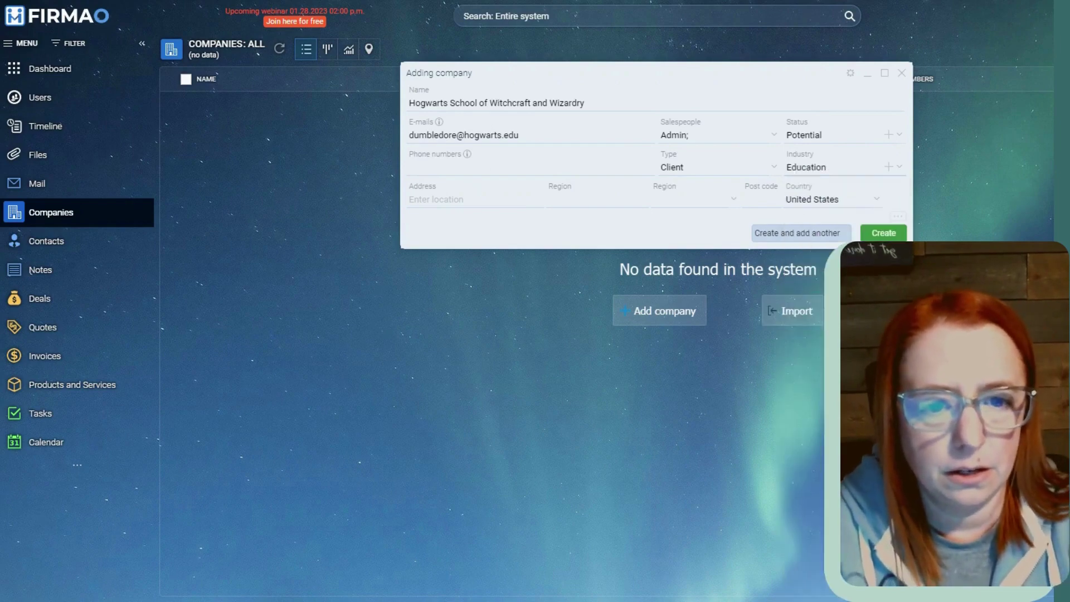
{"action": "left_click", "coordinate": [825, 199]}
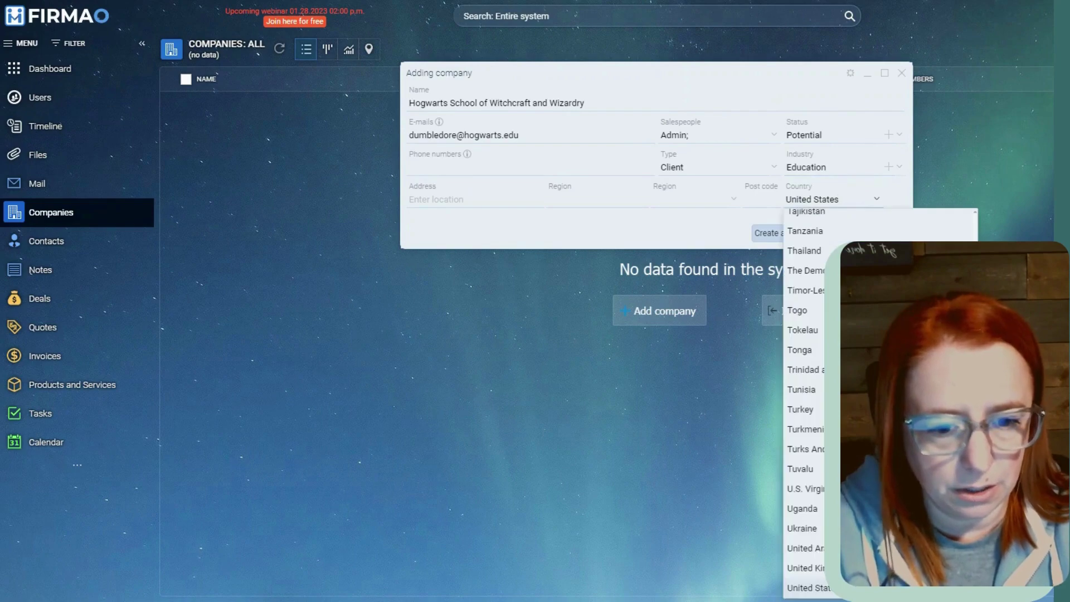
{"action": "left_click", "coordinate": [794, 568]}
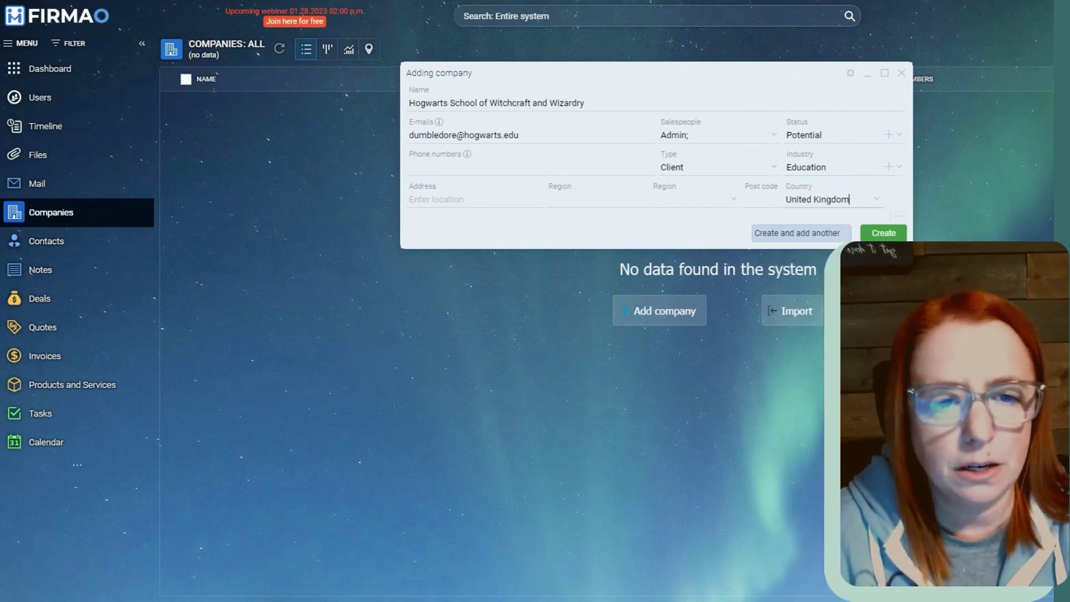
Save the Hogwarts company and start a new contact with the person's full name
{"action": "left_click", "coordinate": [883, 233]}
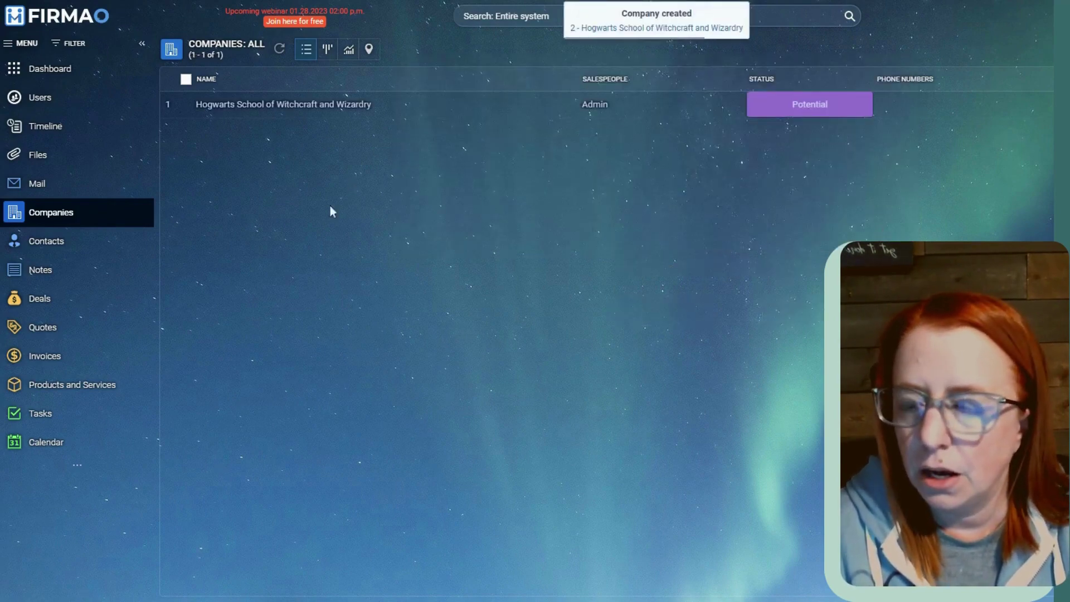
{"action": "mouse_move", "coordinate": [77, 256]}
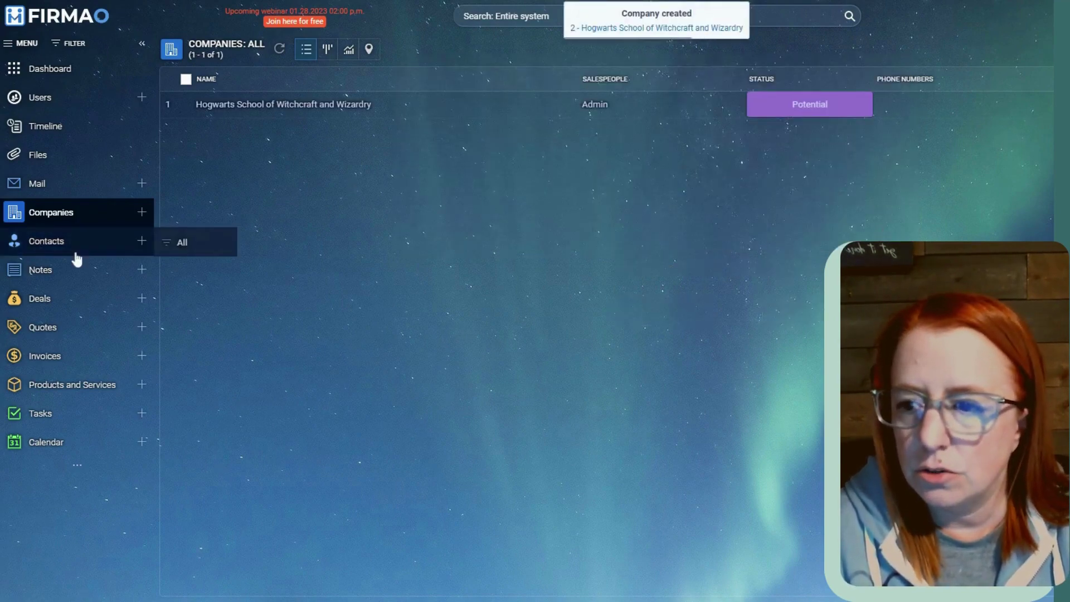
{"action": "left_click", "coordinate": [142, 243]}
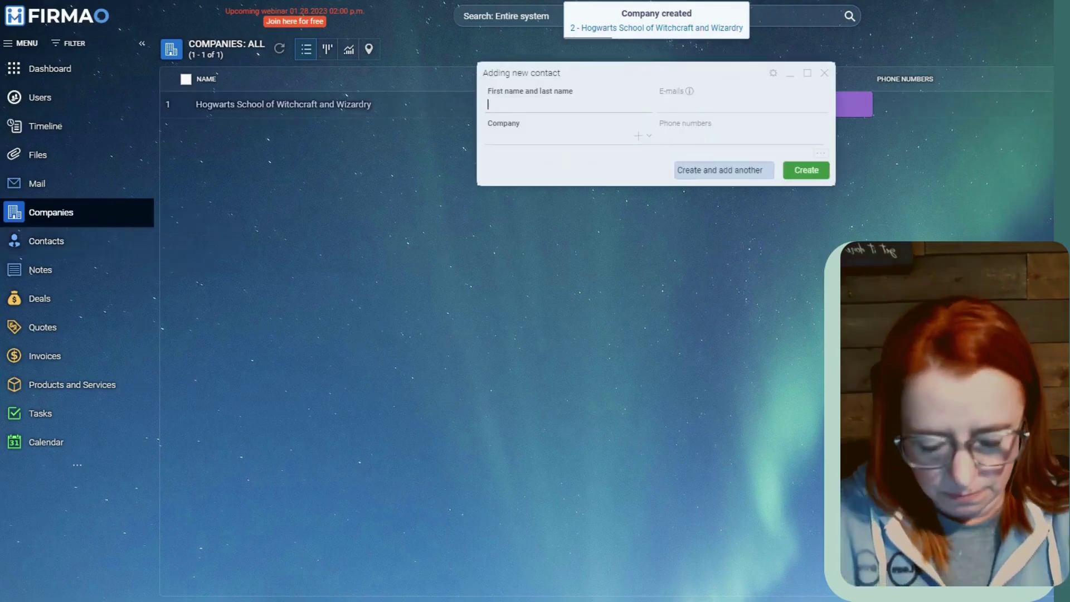
{"action": "type", "text": "Albus"}
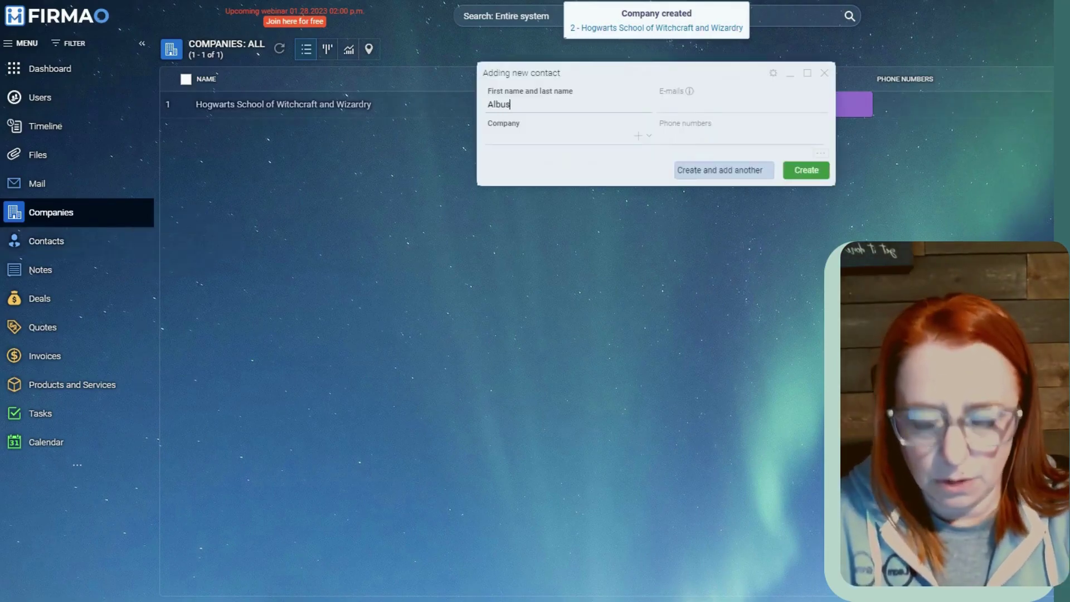
{"action": "type", "text": " Dumb"}
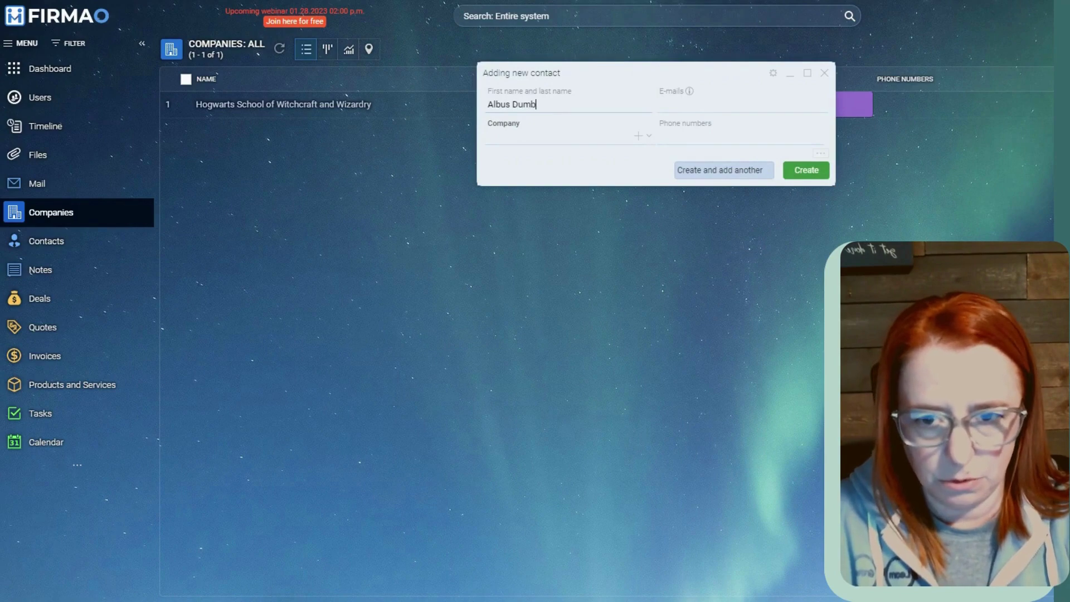
{"action": "type", "text": "ledore"}
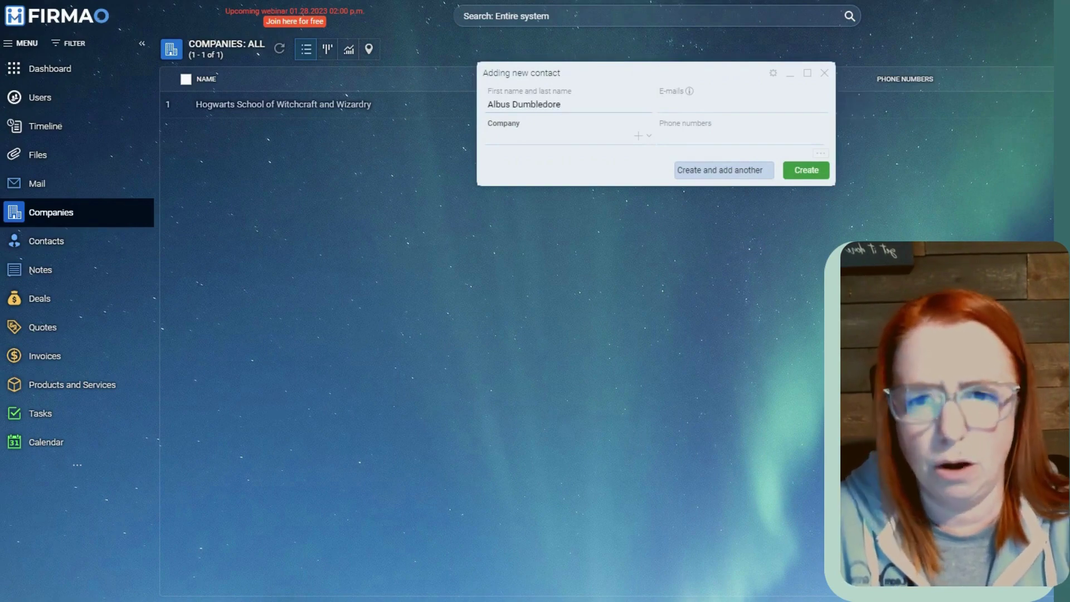
Give the contact an e-mail address, link it to Hogwarts, add a phone number, and create it
{"action": "left_click", "coordinate": [660, 105]}
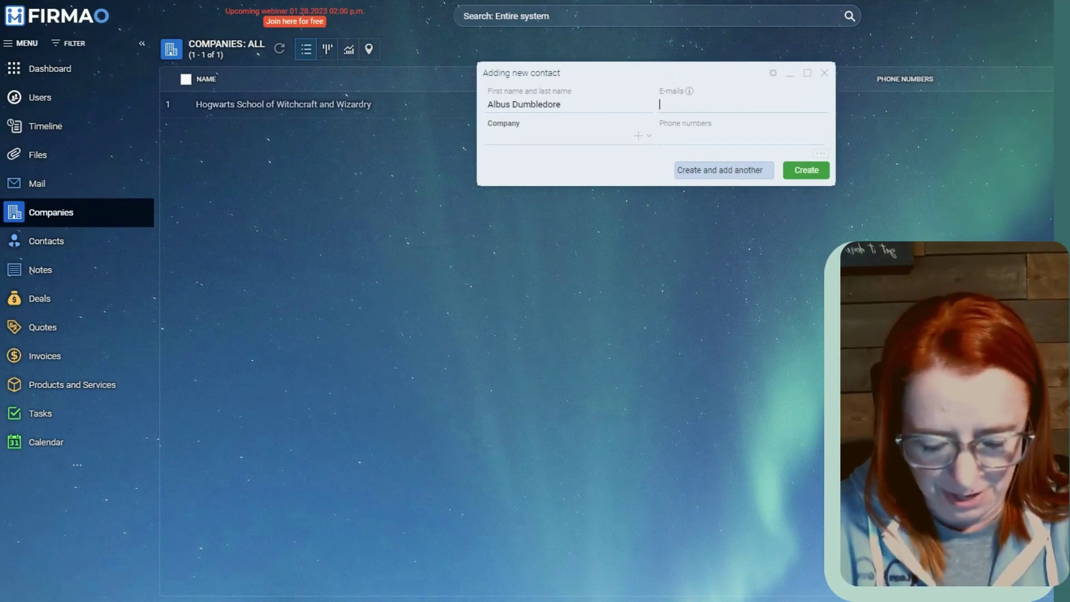
{"action": "type", "text": "dumbl"}
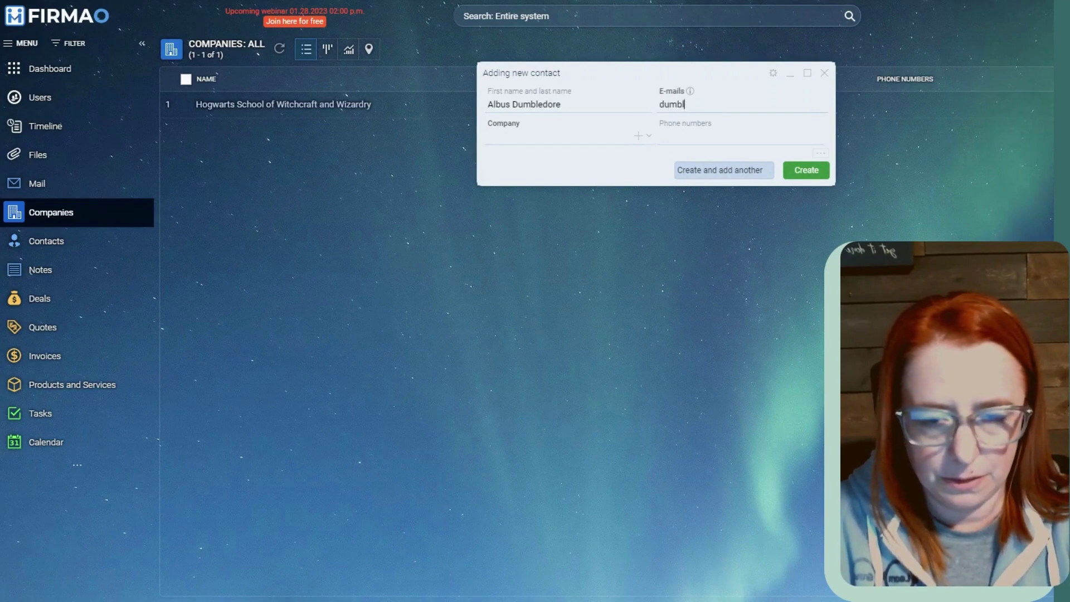
{"action": "type", "text": "edore@"}
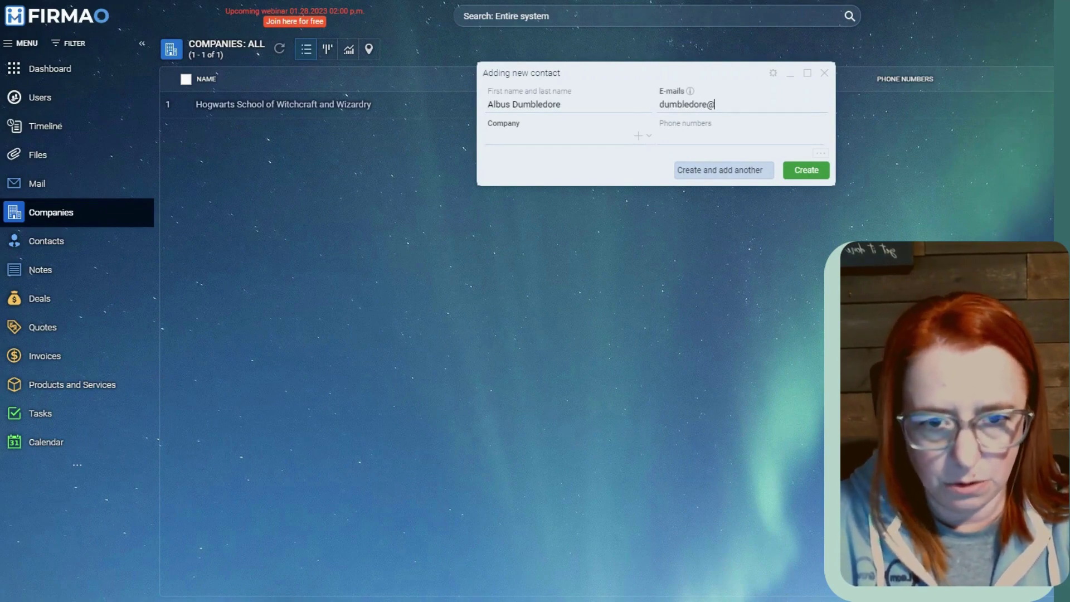
{"action": "type", "text": "hogwarts.e"}
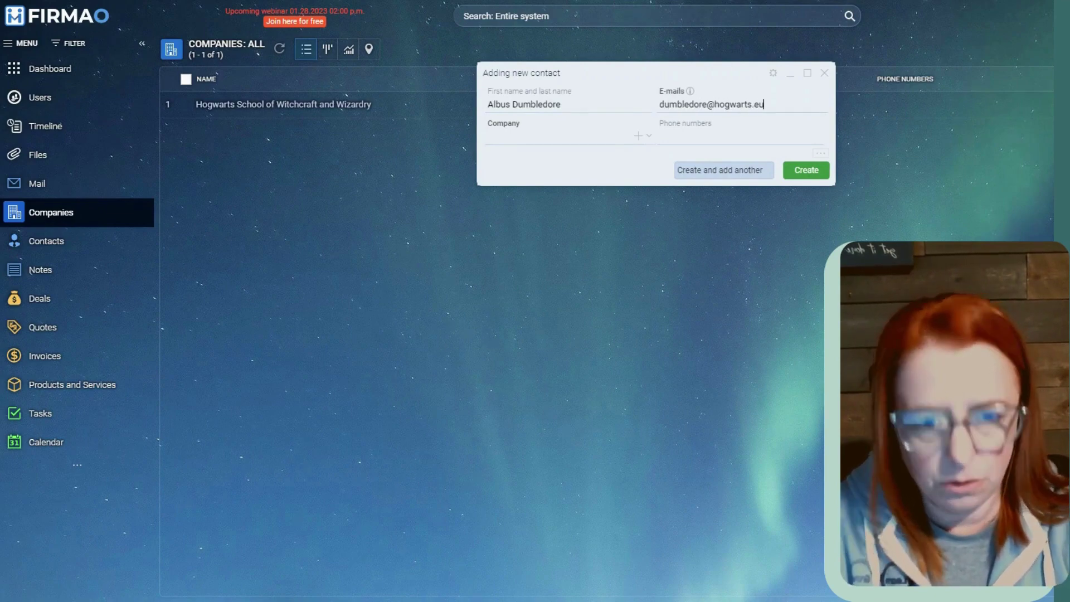
{"action": "type", "text": "du"}
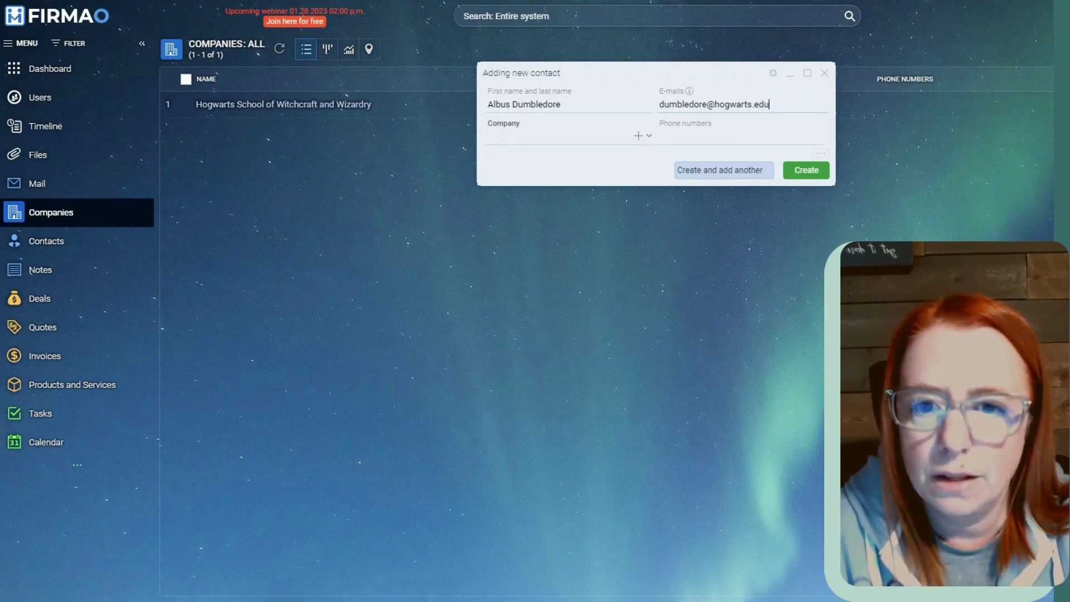
{"action": "left_click", "coordinate": [488, 136]}
{"action": "left_click", "coordinate": [543, 157]}
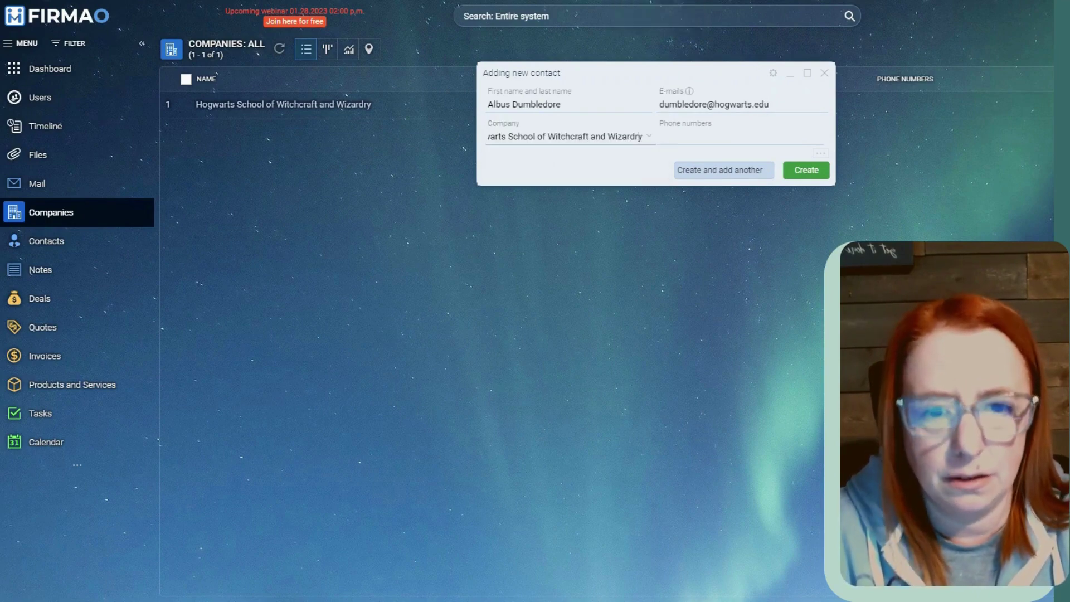
{"action": "left_click", "coordinate": [662, 136]}
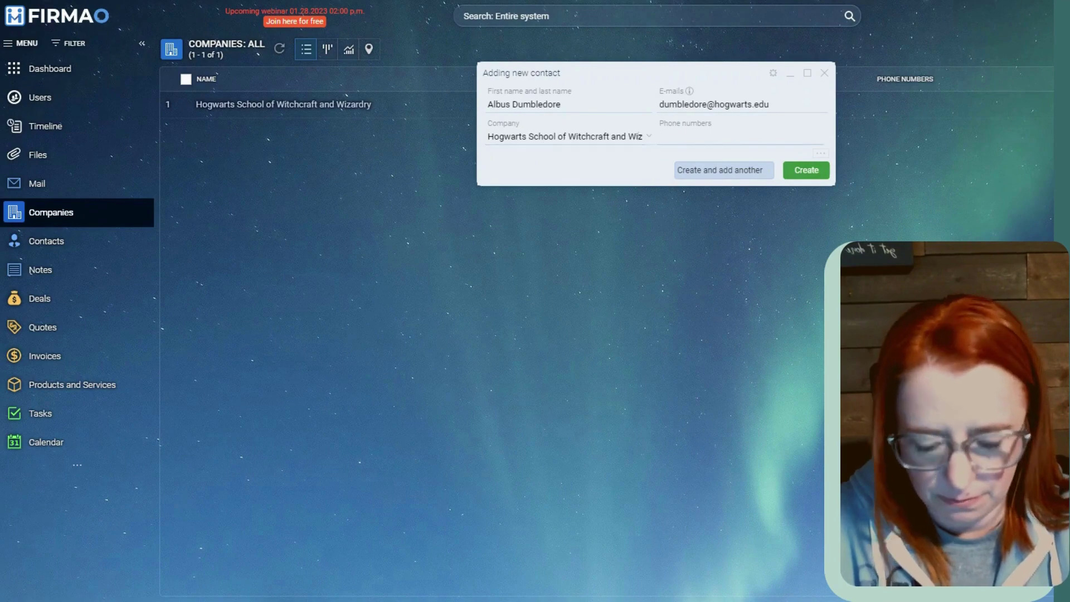
{"action": "type", "text": "555-555-1234"}
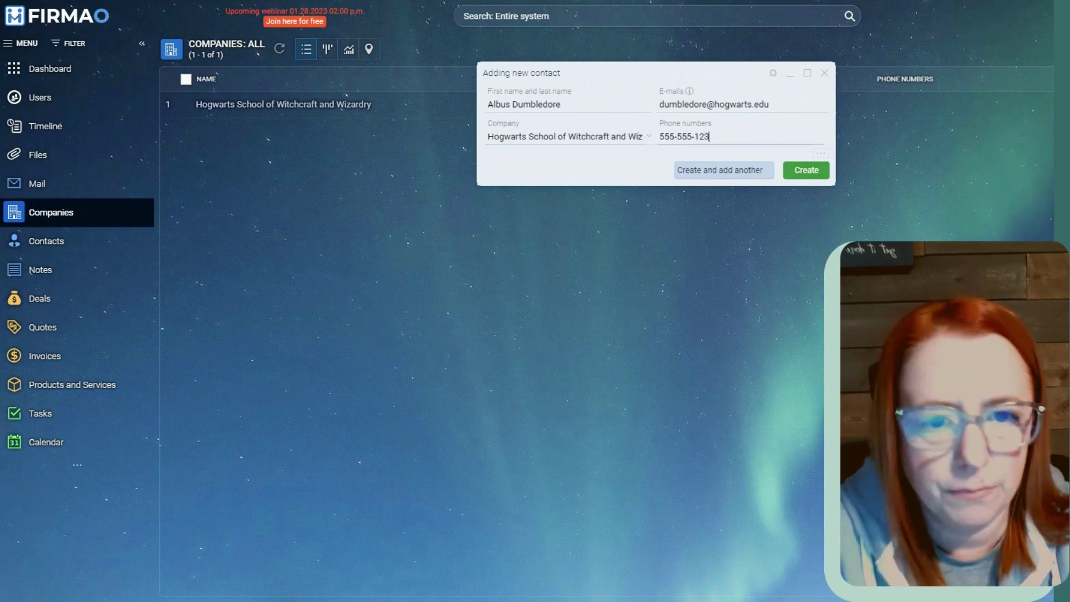
{"action": "left_click", "coordinate": [804, 170]}
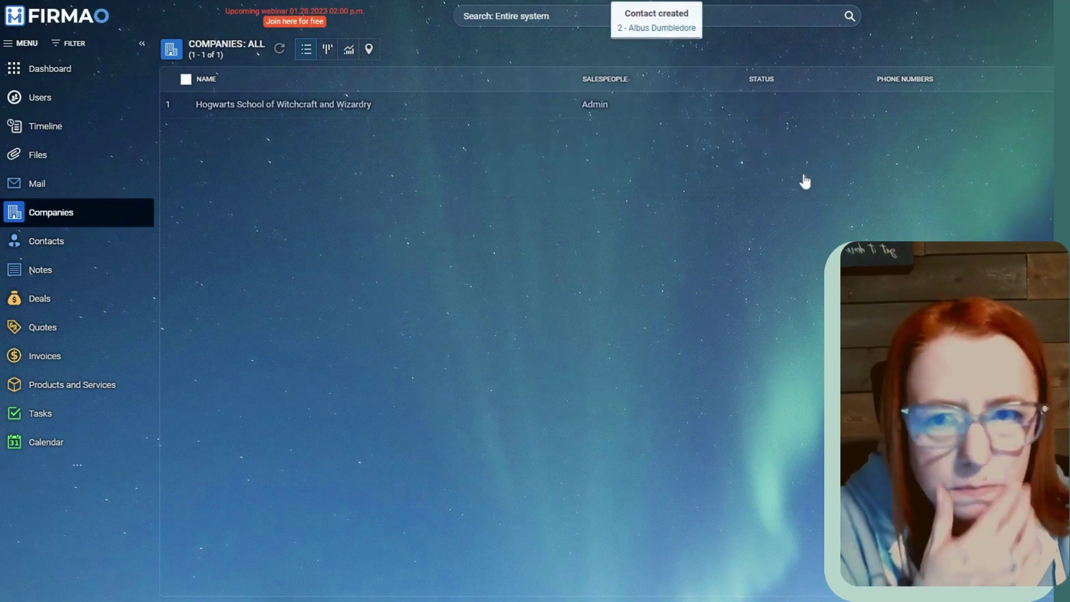
Move from Contacts through Notes to the Deals pipeline and begin a new deal
{"action": "left_click", "coordinate": [67, 243]}
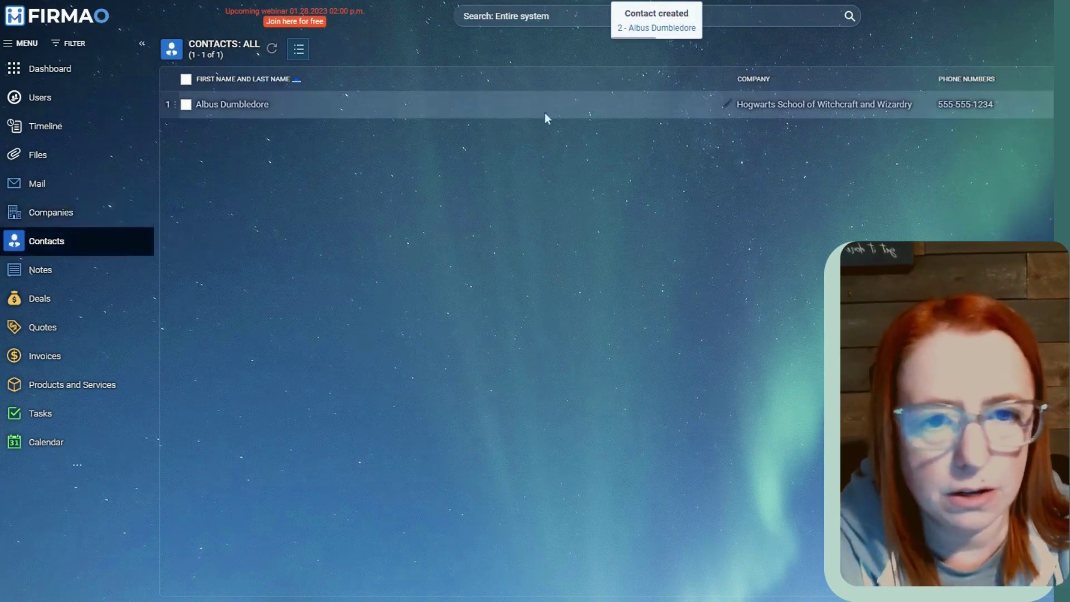
{"action": "left_click", "coordinate": [37, 283]}
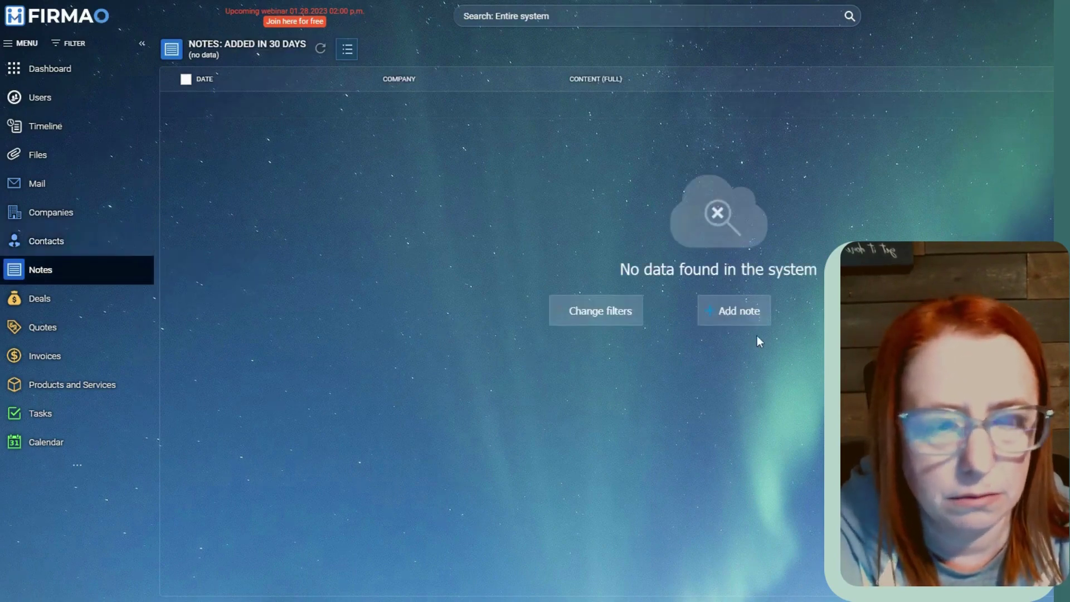
{"action": "left_click", "coordinate": [112, 305]}
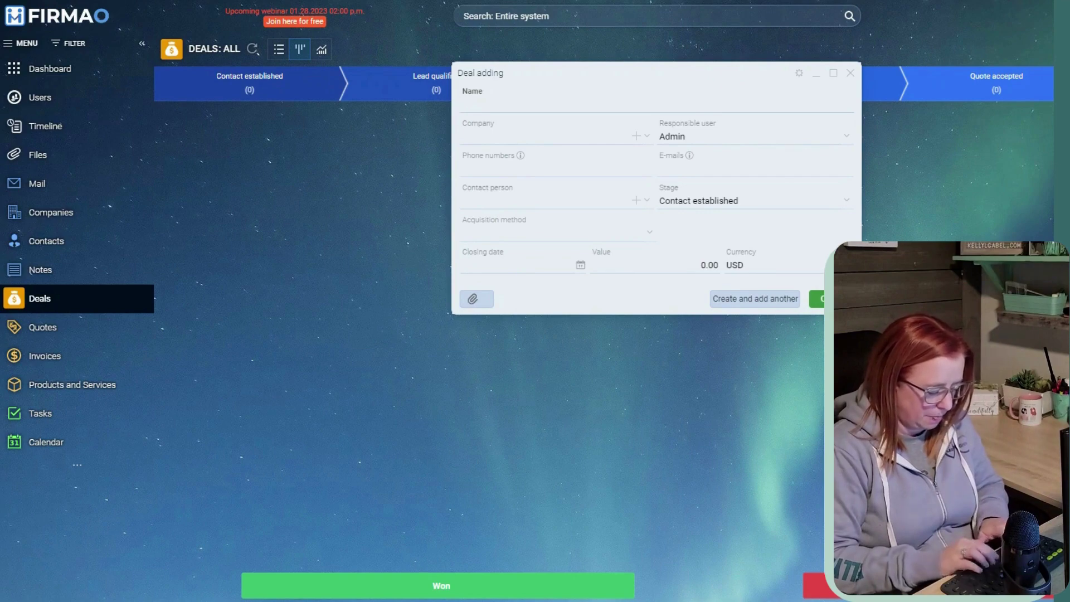
Name the deal 'Membership for Professors' for Hogwarts with its contact person, acquired via SEO
{"action": "type", "text": "Membership "}
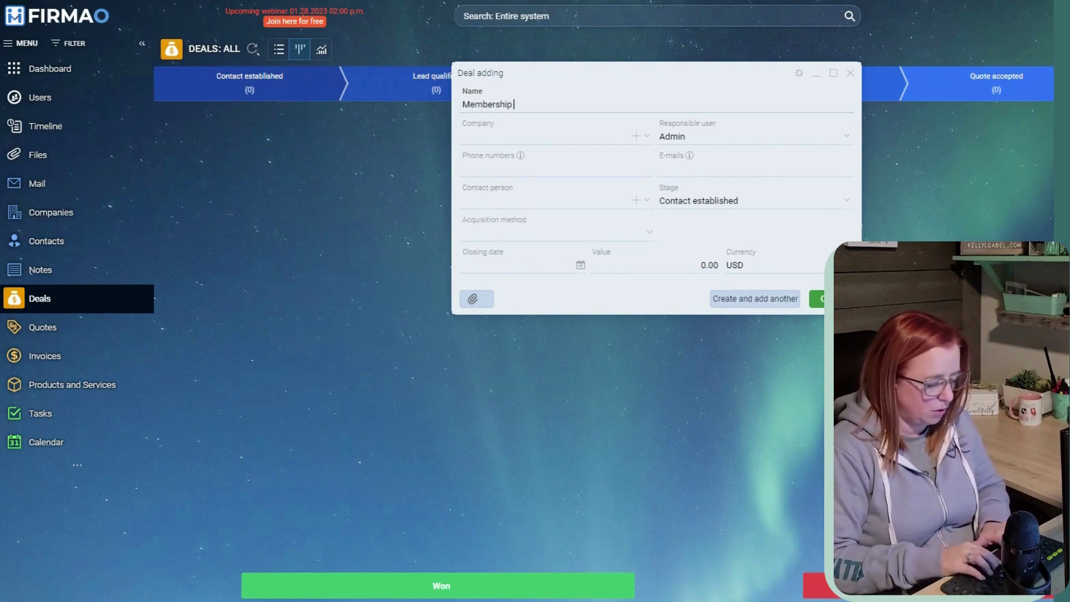
{"action": "type", "text": "for Professors"}
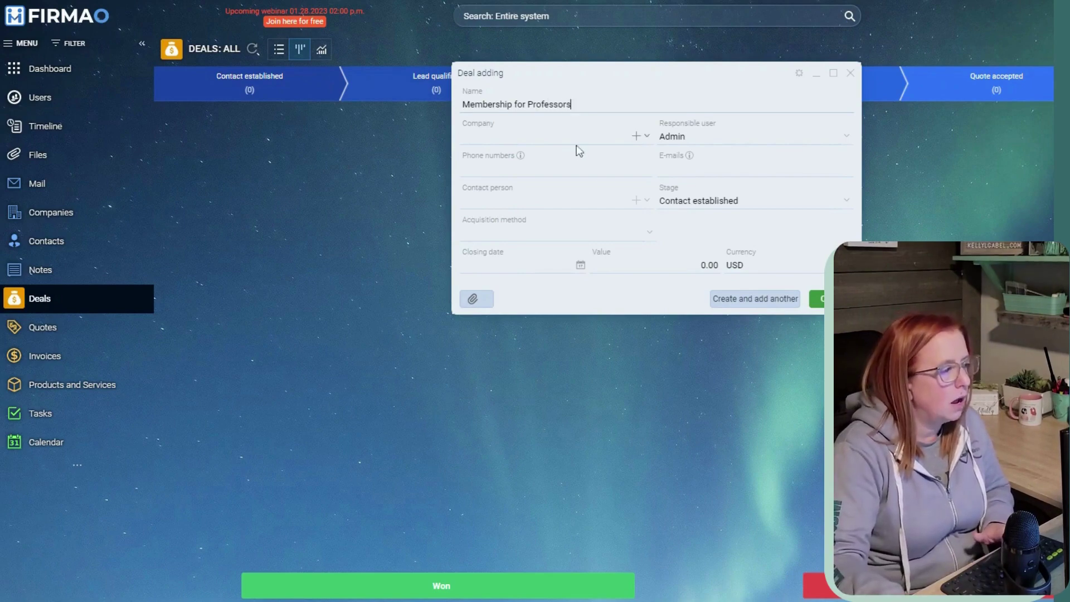
{"action": "left_click", "coordinate": [577, 142]}
{"action": "left_click", "coordinate": [523, 168]}
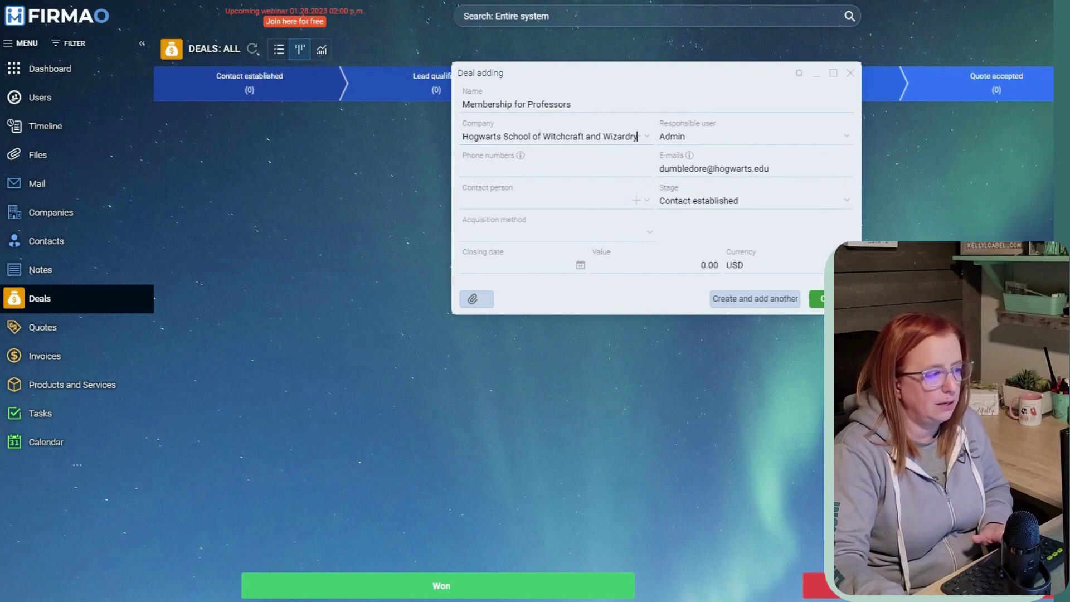
{"action": "left_click", "coordinate": [549, 200]}
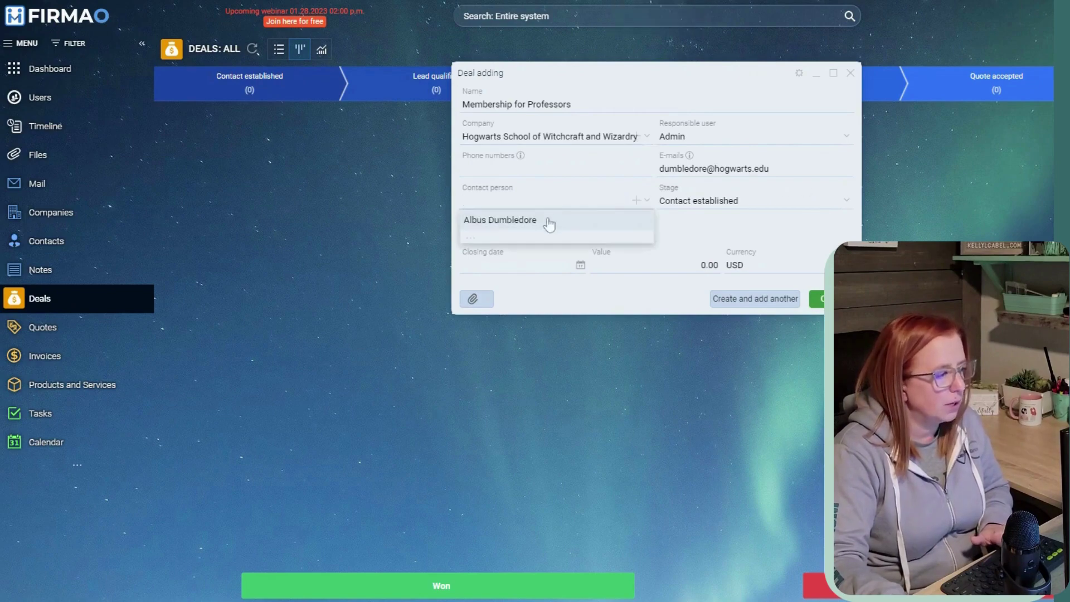
{"action": "left_click", "coordinate": [549, 221]}
{"action": "left_click", "coordinate": [561, 231]}
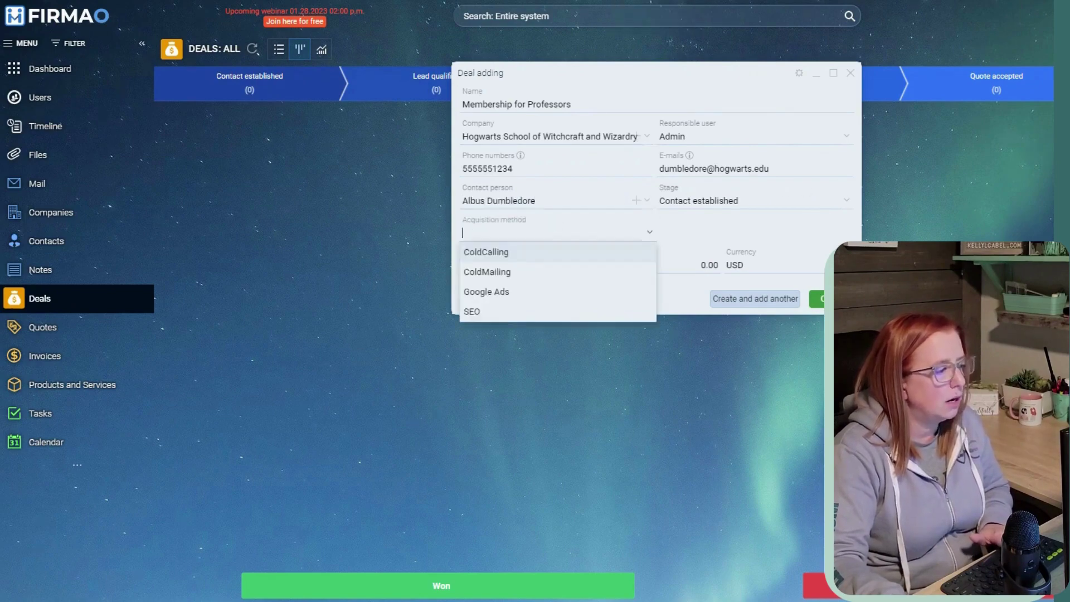
{"action": "left_click", "coordinate": [490, 313]}
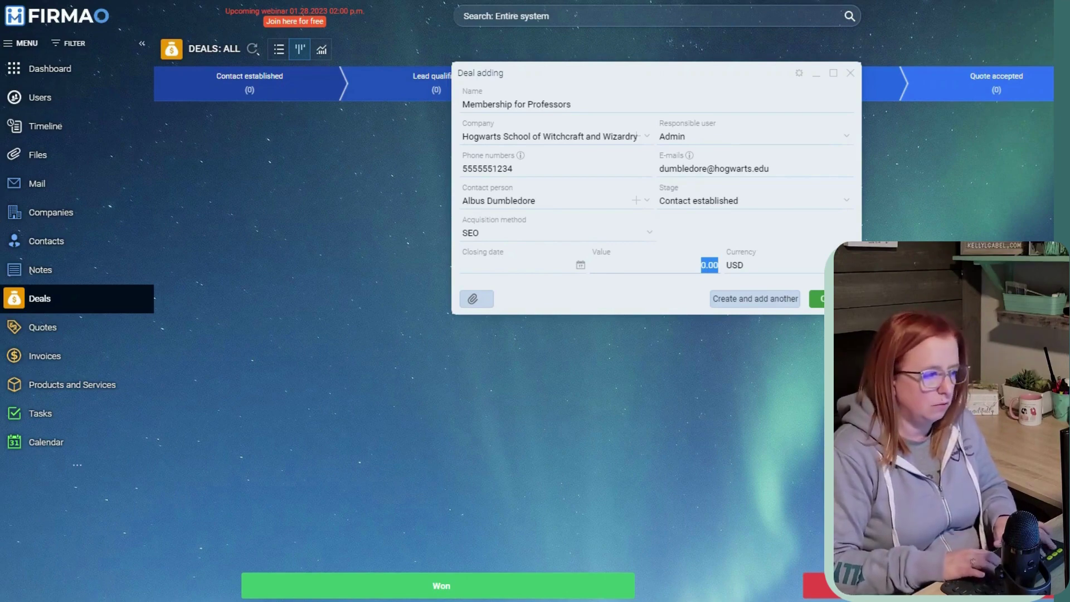
Set the deal value to 1500 in USD and save the deal
{"action": "type", "text": "130"}
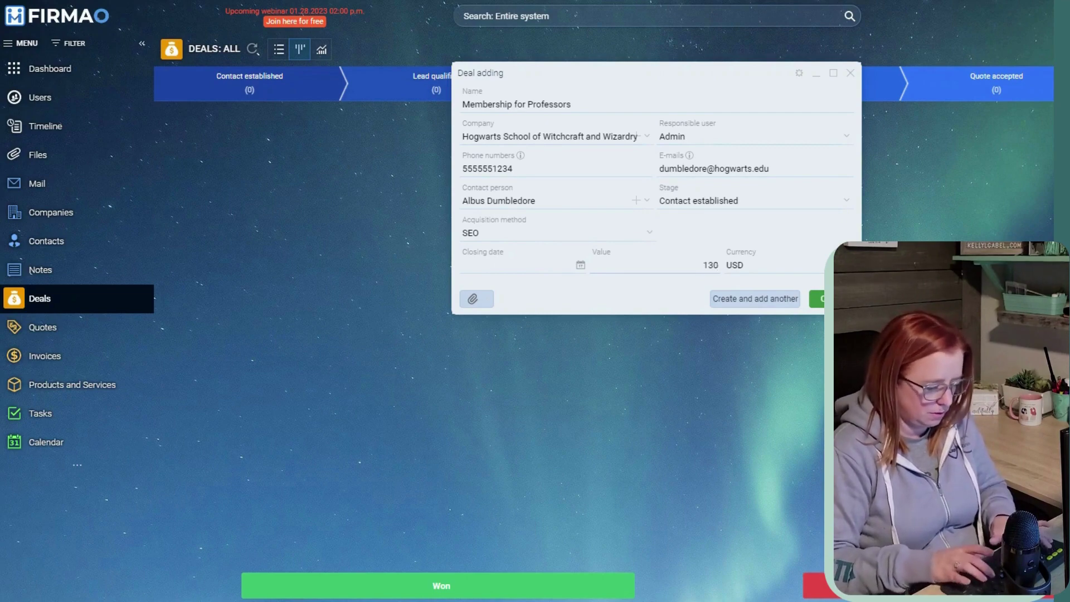
{"action": "key", "text": "BackSpace"}
{"action": "key", "text": "BackSpace"}
{"action": "type", "text": "400"}
{"action": "key", "text": "BackSpace"}
{"action": "key", "text": "BackSpace"}
{"action": "key", "text": "BackSpace"}
{"action": "type", "text": "500"}
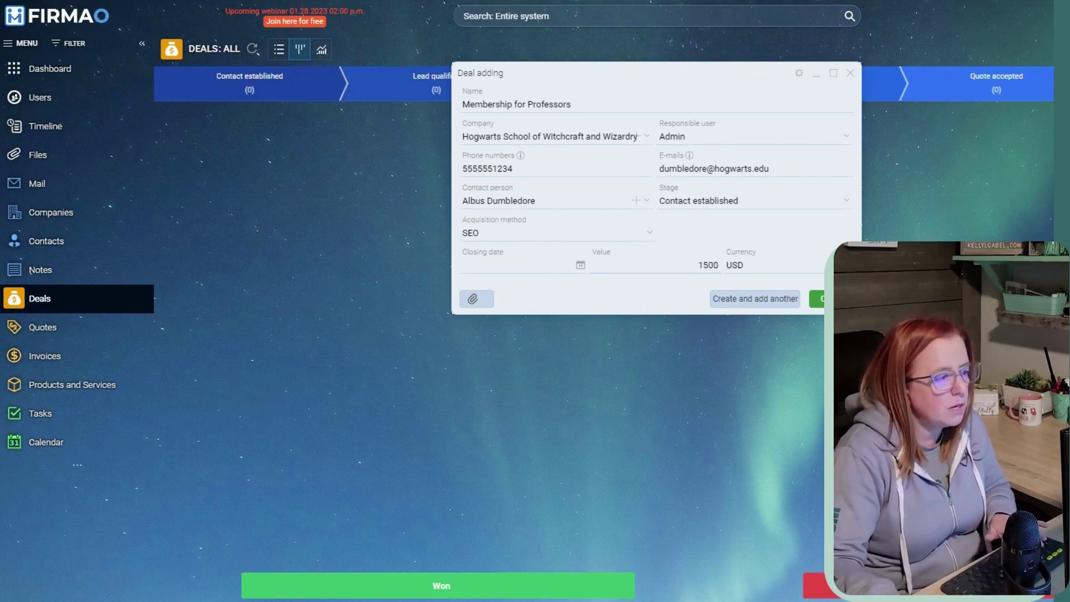
{"action": "left_click", "coordinate": [764, 265]}
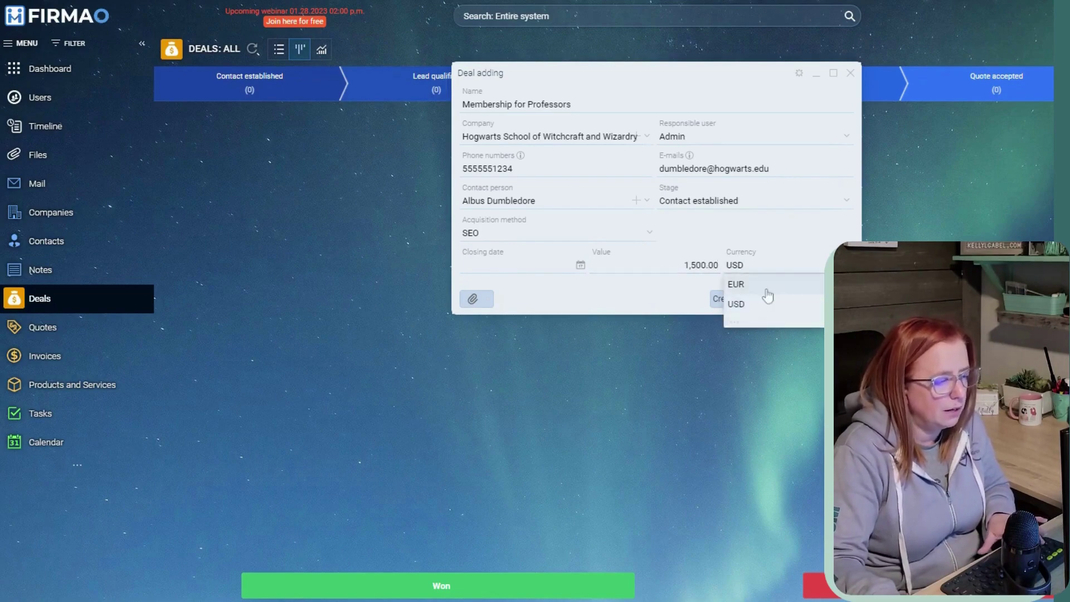
{"action": "left_click", "coordinate": [767, 290]}
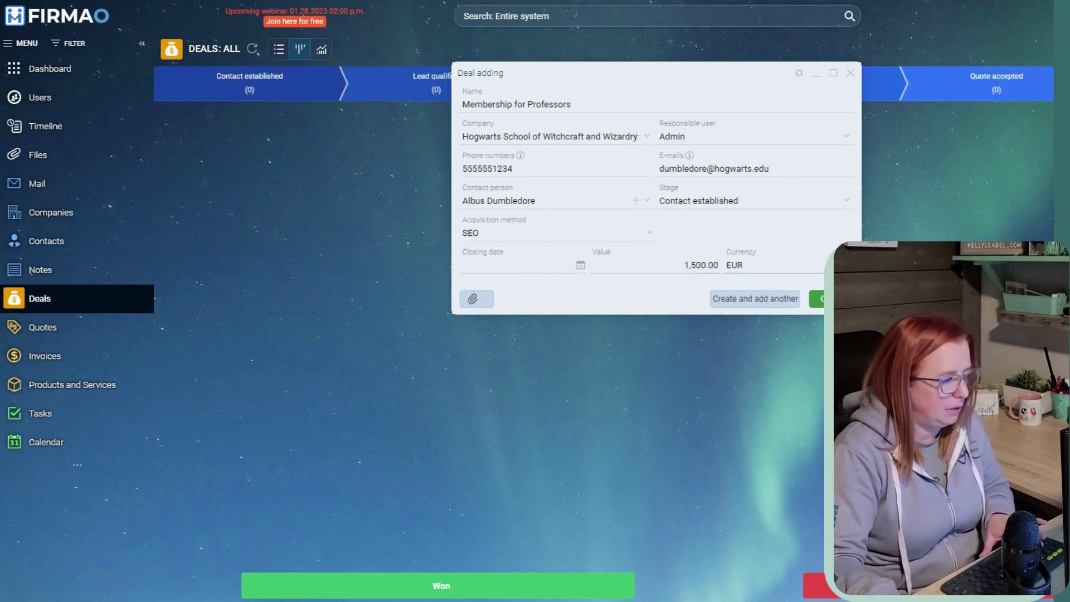
{"action": "left_click", "coordinate": [746, 268]}
{"action": "left_click", "coordinate": [753, 305]}
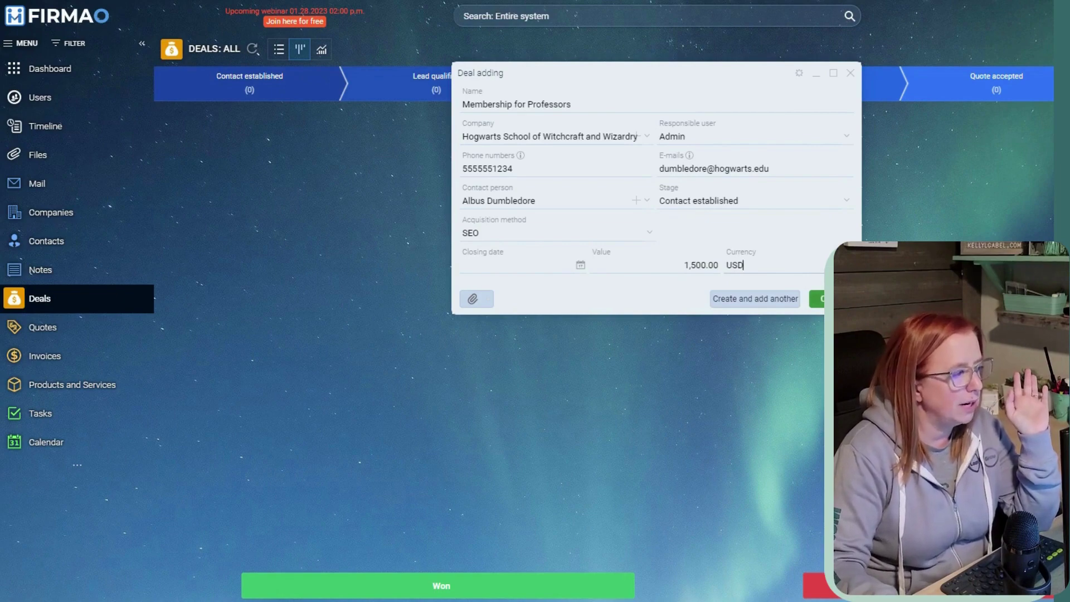
{"action": "left_click", "coordinate": [756, 299]}
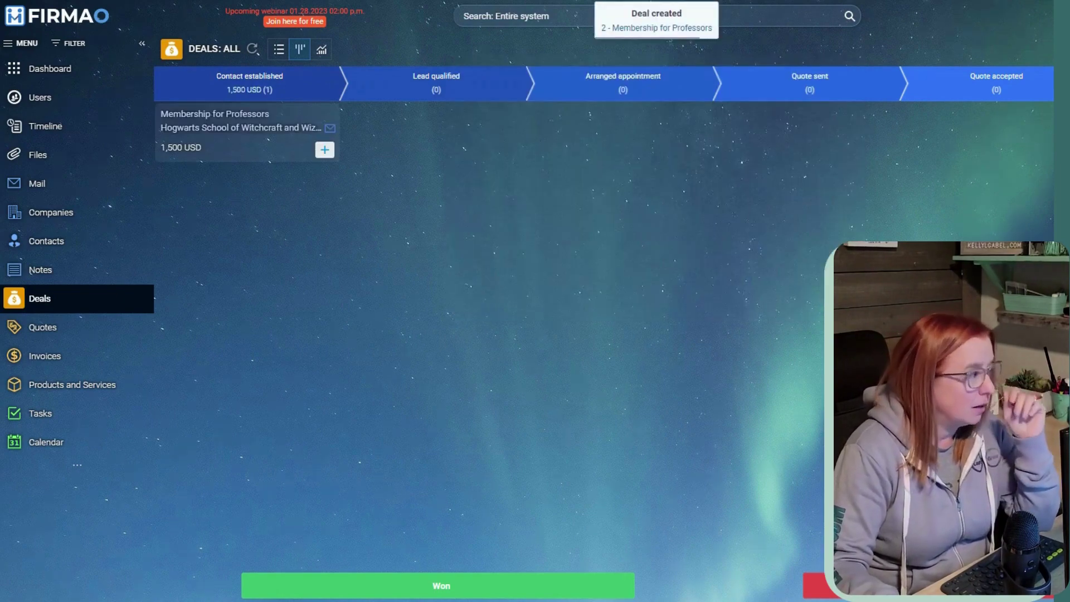
Open the Membership for Professors deal card from the pipeline
{"action": "left_click", "coordinate": [282, 144]}
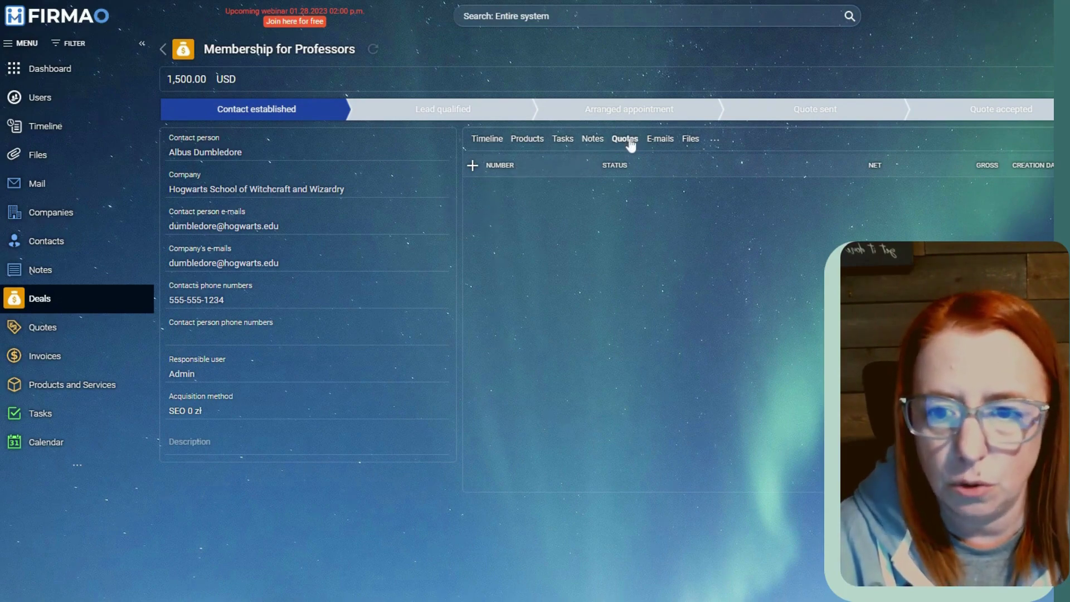
Add a quote with 5 Tech-Savvy Academy Membership units, name it 'Quote 1', and save
{"action": "left_click", "coordinate": [473, 166]}
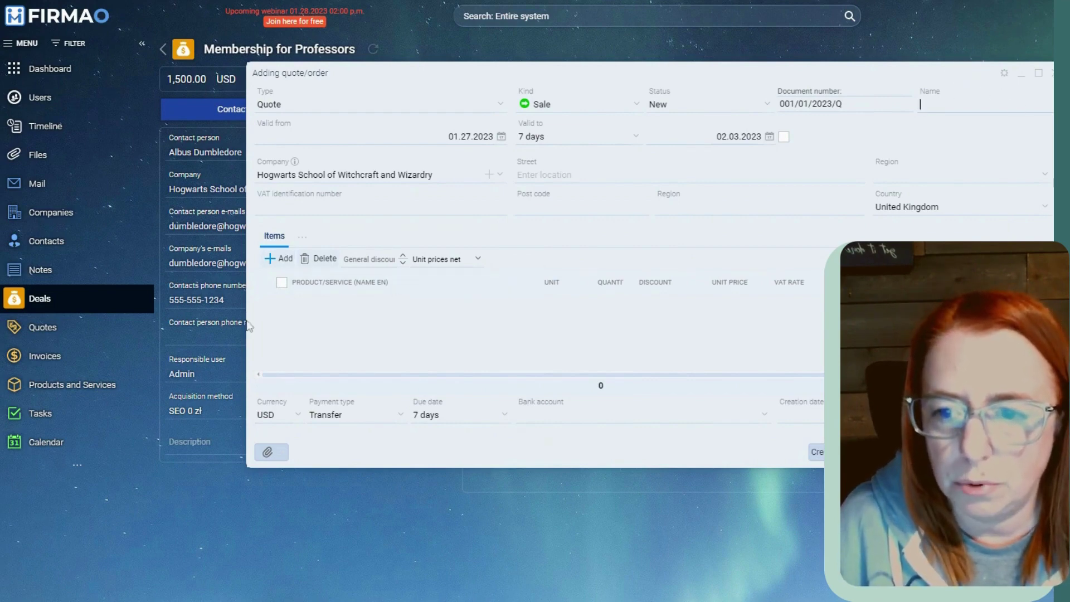
{"action": "left_click", "coordinate": [271, 259]}
{"action": "left_click", "coordinate": [325, 319]}
{"action": "left_click", "coordinate": [327, 330]}
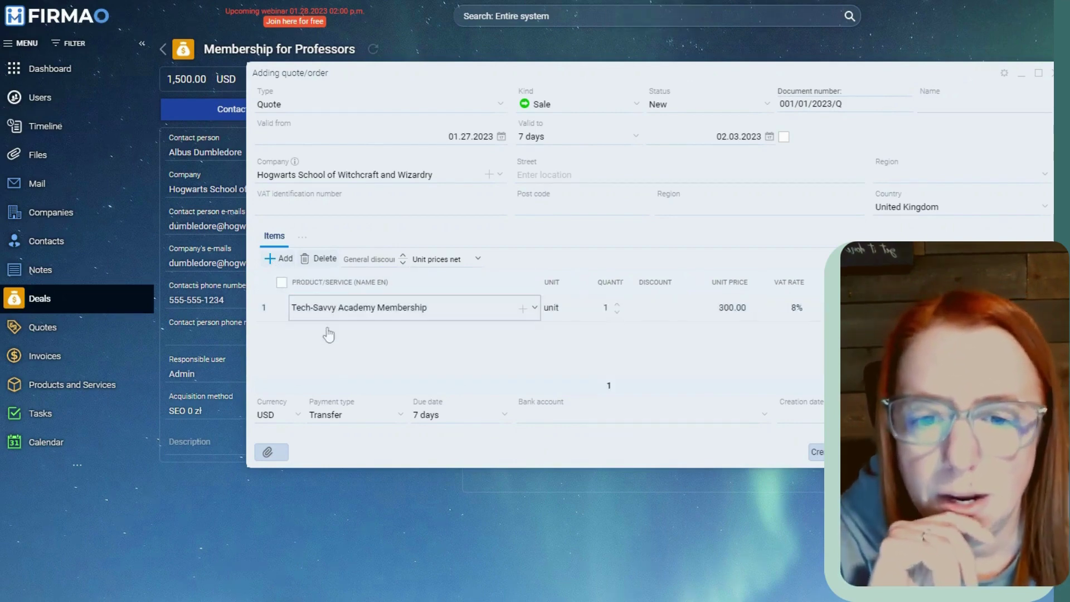
{"action": "left_click", "coordinate": [622, 307]}
{"action": "type", "text": "5"}
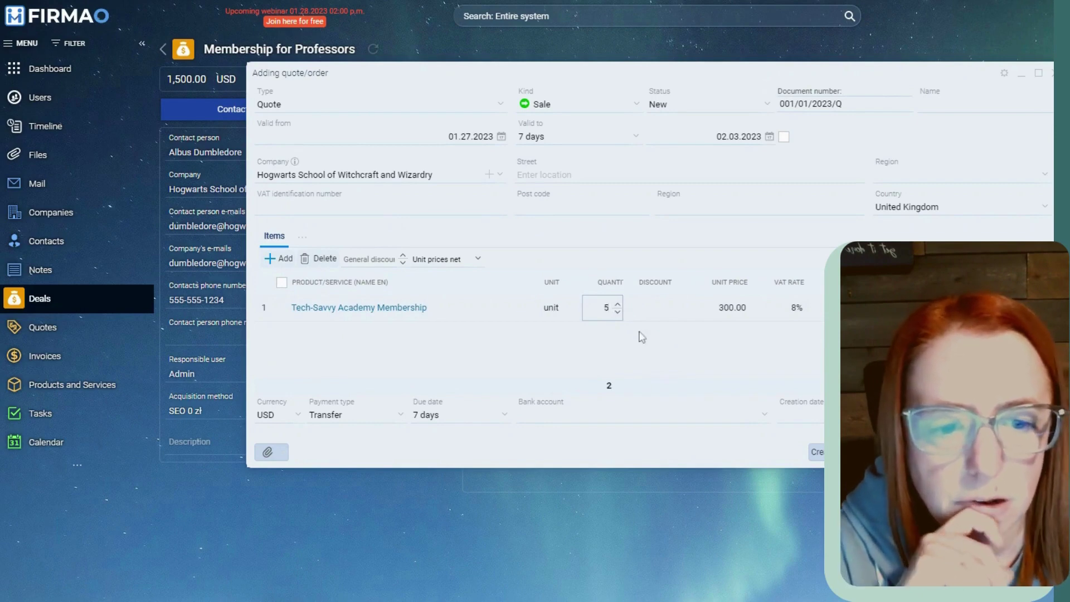
{"action": "left_click", "coordinate": [640, 334]}
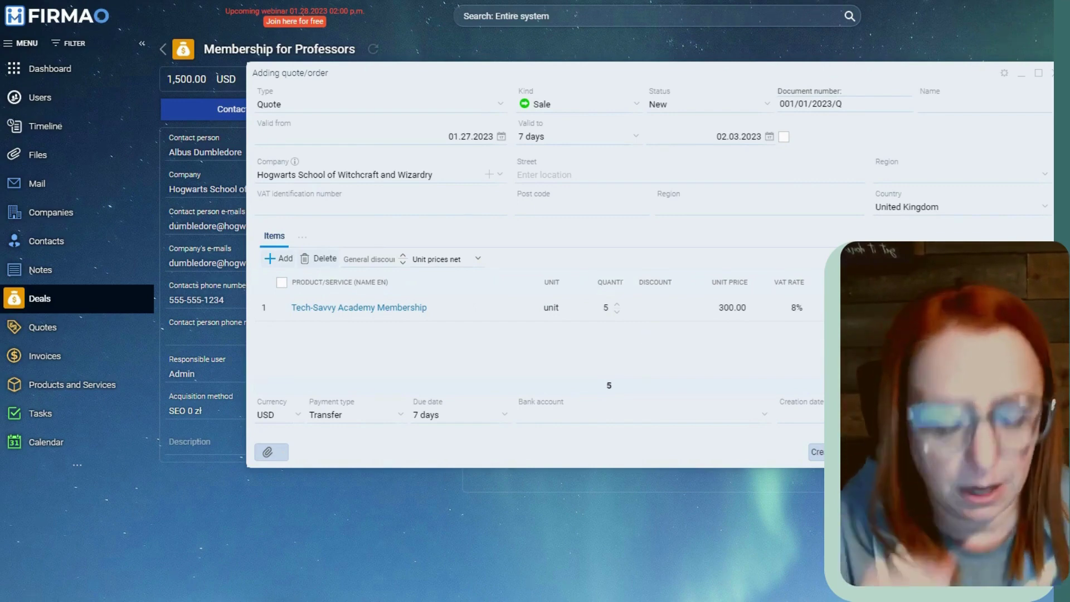
{"action": "type", "text": "Quote 1"}
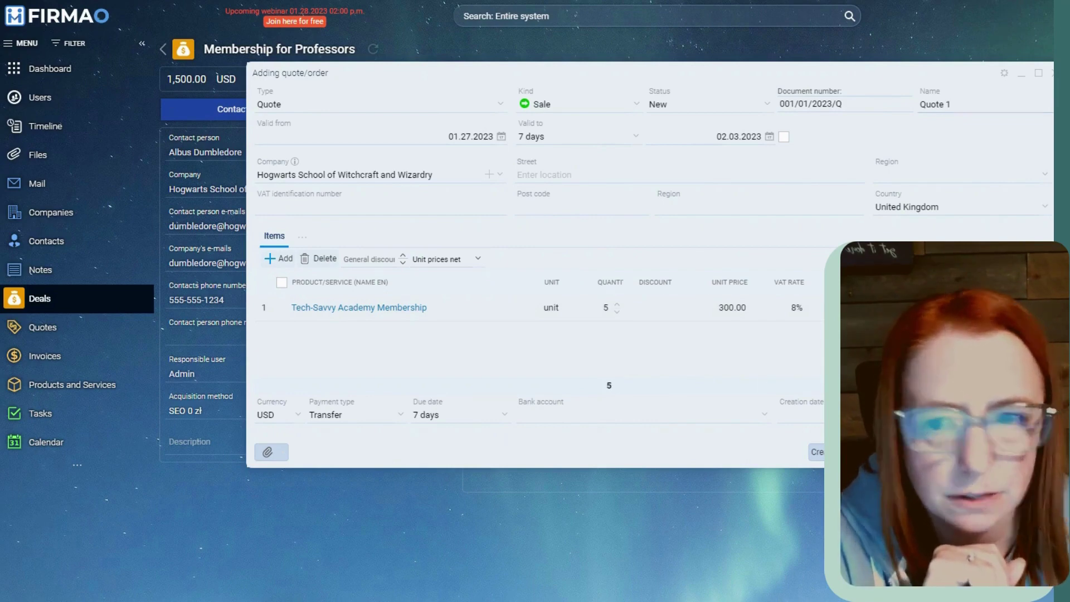
{"action": "key", "text": "Return"}
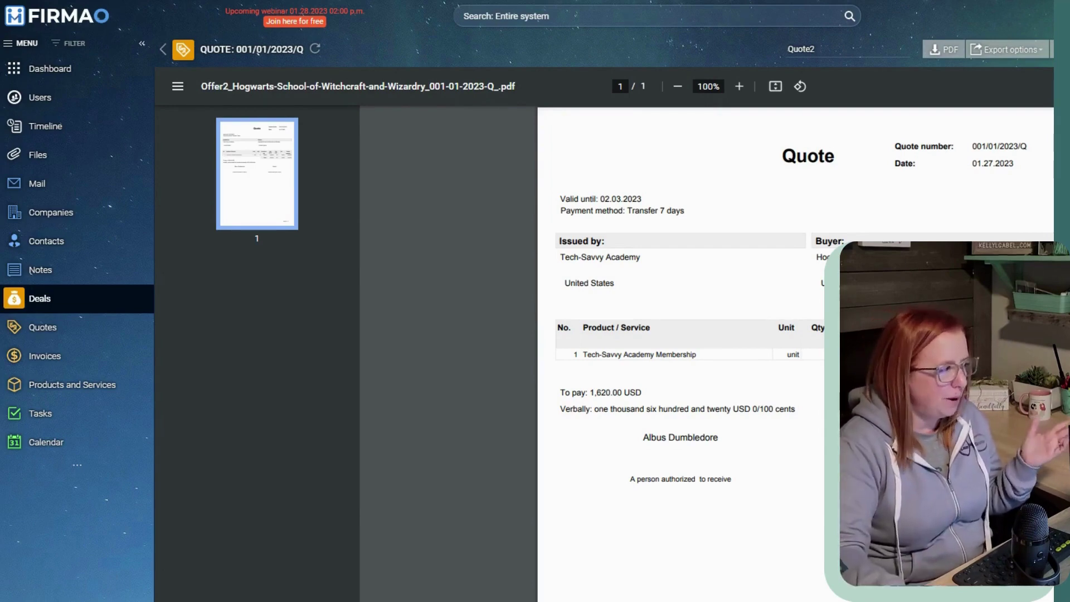
{"action": "left_click", "coordinate": [185, 95]}
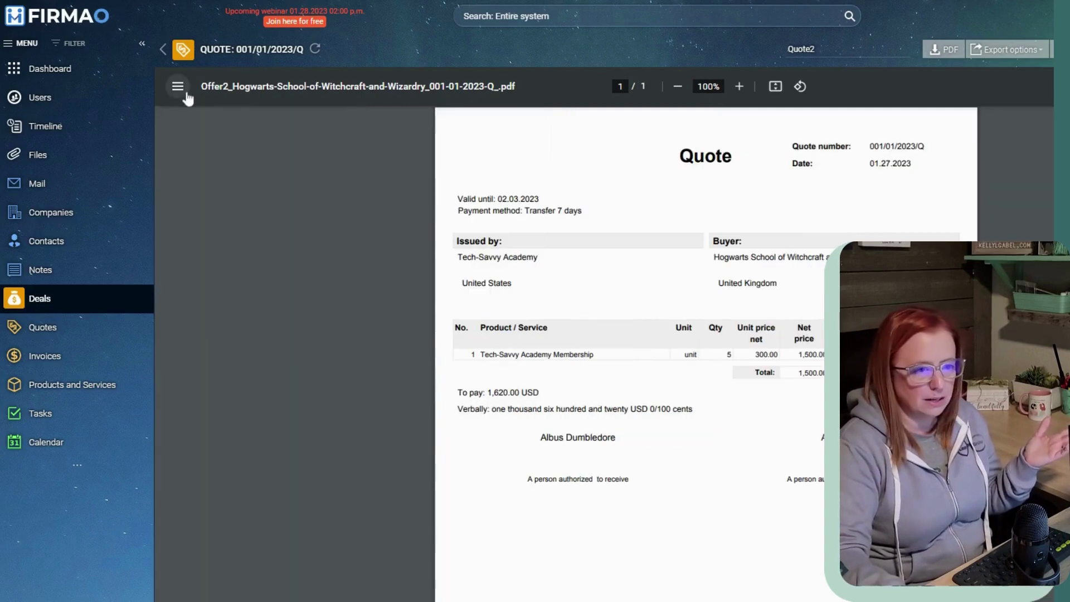
{"action": "left_click", "coordinate": [186, 96]}
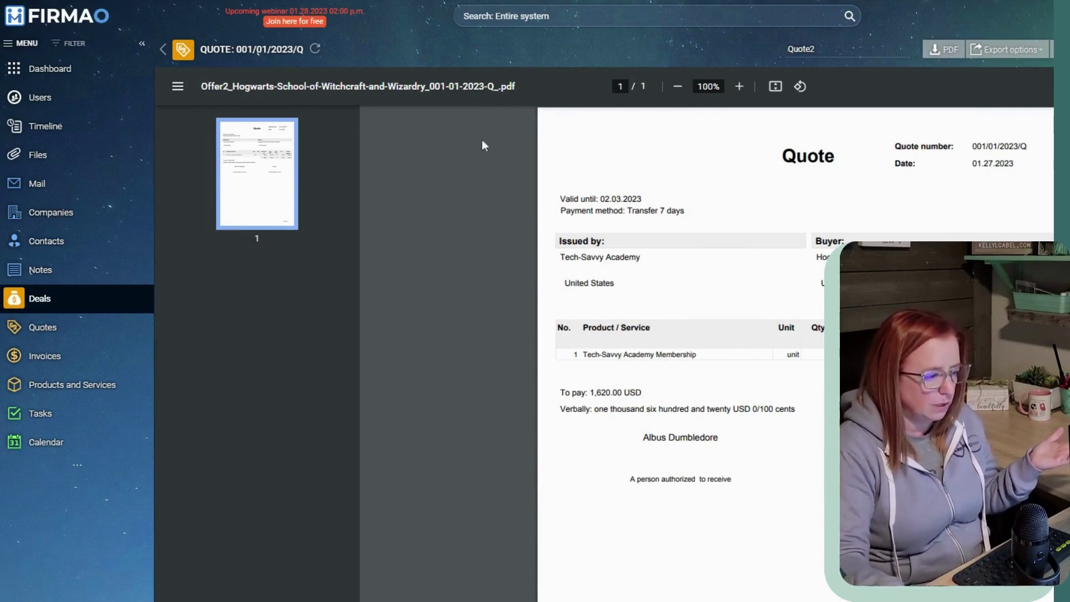
{"action": "scroll", "coordinate": [484, 146], "scroll_direction": "down", "scroll_amount": 5}
{"action": "scroll", "coordinate": [680, 351], "scroll_direction": "up", "scroll_amount": 5}
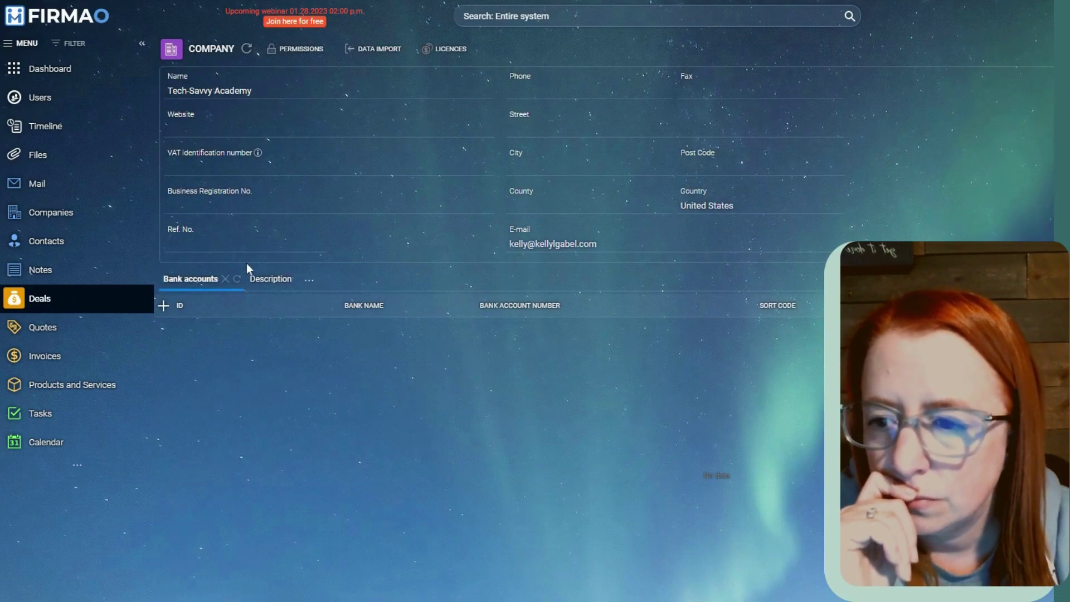
Show the Description tab of the company settings
{"action": "left_click", "coordinate": [265, 281]}
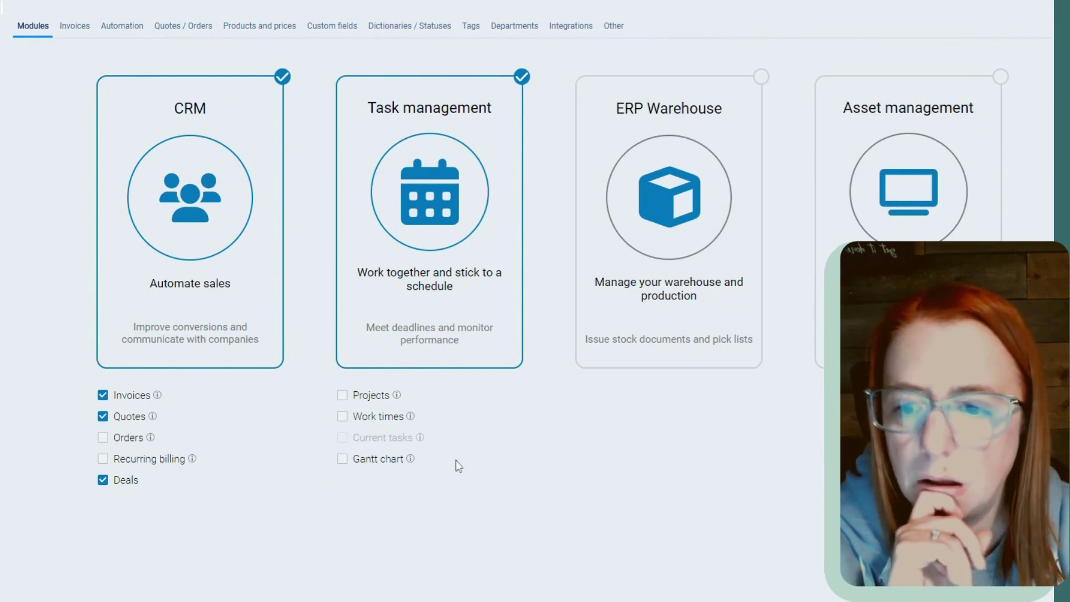
Enable Projects, Work times, Gantt chart, Current tasks, Orders and Recurring billing, then view Recurring billing settings
{"action": "left_click", "coordinate": [342, 395]}
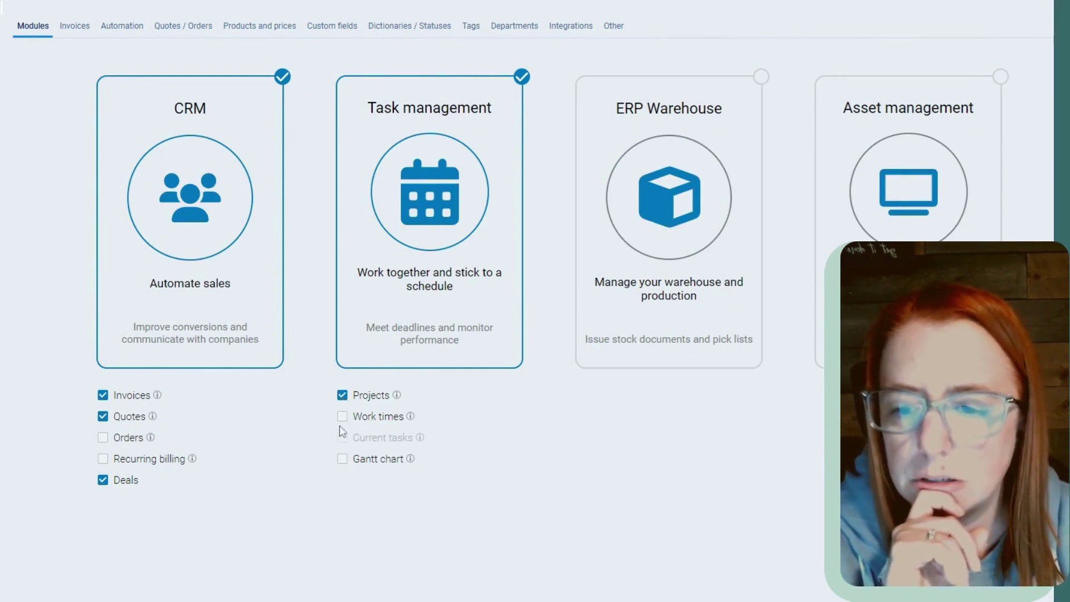
{"action": "left_click", "coordinate": [341, 419]}
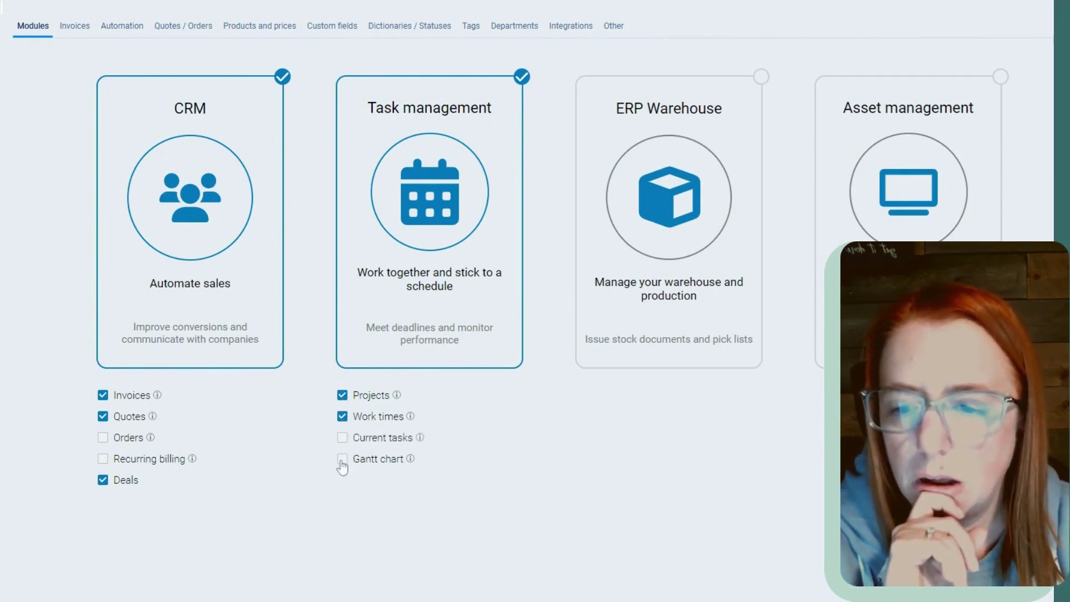
{"action": "left_click", "coordinate": [343, 461]}
{"action": "left_click", "coordinate": [342, 440]}
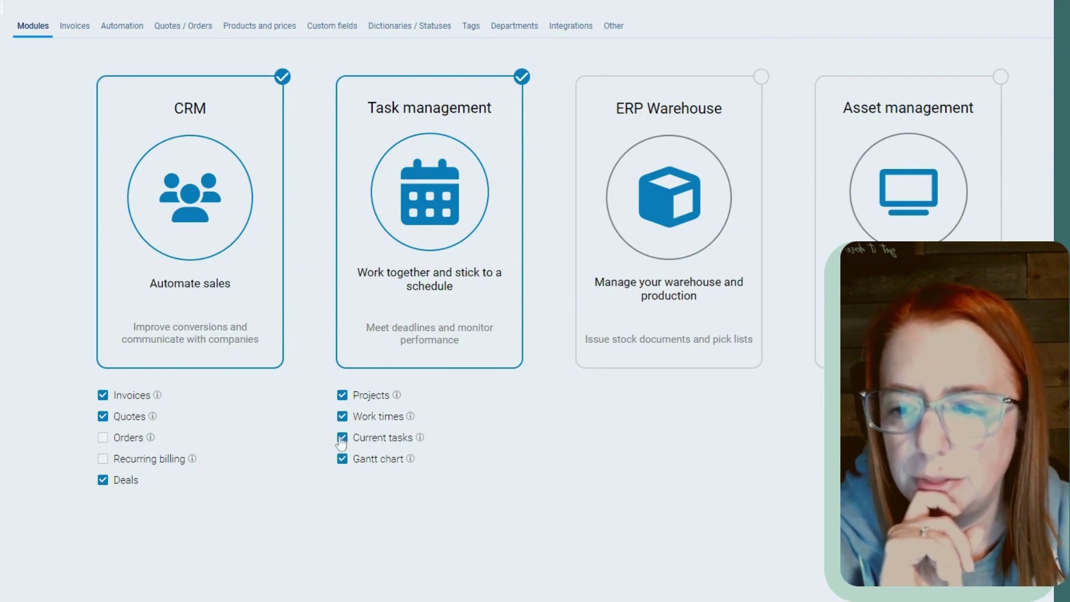
{"action": "left_click", "coordinate": [102, 439]}
{"action": "left_click", "coordinate": [103, 459]}
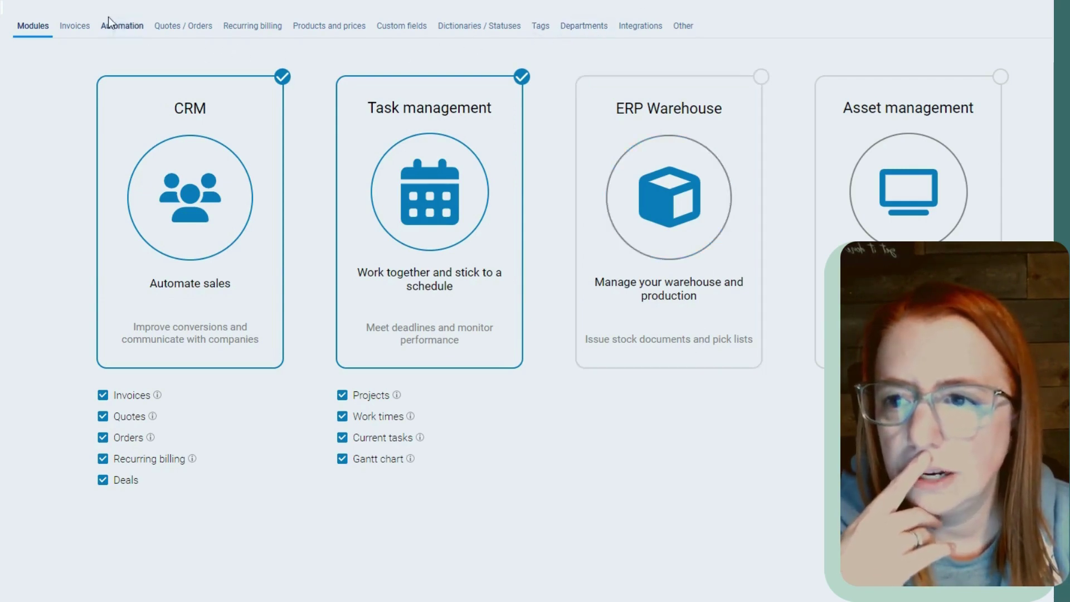
{"action": "left_click", "coordinate": [258, 33]}
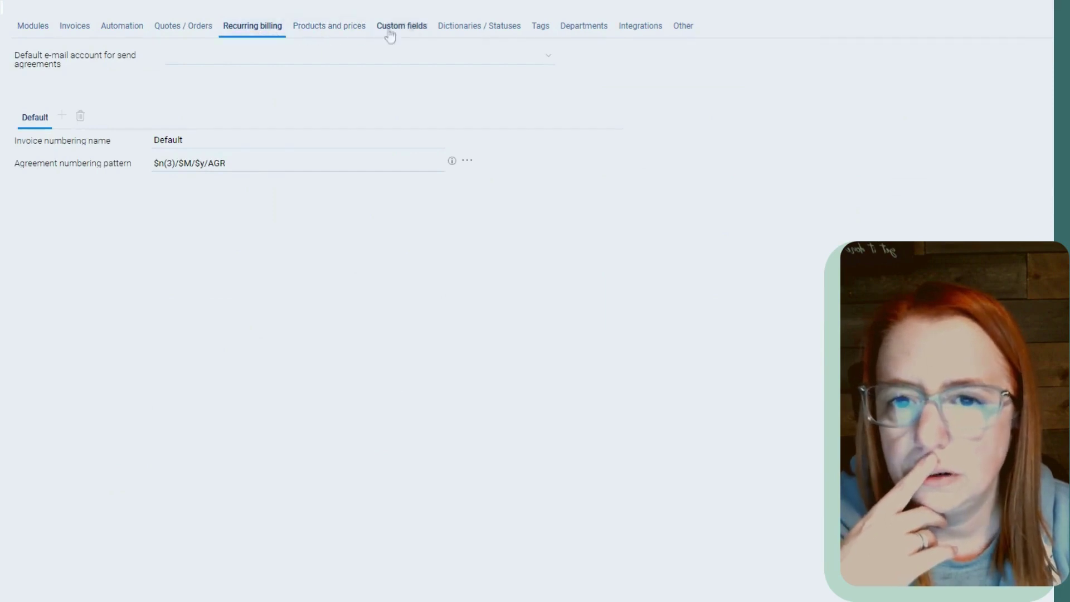
Review the default integrations: SMS, Google calendar, exports, Google Maps and Fiscal printer
{"action": "left_click", "coordinate": [576, 34]}
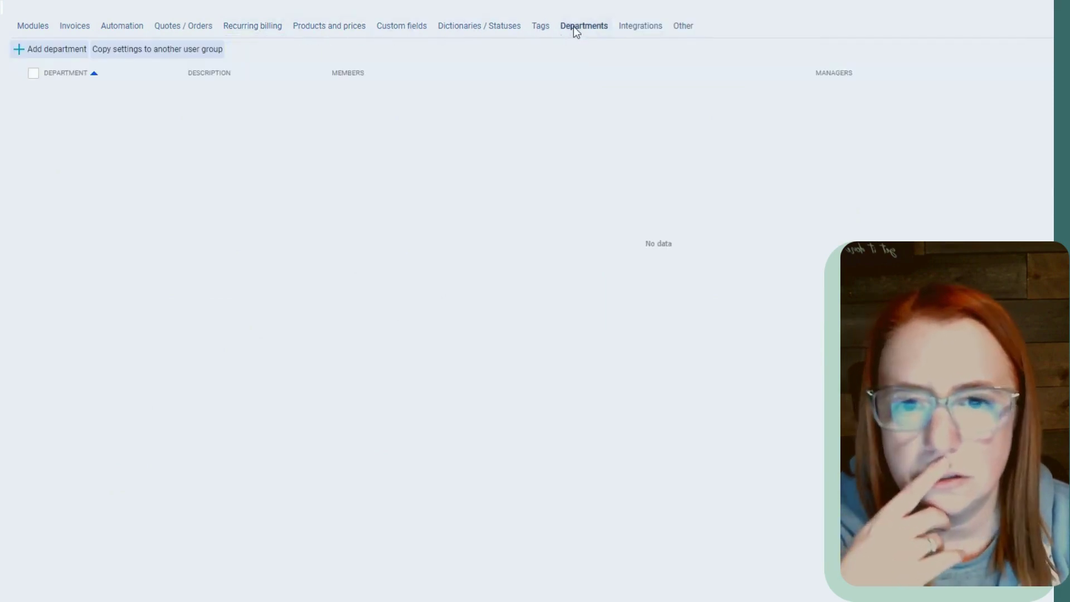
{"action": "left_click", "coordinate": [620, 34]}
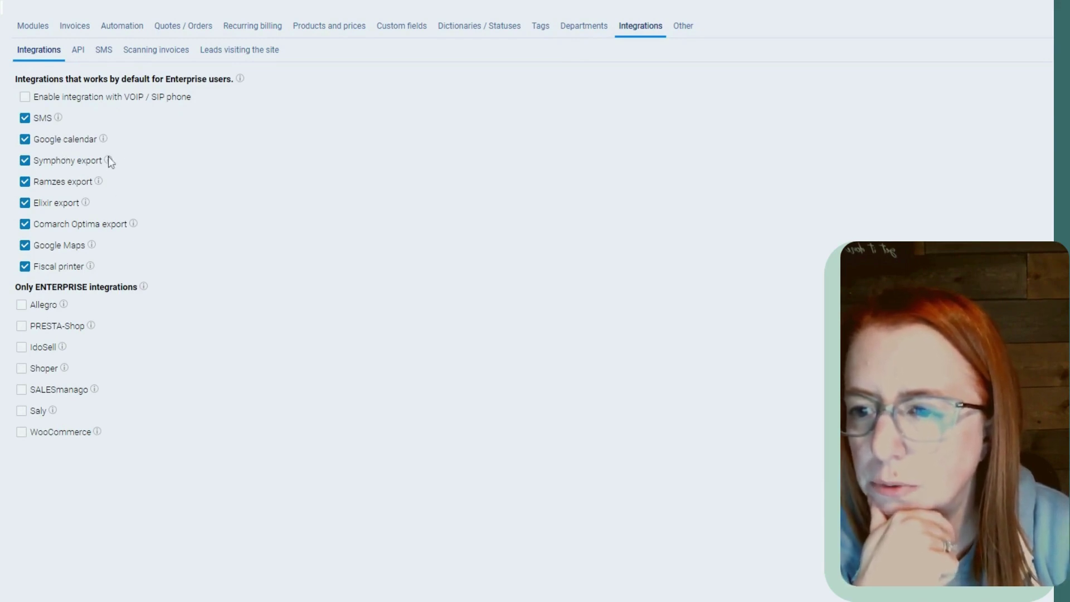
{"action": "mouse_move", "coordinate": [109, 162]}
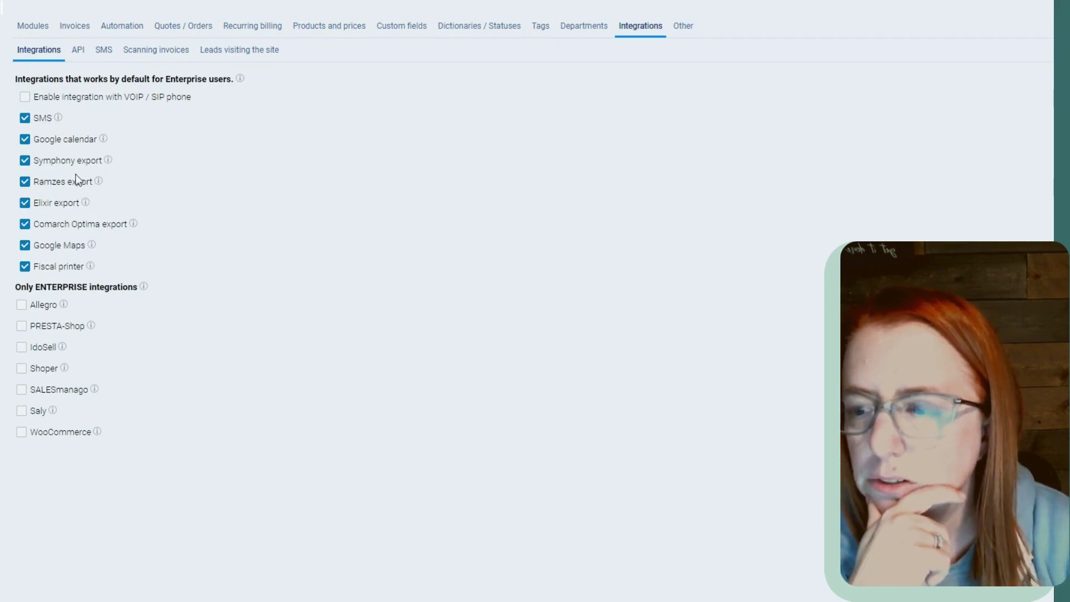
{"action": "mouse_move", "coordinate": [103, 187]}
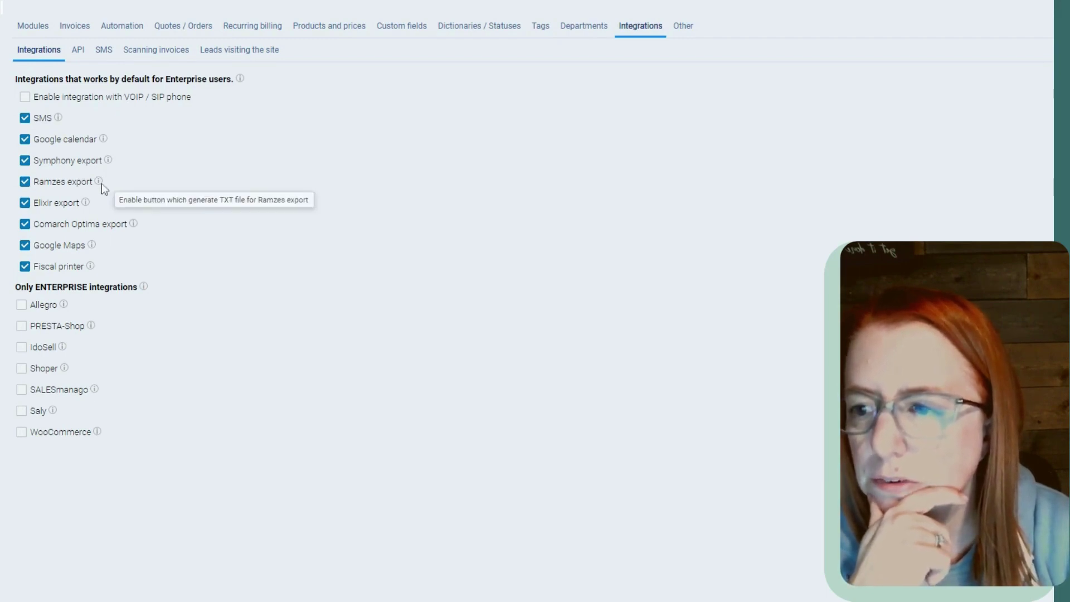
{"action": "mouse_move", "coordinate": [87, 205]}
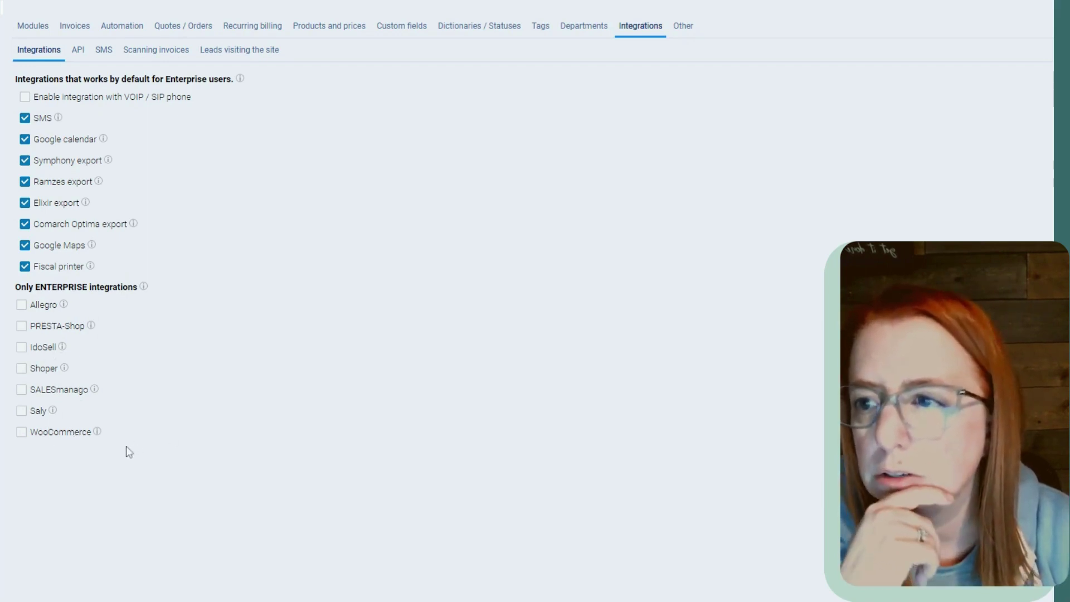
Browse the API and SMS integration settings, then go to Automation under Other settings
{"action": "left_click", "coordinate": [81, 50]}
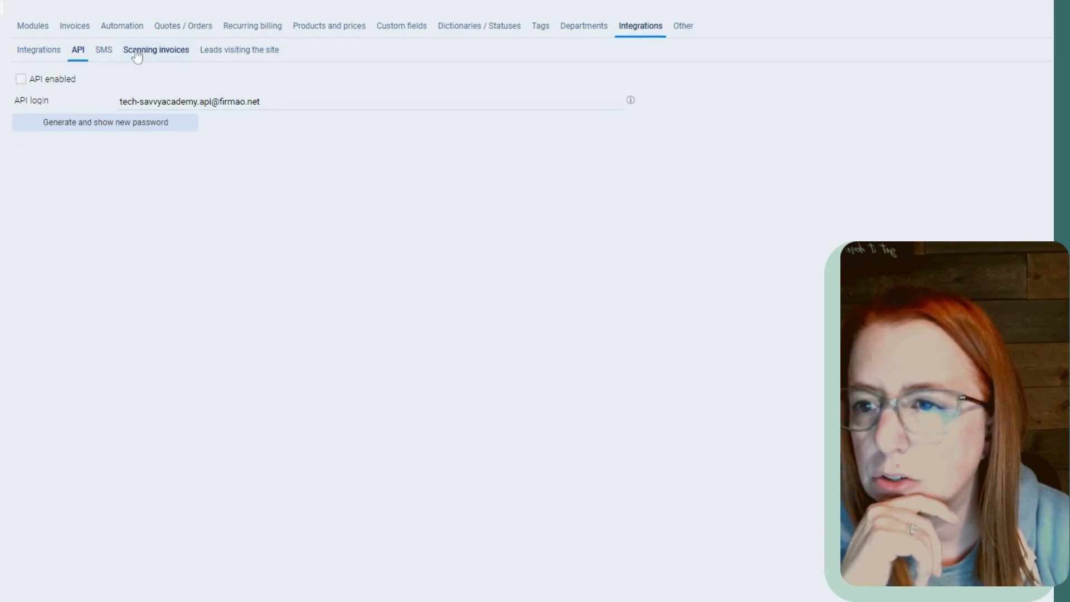
{"action": "left_click", "coordinate": [106, 53]}
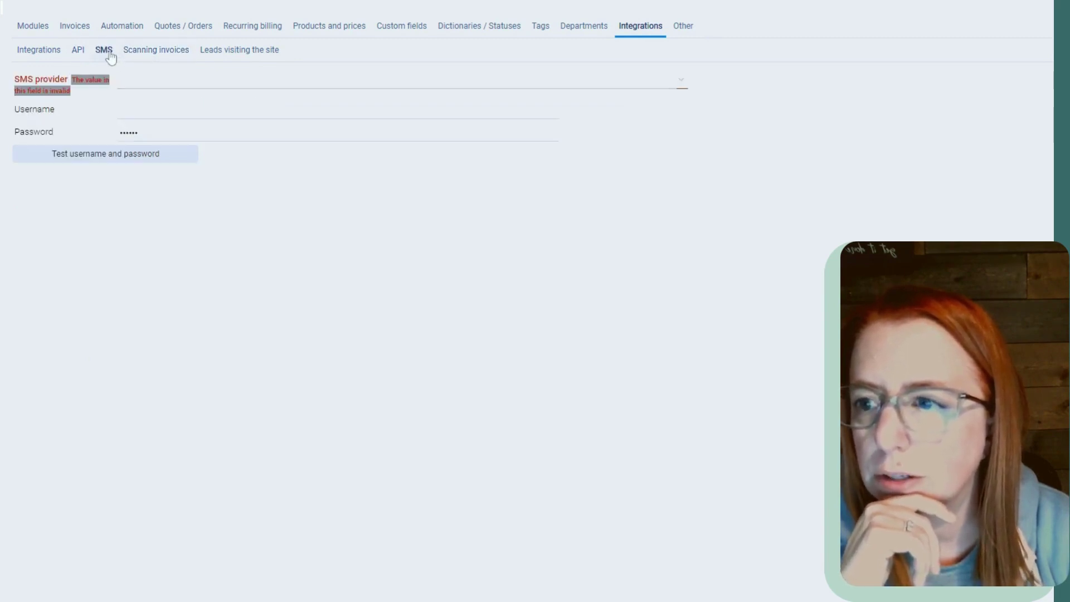
{"action": "left_click", "coordinate": [45, 51]}
{"action": "left_click", "coordinate": [687, 33]}
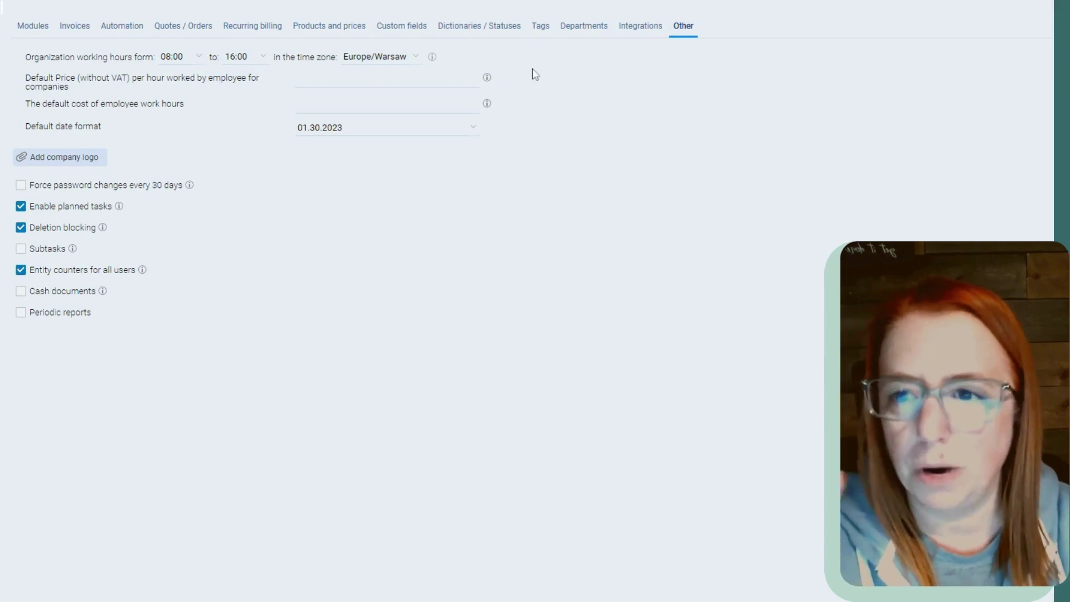
{"action": "left_click", "coordinate": [110, 26]}
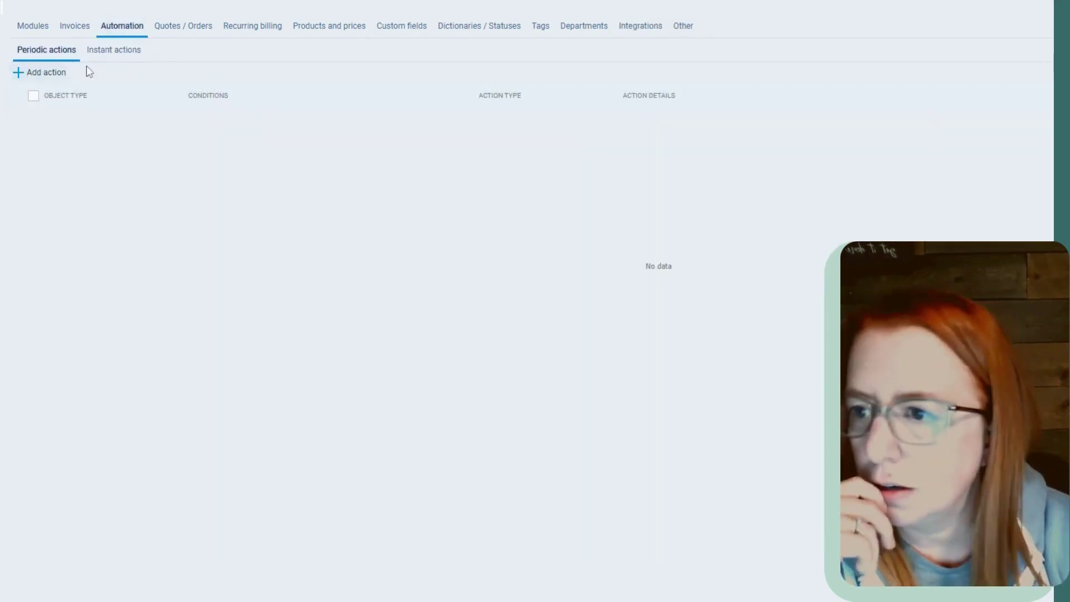
Add a new periodic action that applies to Quote/Order objects
{"action": "left_click", "coordinate": [22, 76]}
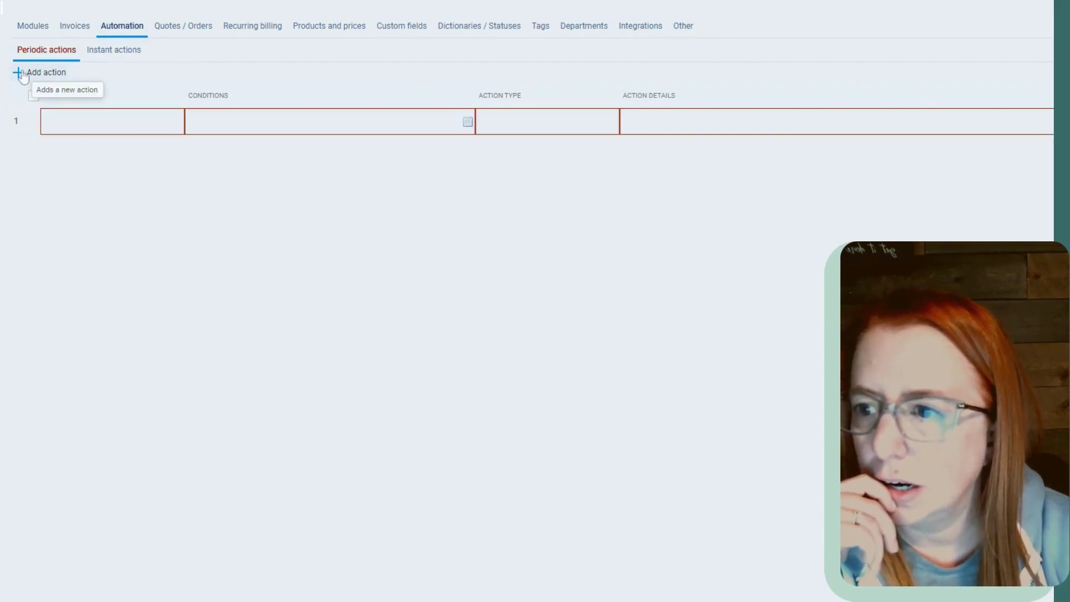
{"action": "left_click", "coordinate": [77, 132]}
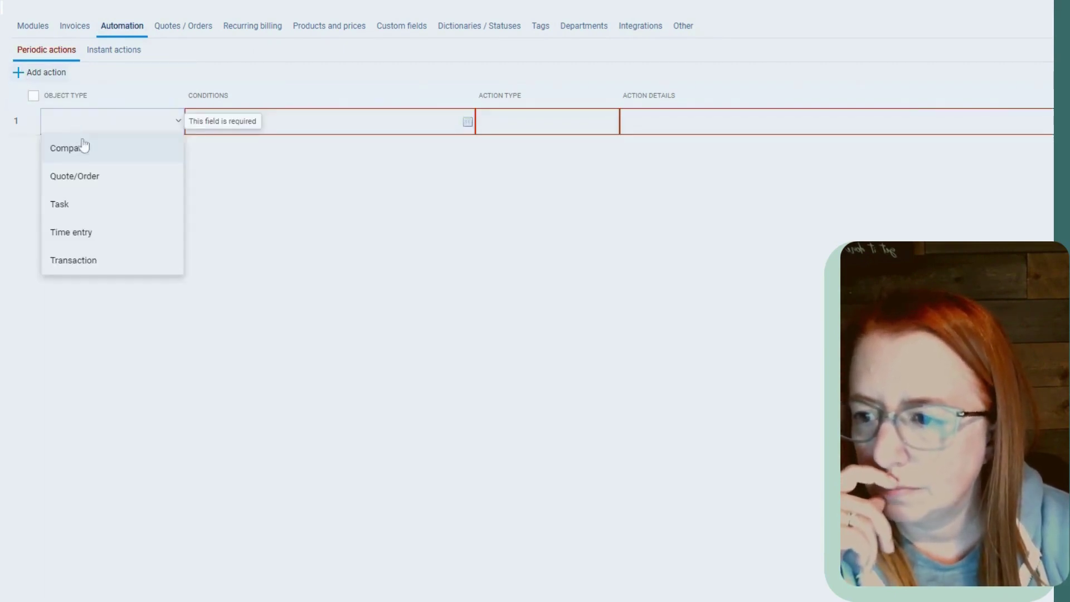
{"action": "left_click", "coordinate": [90, 178]}
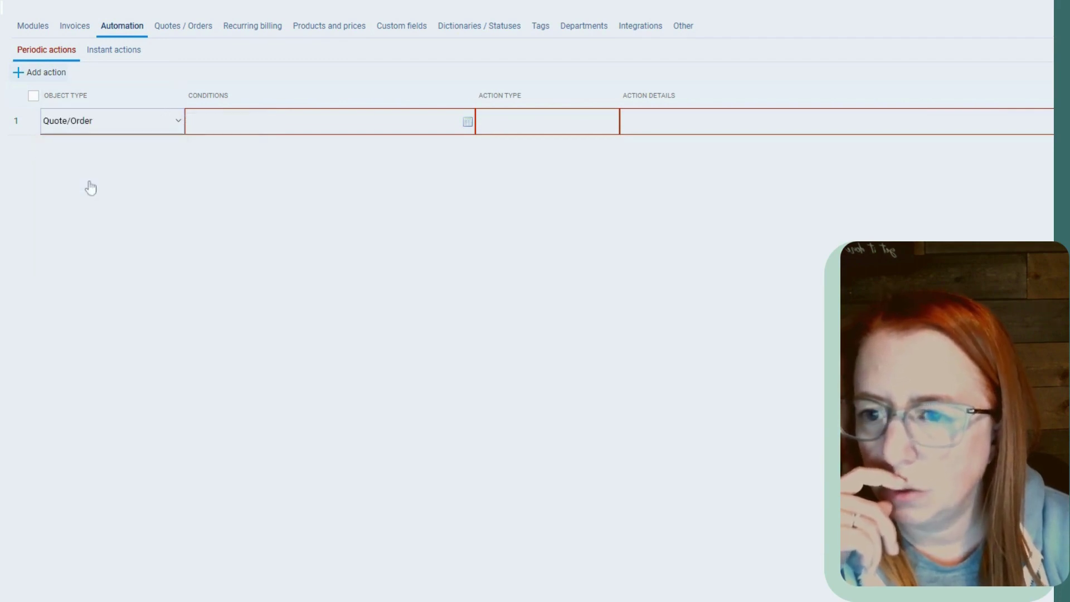
Set the rule's condition to 3 days before the expiration date
{"action": "left_click", "coordinate": [269, 127]}
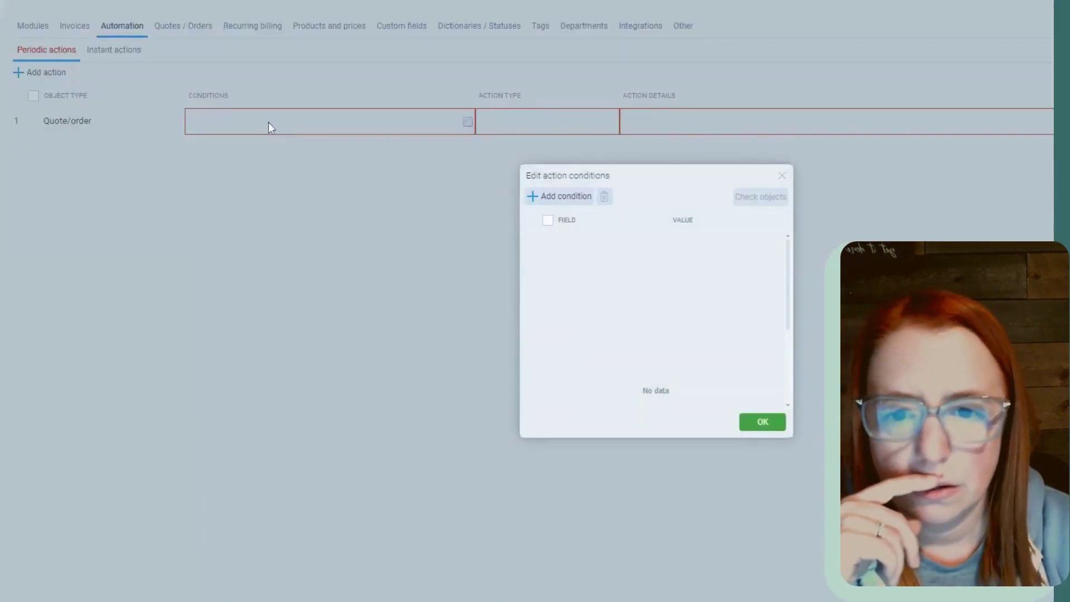
{"action": "left_click", "coordinate": [554, 201]}
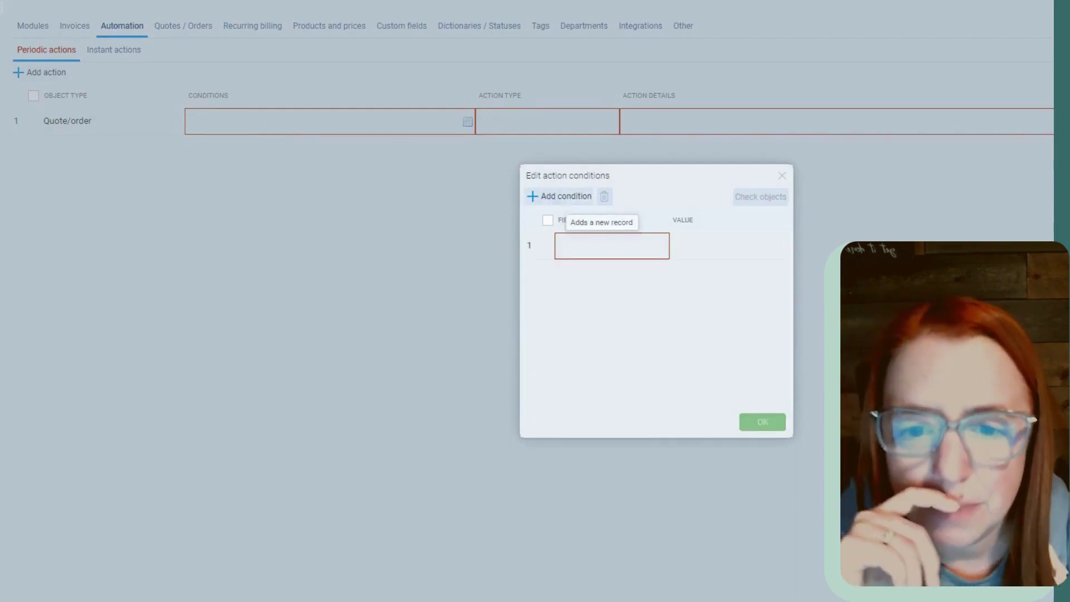
{"action": "left_click", "coordinate": [592, 248]}
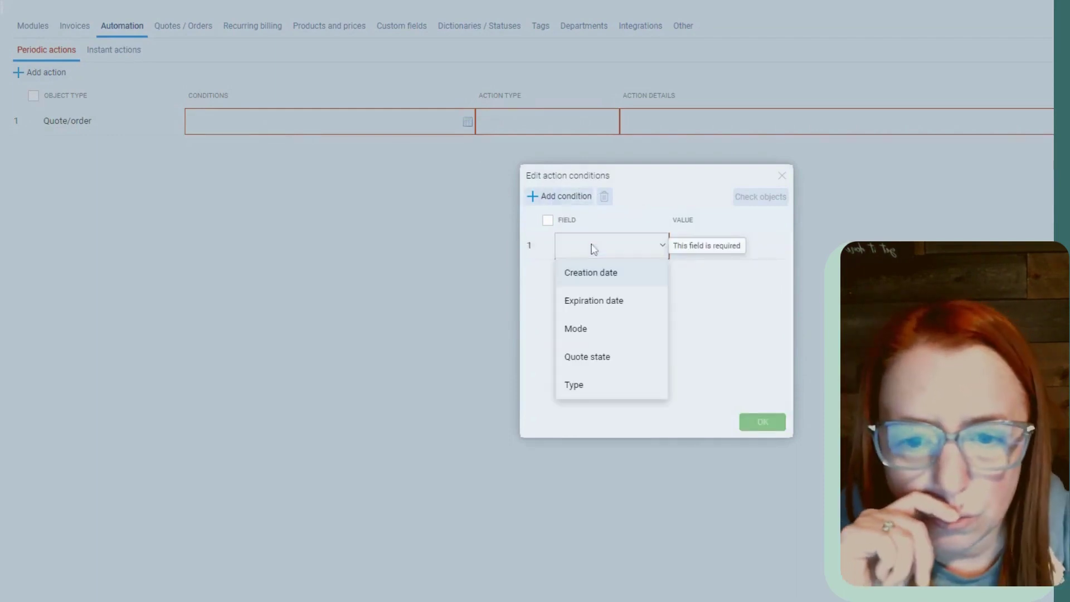
{"action": "left_click", "coordinate": [597, 304]}
{"action": "left_click", "coordinate": [767, 247]}
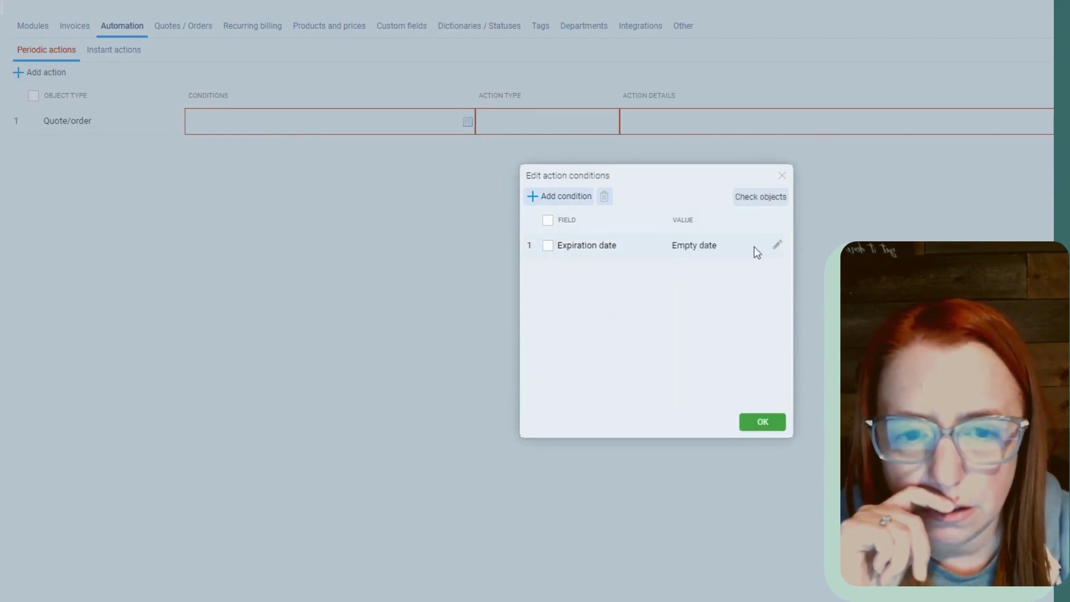
{"action": "left_click", "coordinate": [754, 247]}
{"action": "left_click", "coordinate": [780, 247]}
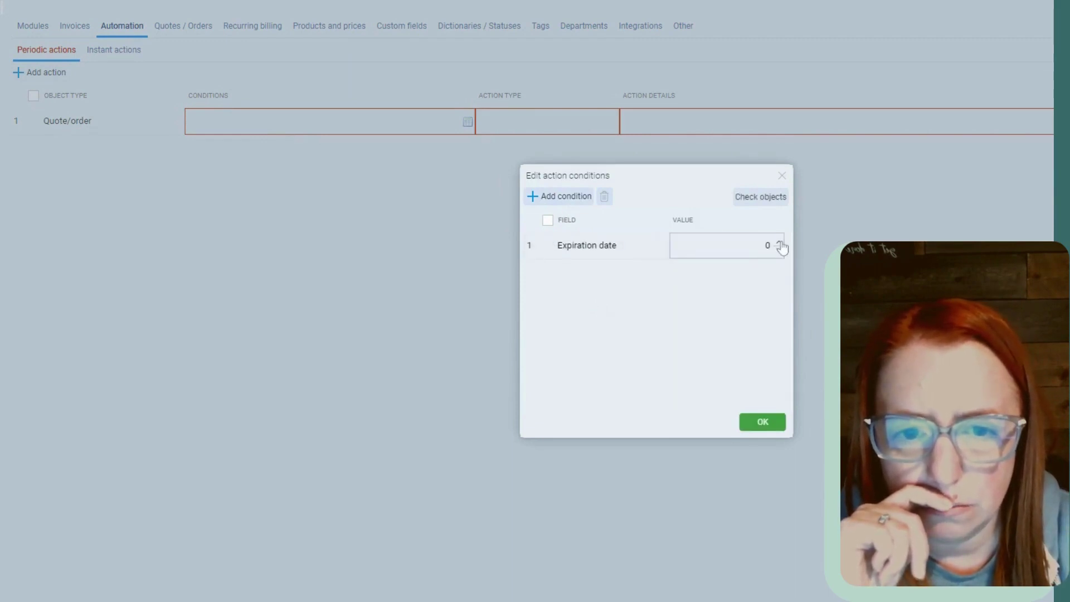
{"action": "left_click", "coordinate": [780, 246]}
{"action": "left_click", "coordinate": [780, 246]}
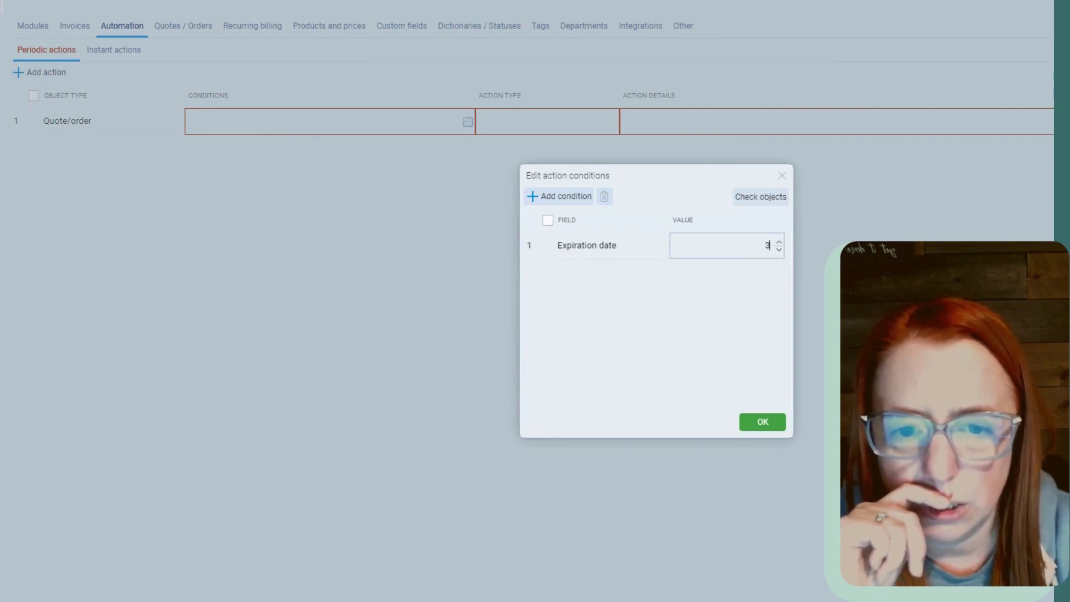
{"action": "left_click", "coordinate": [740, 353]}
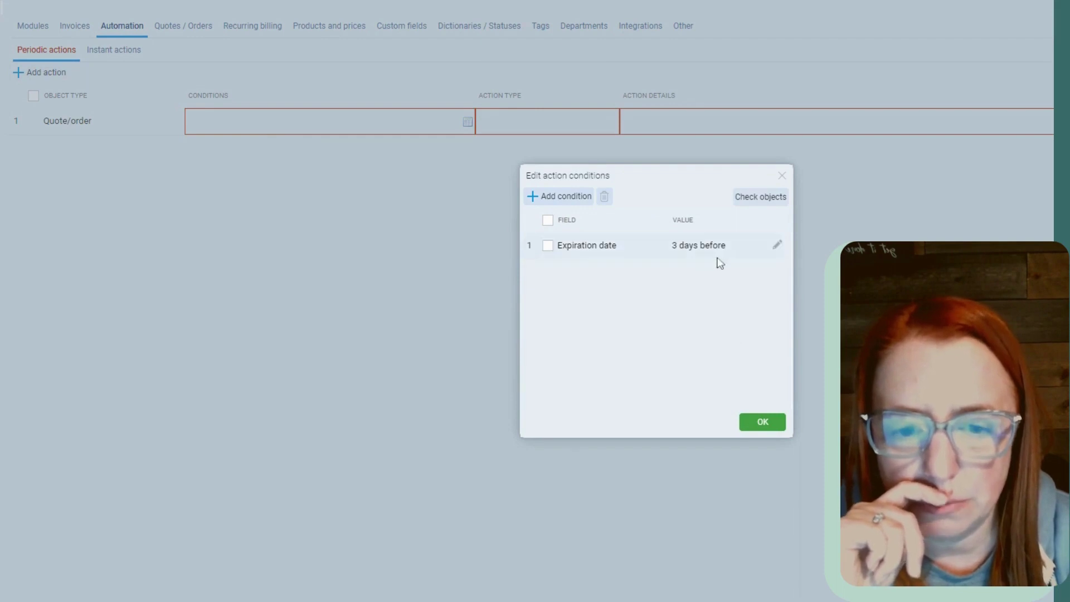
{"action": "left_click", "coordinate": [759, 422]}
Make the rule create a task with subject 'Follow Up on Quote'
{"action": "left_click", "coordinate": [529, 123]}
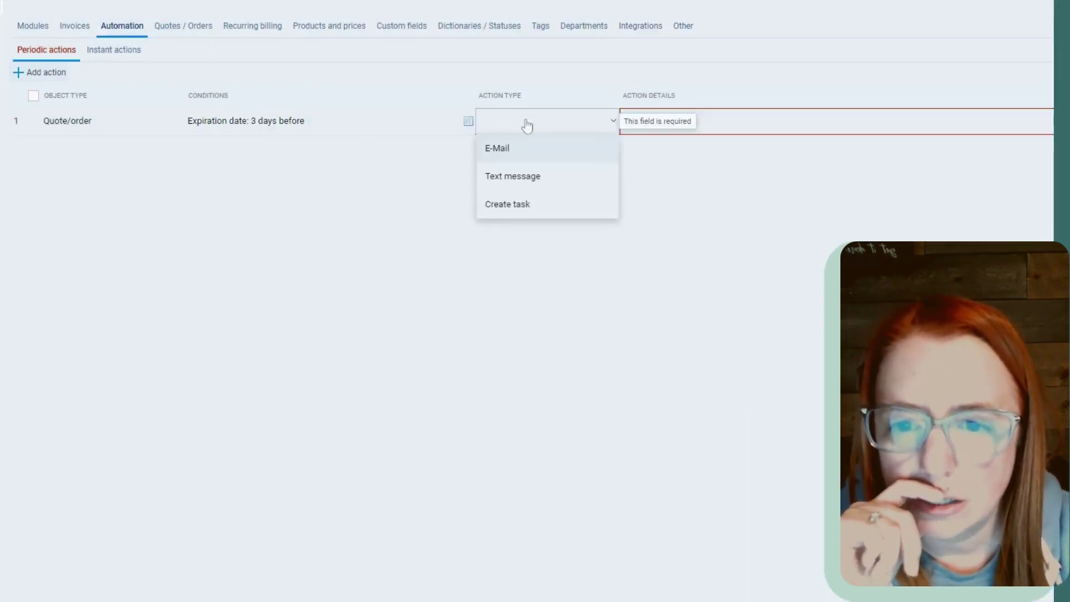
{"action": "left_click", "coordinate": [522, 205]}
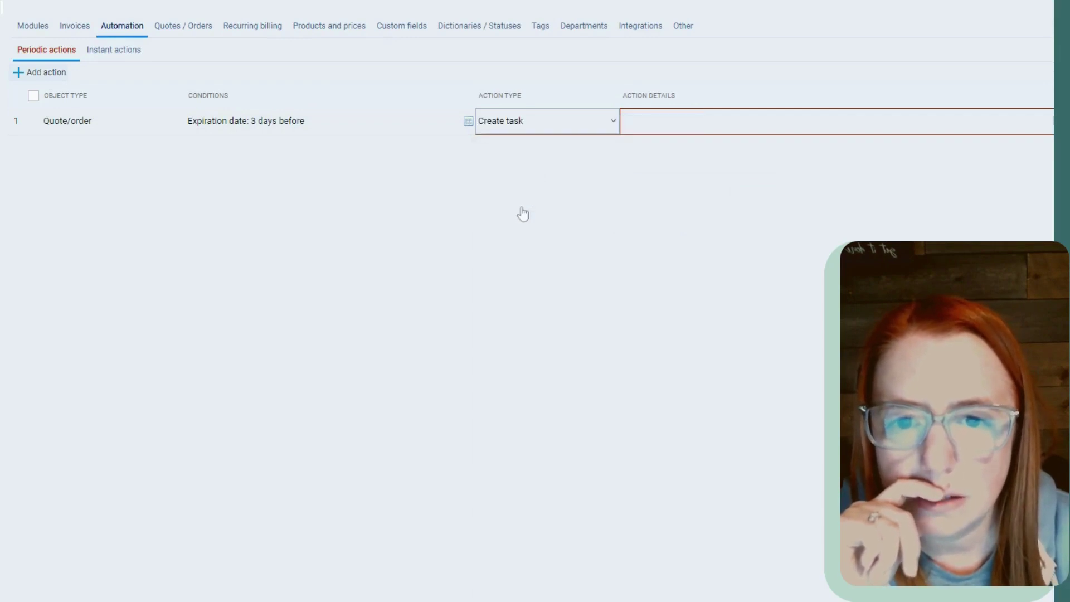
{"action": "left_click", "coordinate": [725, 124]}
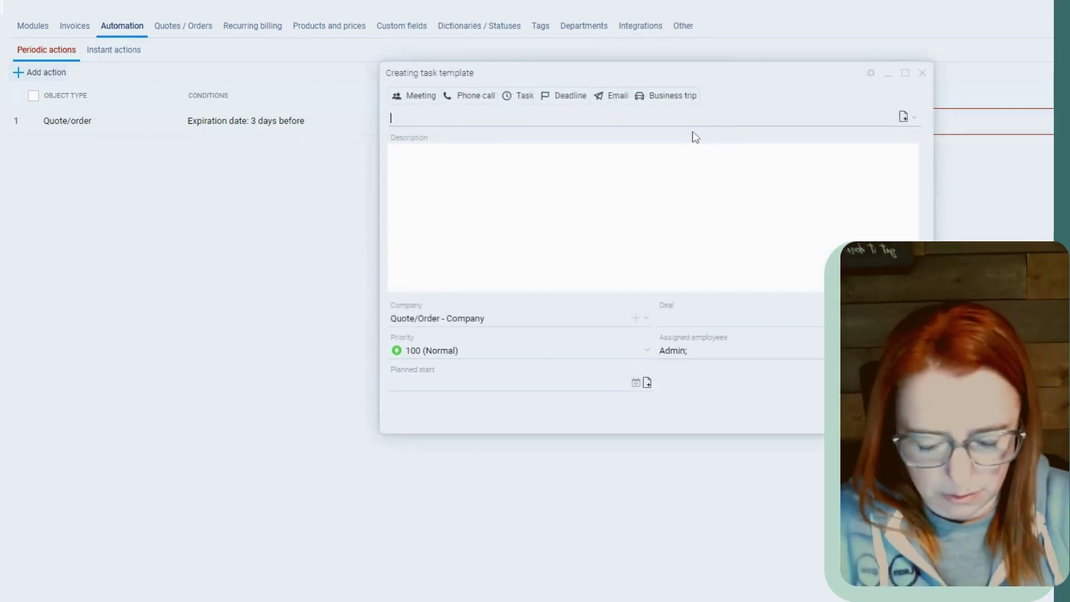
{"action": "type", "text": "Follow Up on Quote"}
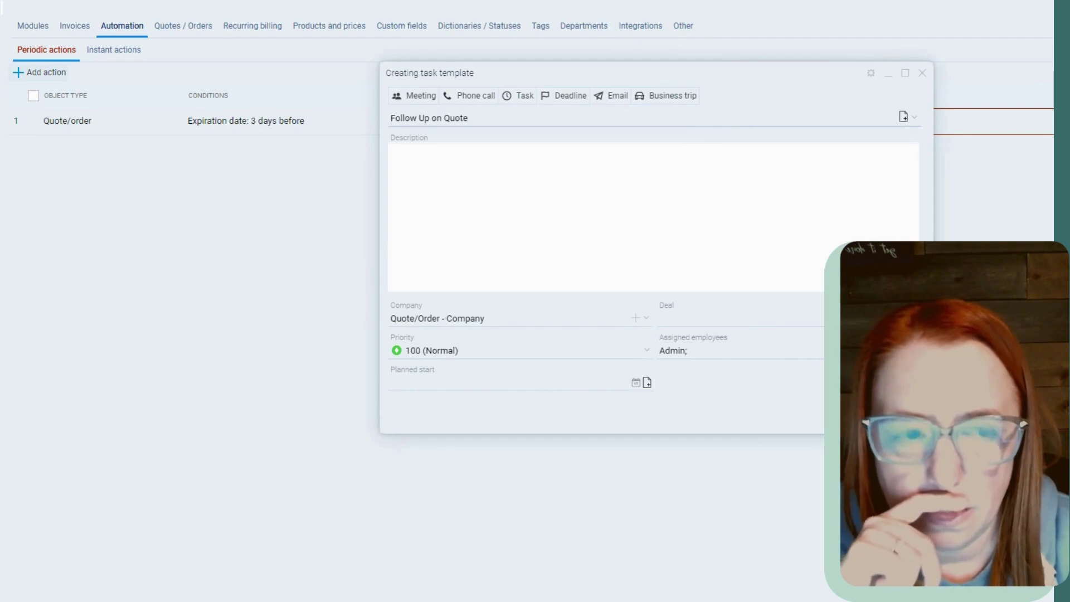
{"action": "key", "text": "Return"}
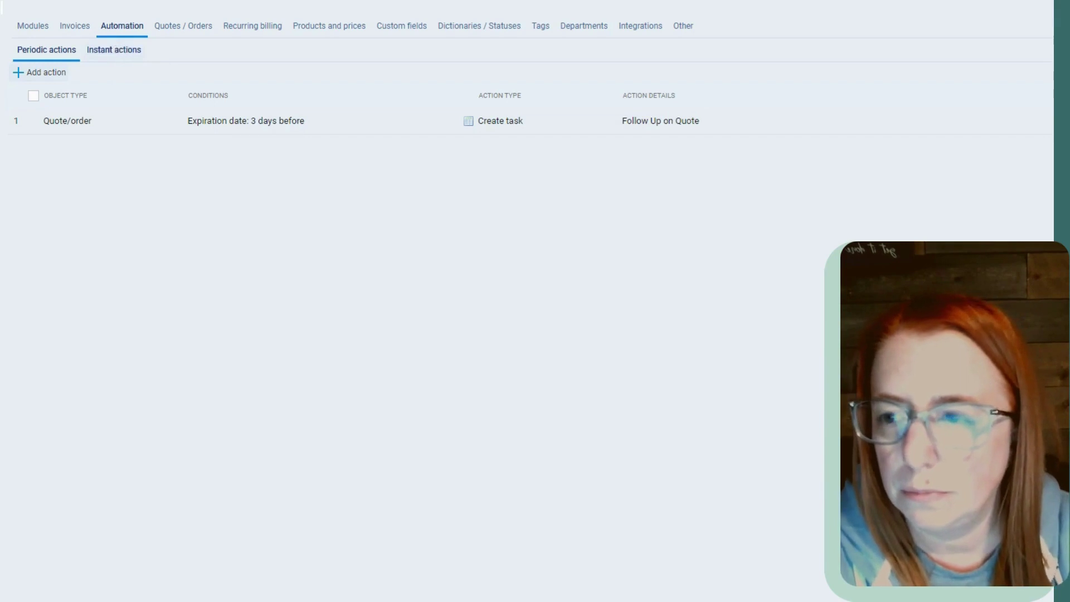
Scroll through the instant actions list, ticking and then unticking rule 9
{"action": "left_click", "coordinate": [118, 52]}
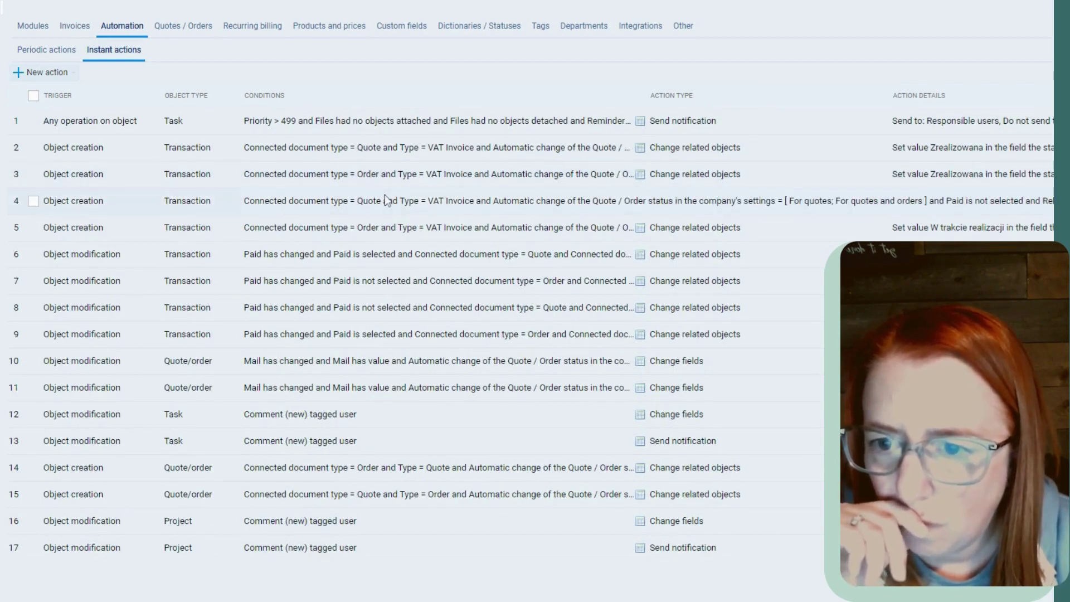
{"action": "scroll", "coordinate": [390, 201], "scroll_direction": "down", "scroll_amount": 1}
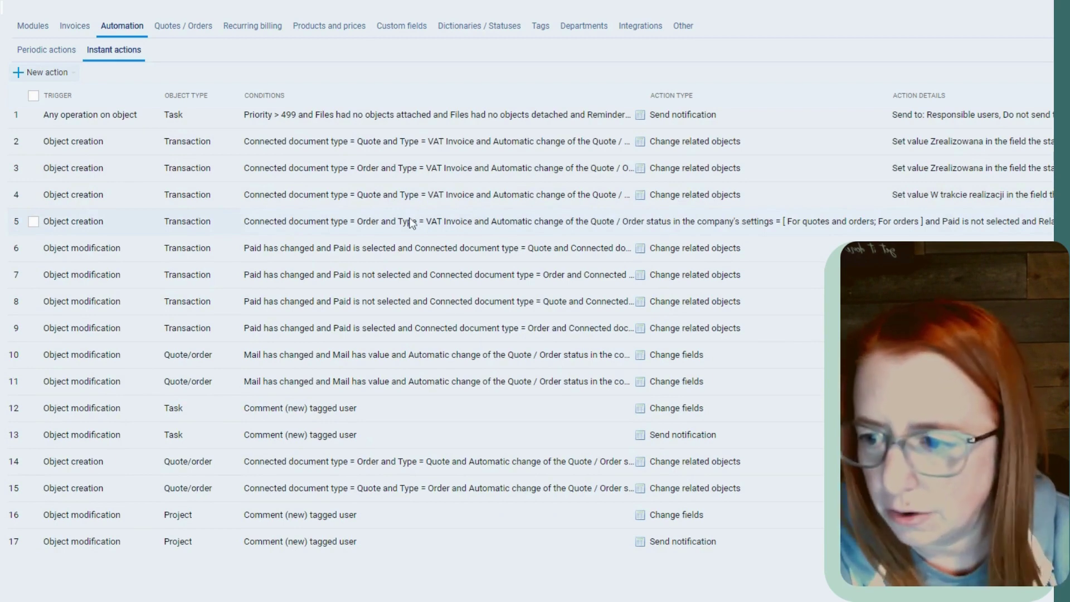
{"action": "left_click", "coordinate": [34, 329]}
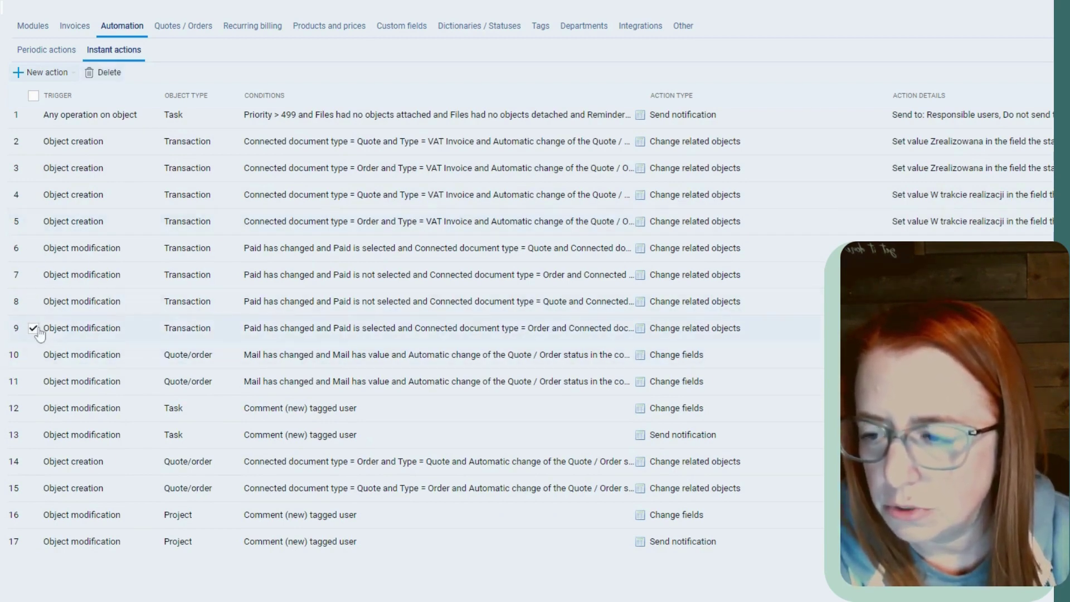
{"action": "left_click", "coordinate": [34, 329]}
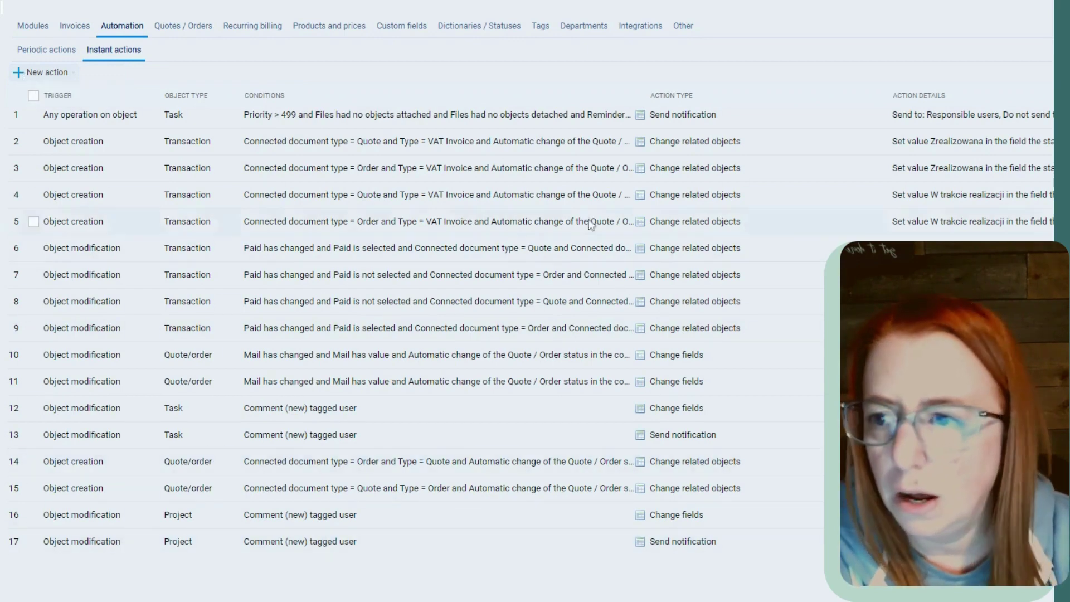
Start a new instant action, view its object type choices, then leave for the company page
{"action": "left_click", "coordinate": [68, 77]}
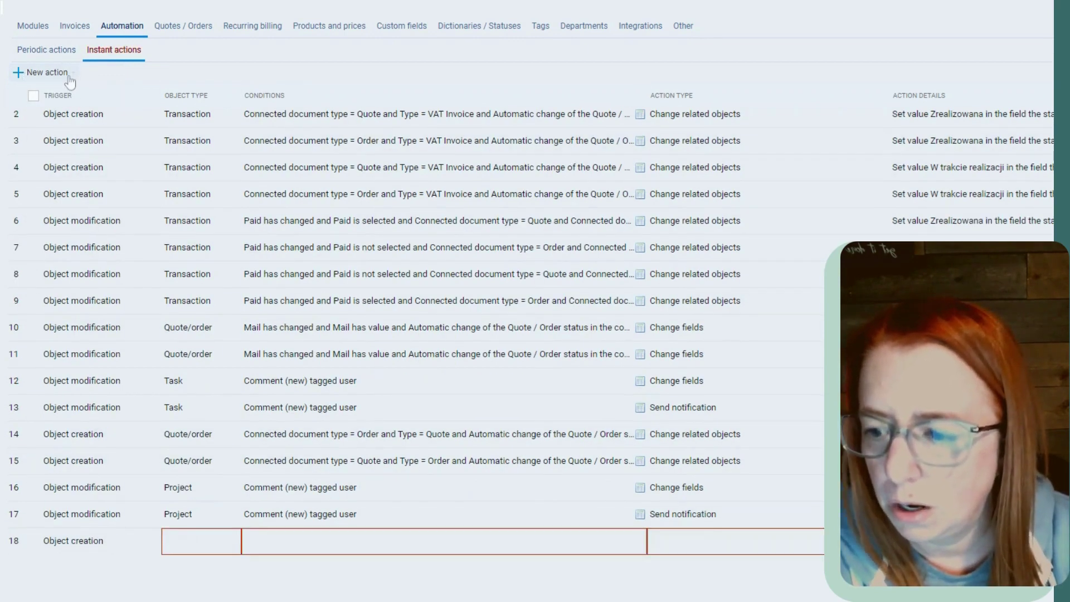
{"action": "left_click", "coordinate": [234, 541]}
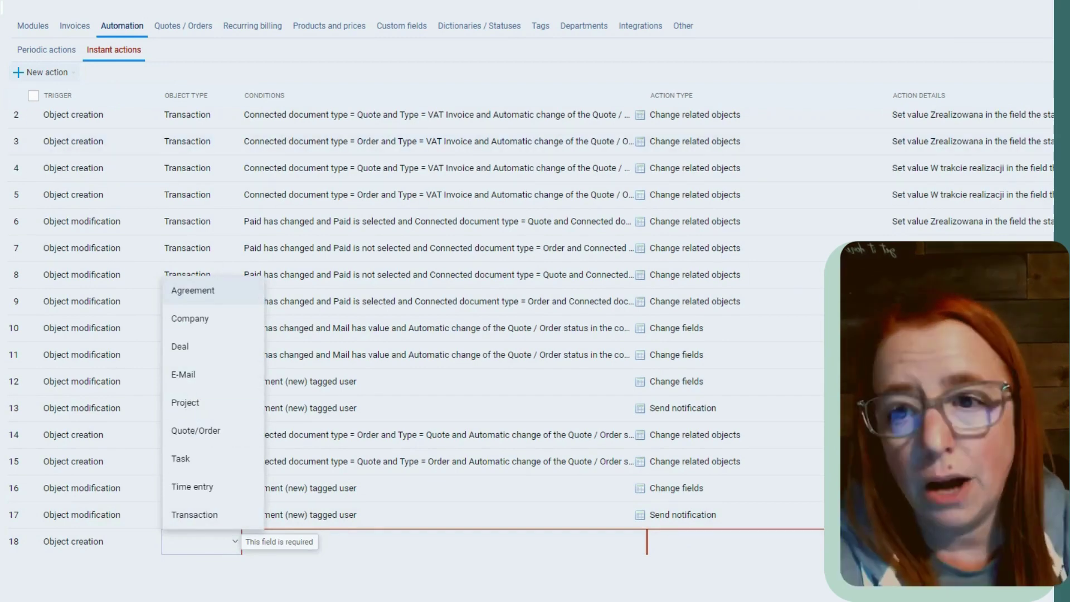
{"action": "left_click", "coordinate": [138, 18]}
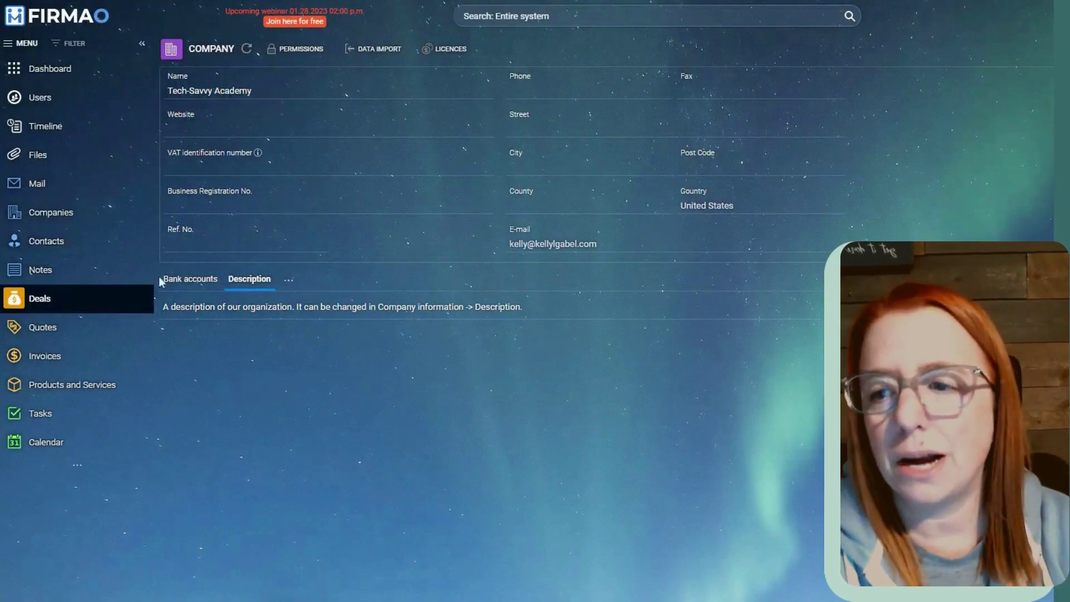
View Tech-Savvy Academy's bank accounts list, which is empty
{"action": "left_click", "coordinate": [174, 279]}
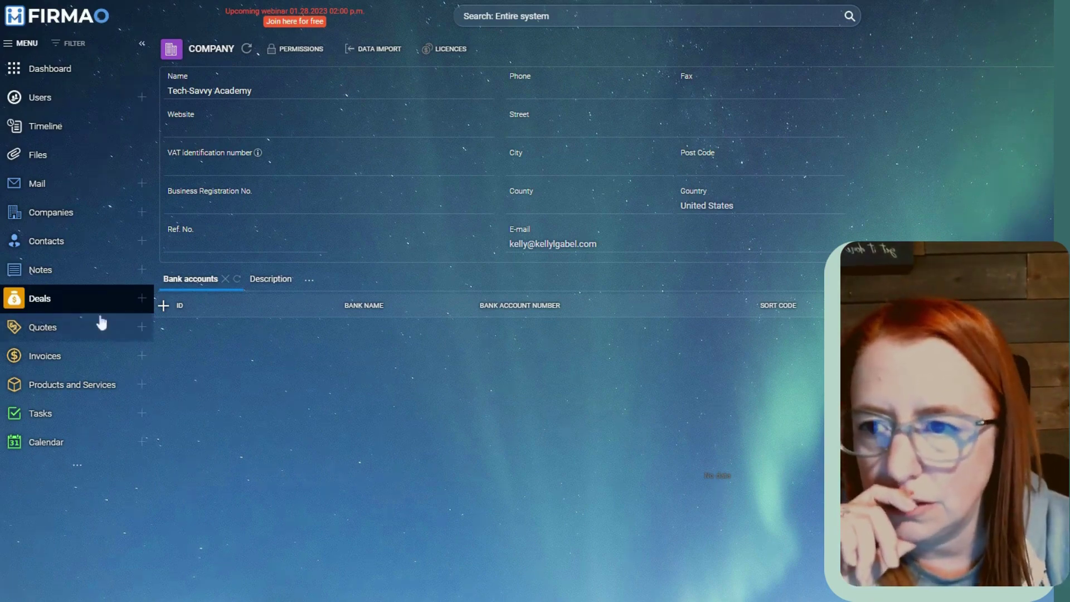
{"action": "mouse_move", "coordinate": [61, 324]}
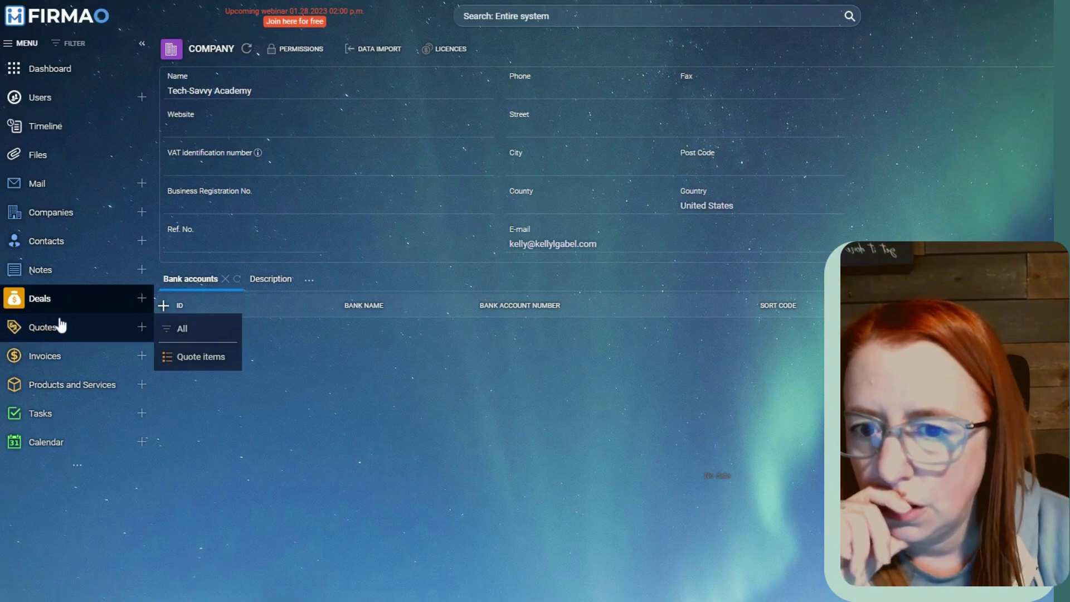
Open the All quotes list, then go back to the dashboard
{"action": "left_click", "coordinate": [60, 325]}
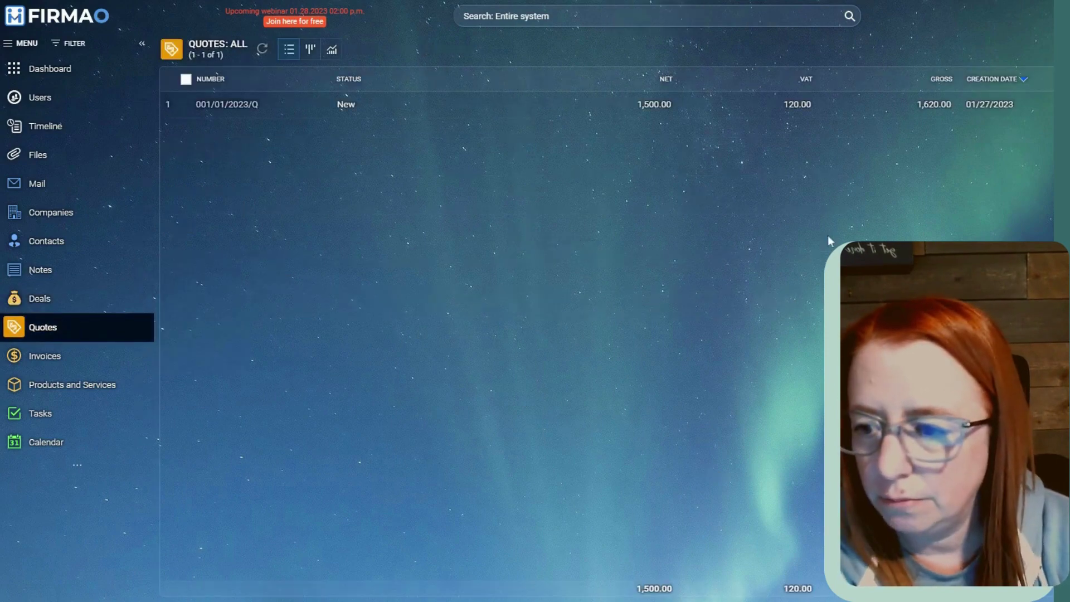
{"action": "mouse_move", "coordinate": [38, 368]}
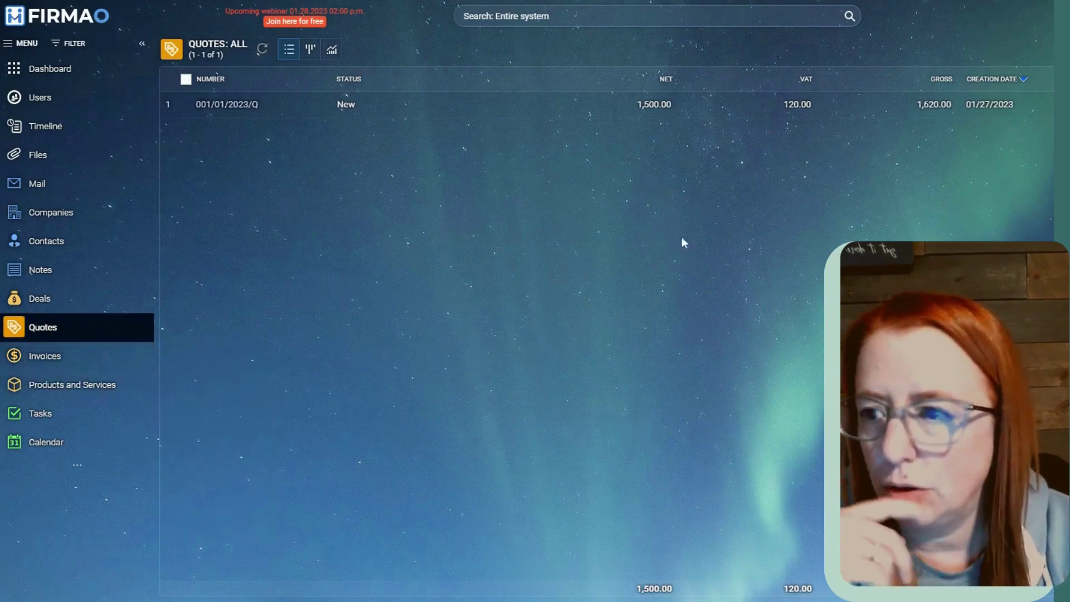
{"action": "left_click", "coordinate": [56, 70]}
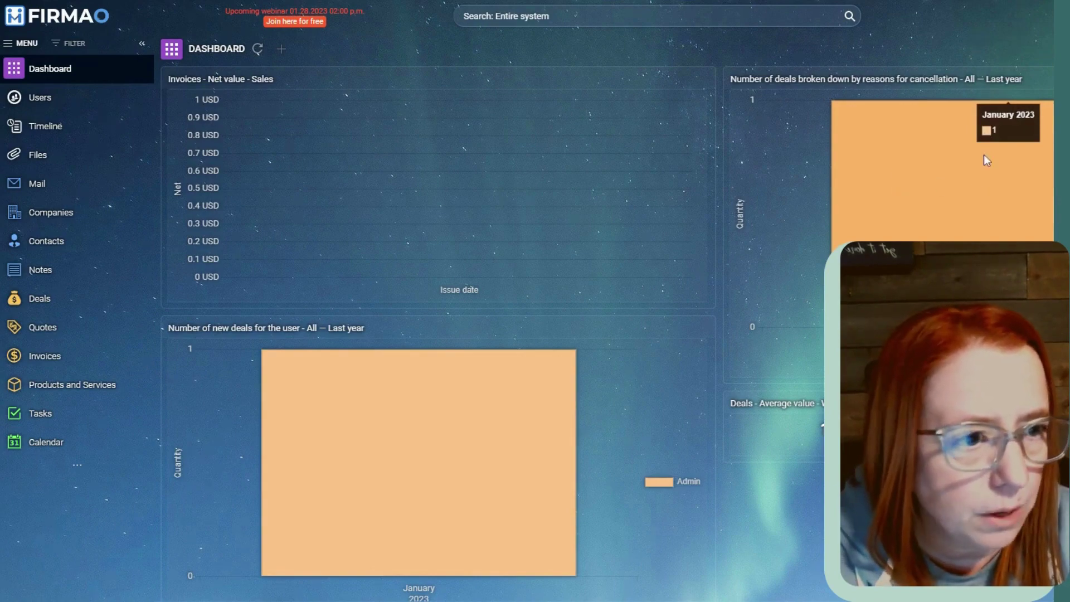
Open the cancellation-reasons chart in detail, then return to the dashboard via the FIRMAO logo
{"action": "left_click", "coordinate": [987, 130]}
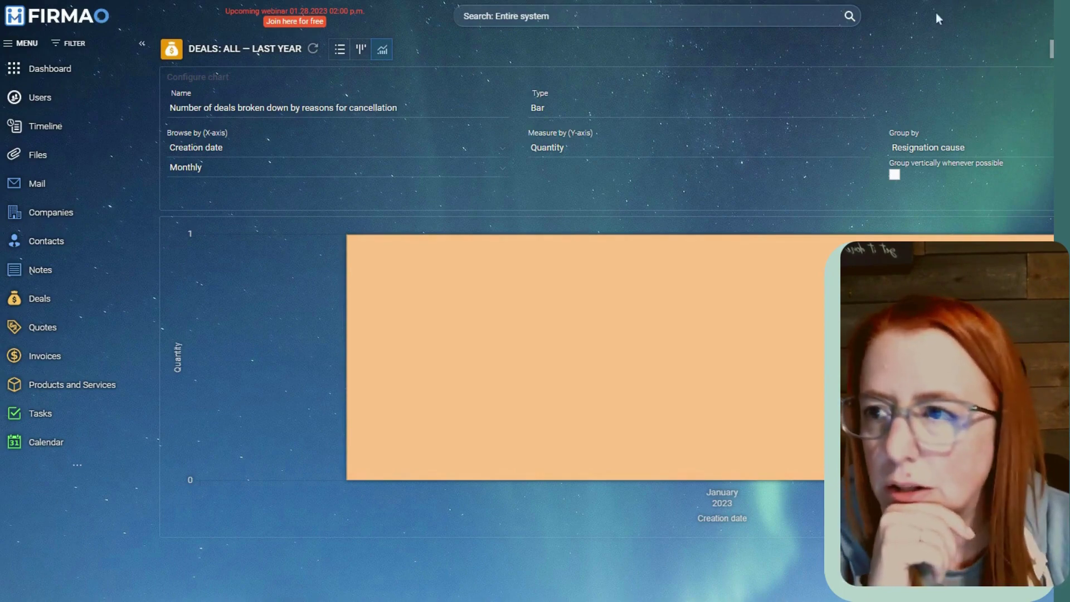
{"action": "left_click", "coordinate": [73, 6]}
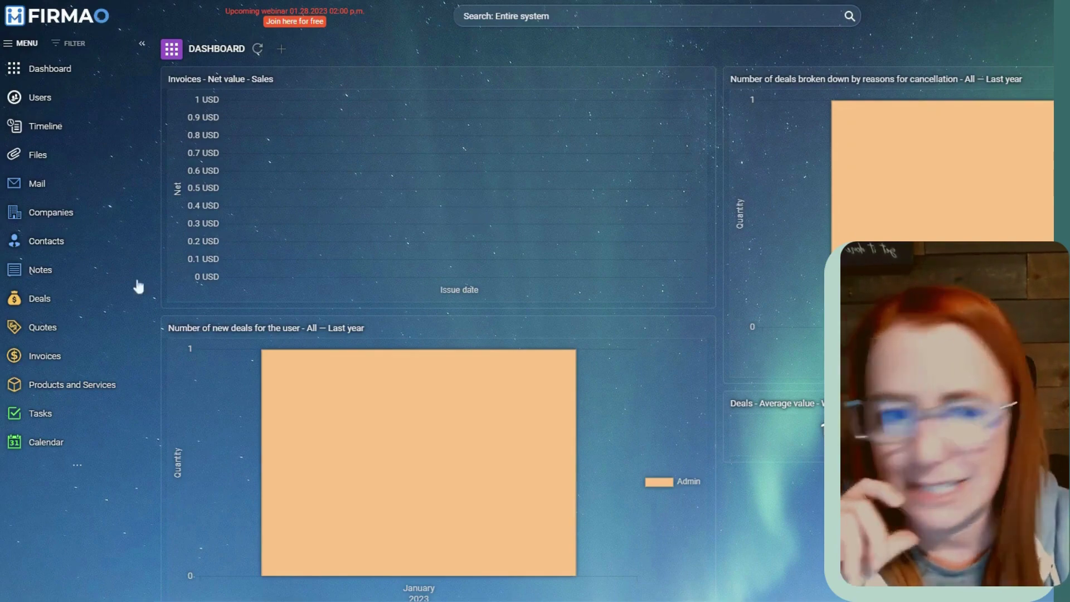
{"action": "mouse_move", "coordinate": [28, 330]}
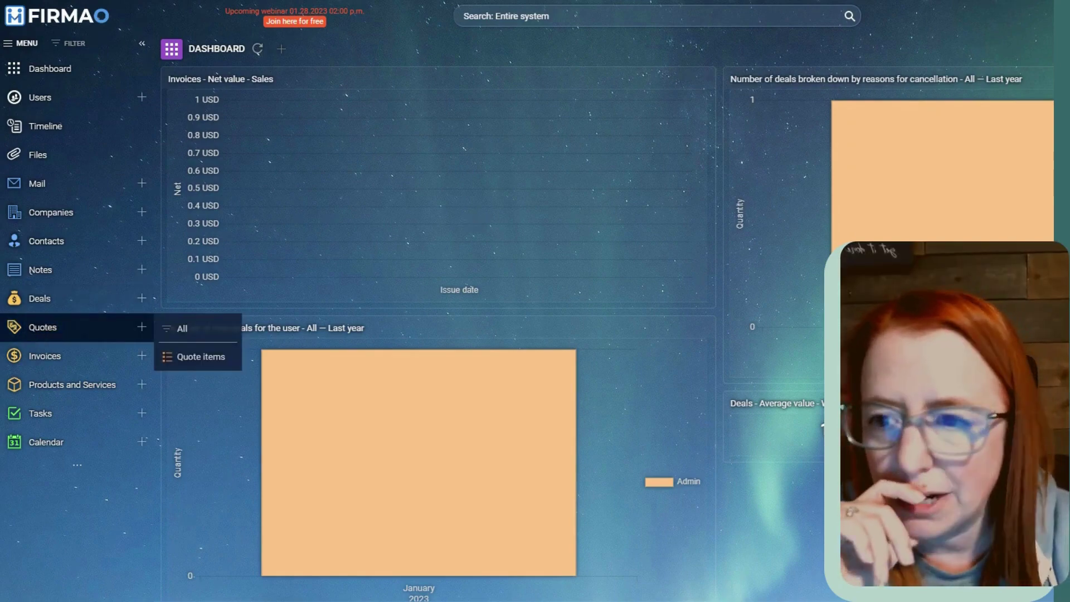
Open Hogwarts quote 001/01/2023/Q from the kanban view, confirm it has no invoices, and add a new document
{"action": "left_click", "coordinate": [63, 334]}
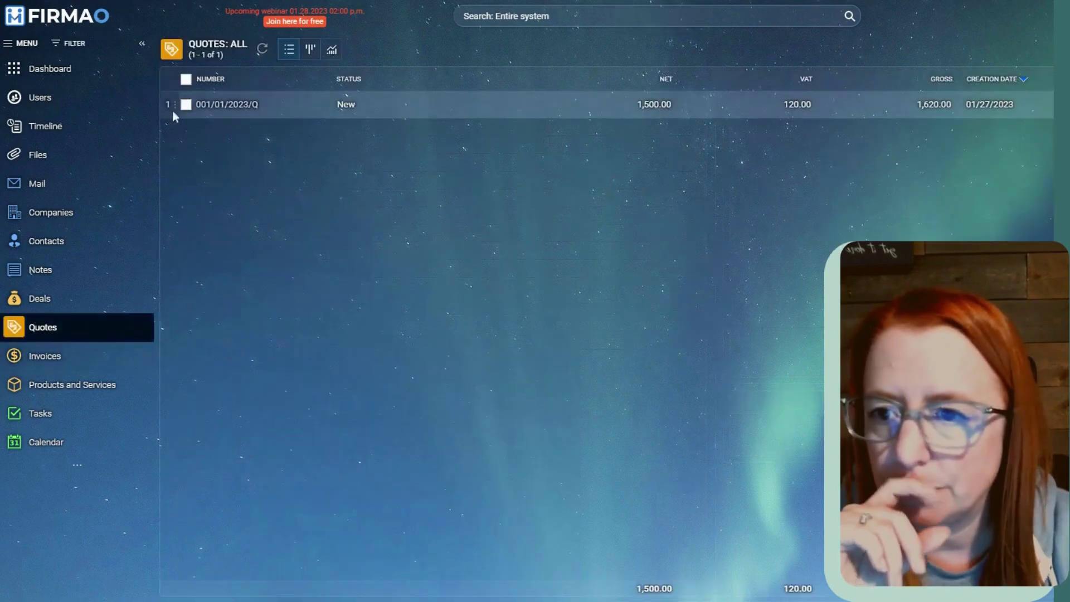
{"action": "left_click", "coordinate": [311, 49]}
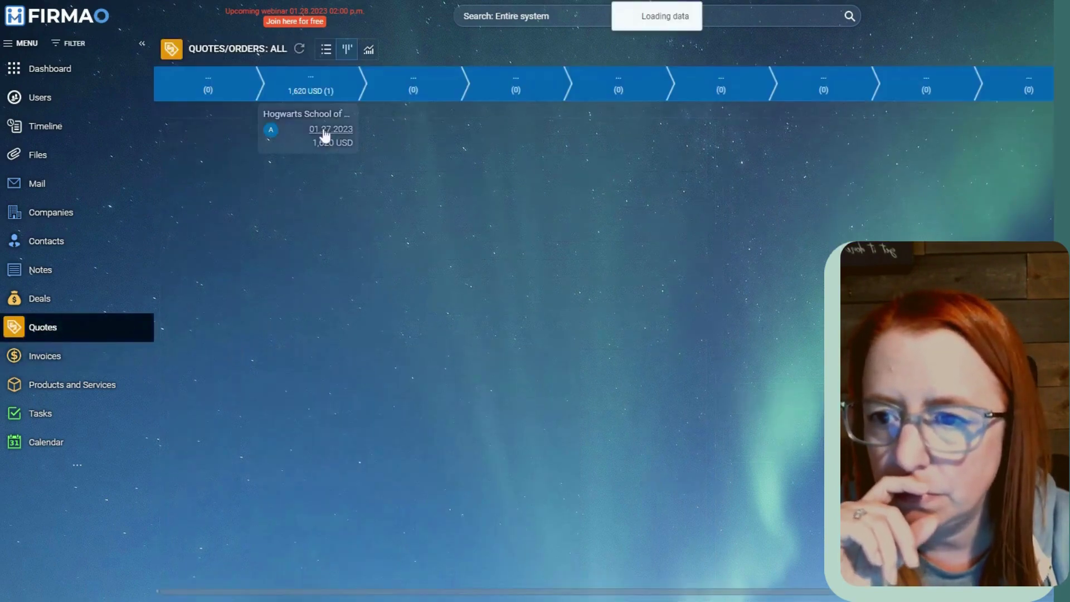
{"action": "left_click", "coordinate": [292, 144]}
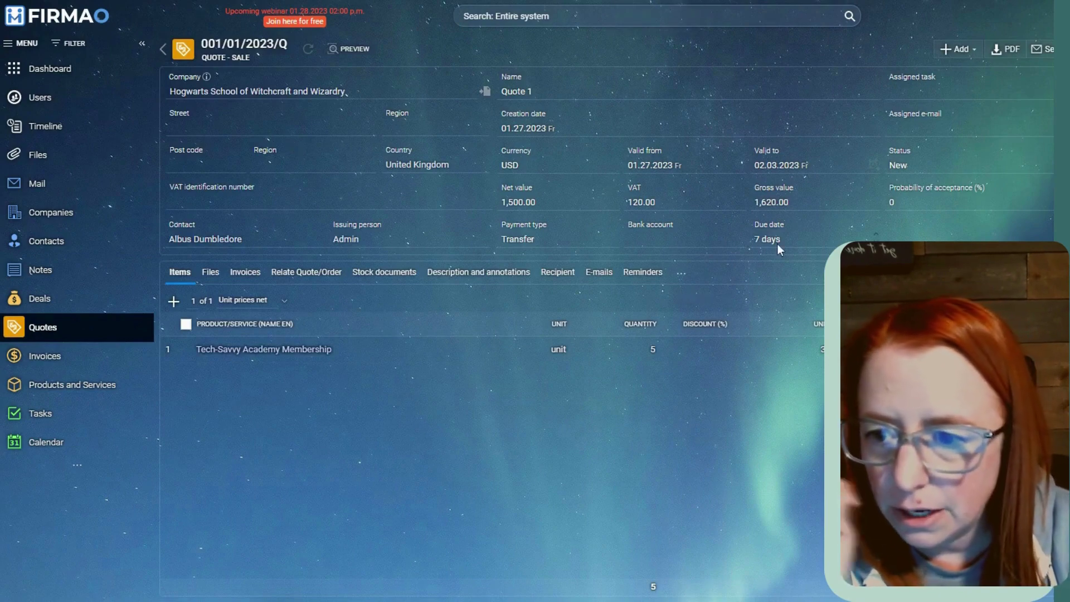
{"action": "left_click", "coordinate": [234, 273]}
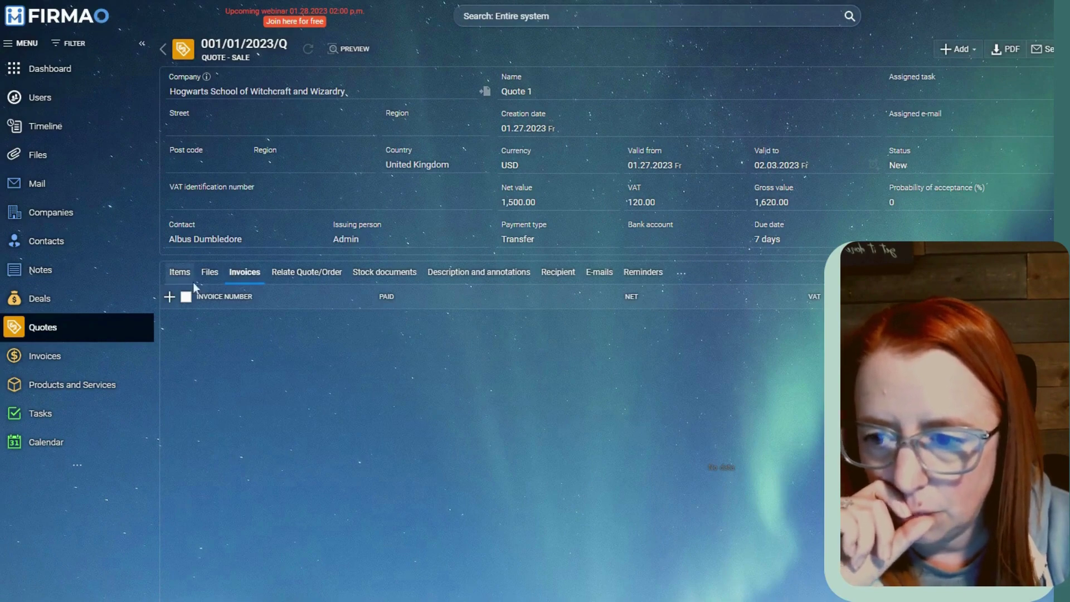
{"action": "left_click", "coordinate": [183, 274]}
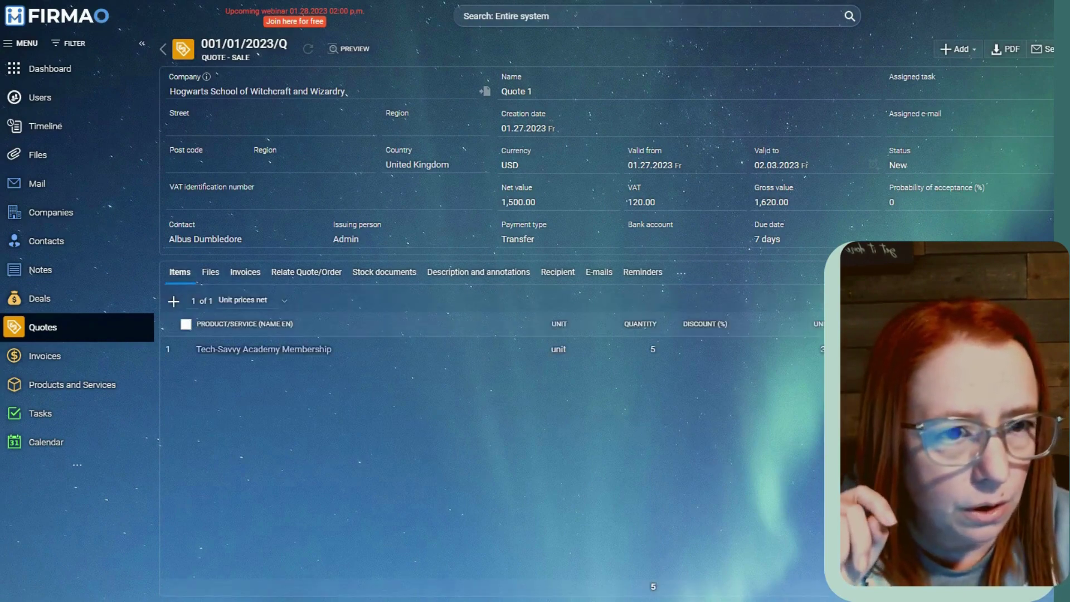
{"action": "left_click", "coordinate": [966, 56]}
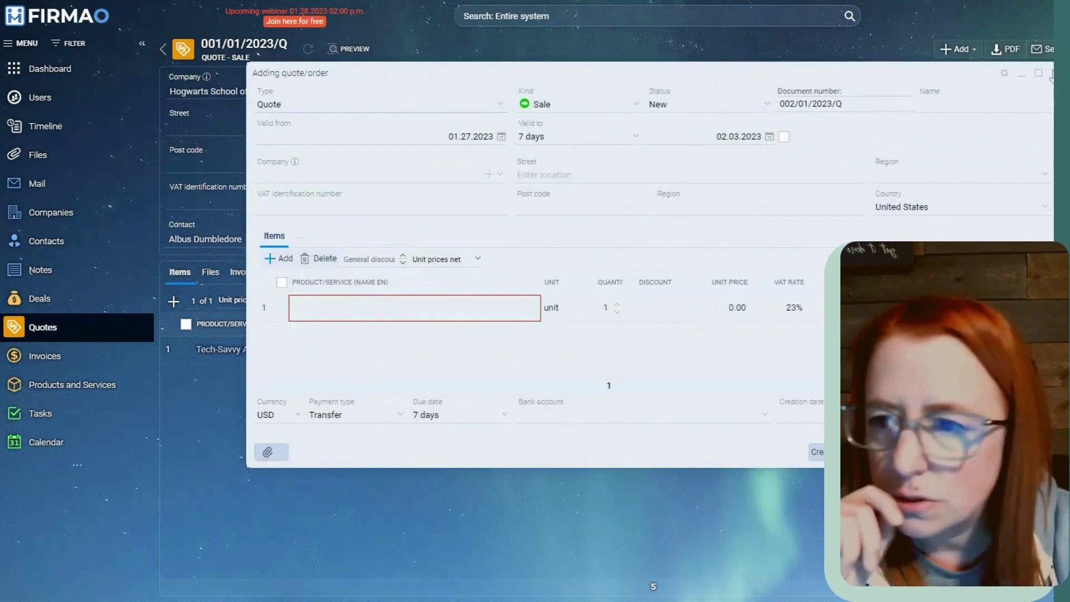
Close the blank new quote form without saving
{"action": "key", "text": "Escape"}
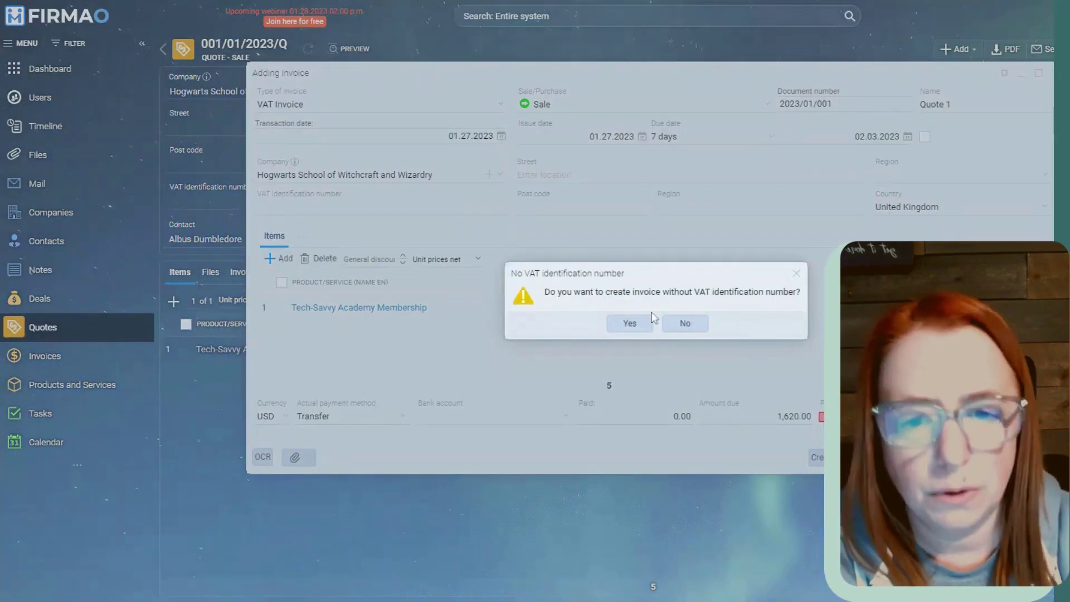
Create invoice 2023/01/001 without a VAT ID and preview its 1,620.00 USD PDF
{"action": "left_click", "coordinate": [627, 325]}
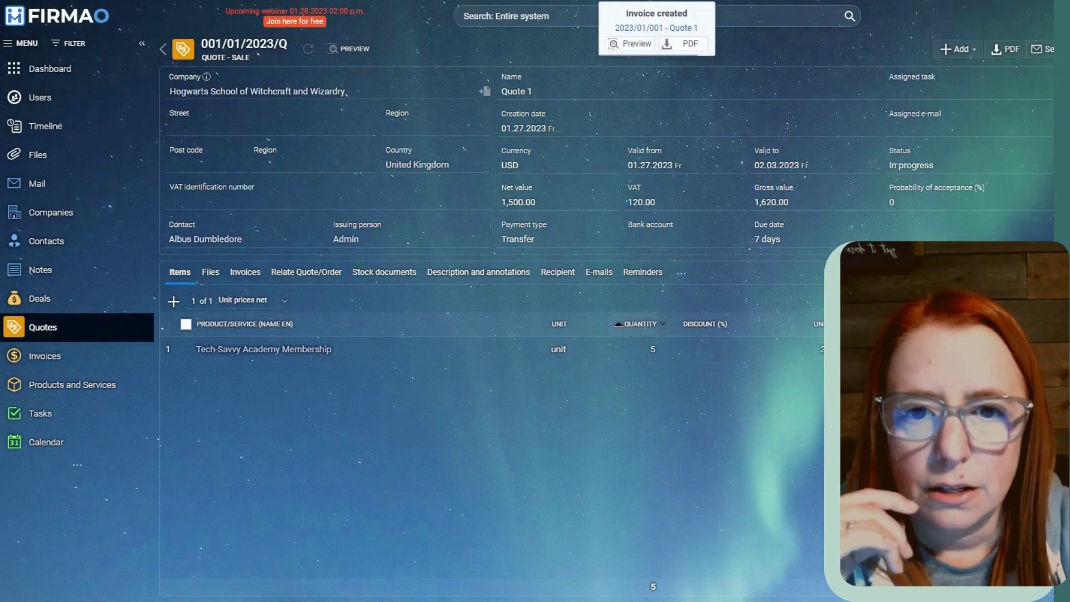
{"action": "left_click", "coordinate": [619, 44]}
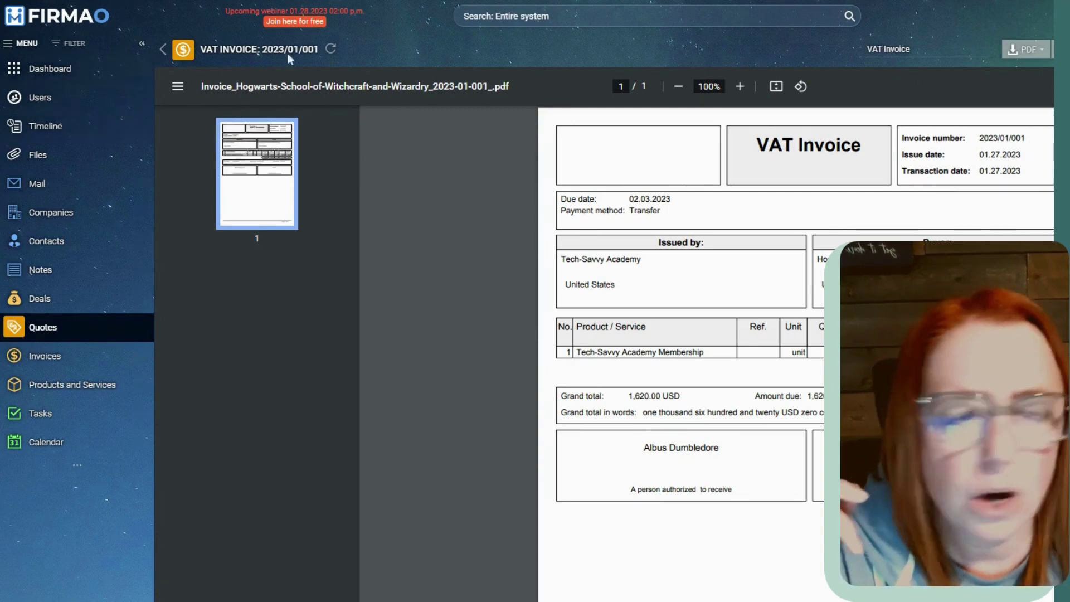
Check invoice 2023/01/001 in All Invoices and the dashboard sales chart, then view quotes by stage
{"action": "left_click", "coordinate": [164, 50]}
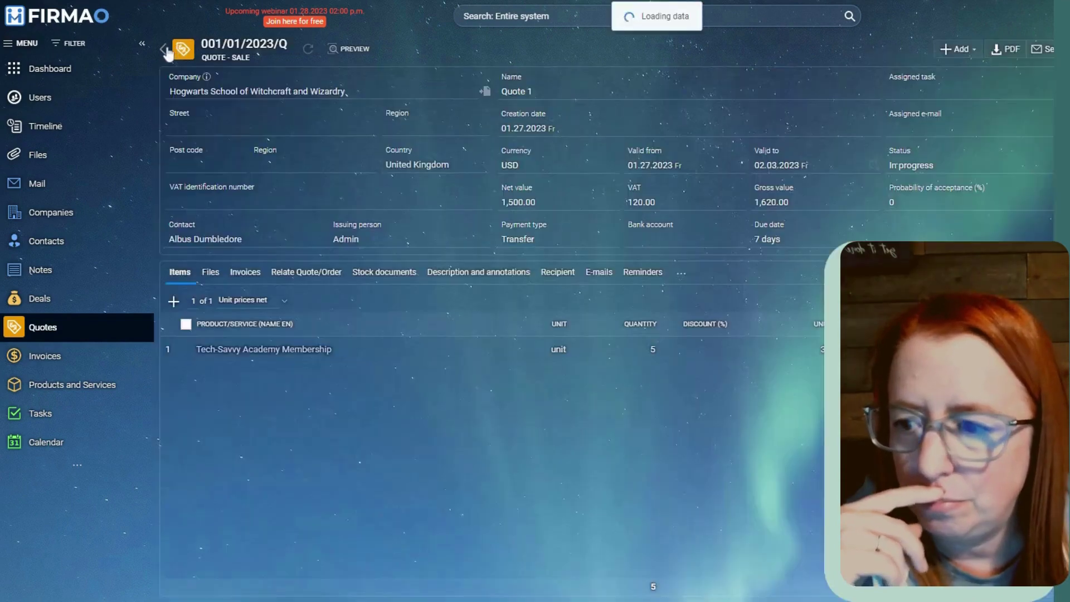
{"action": "left_click", "coordinate": [54, 357]}
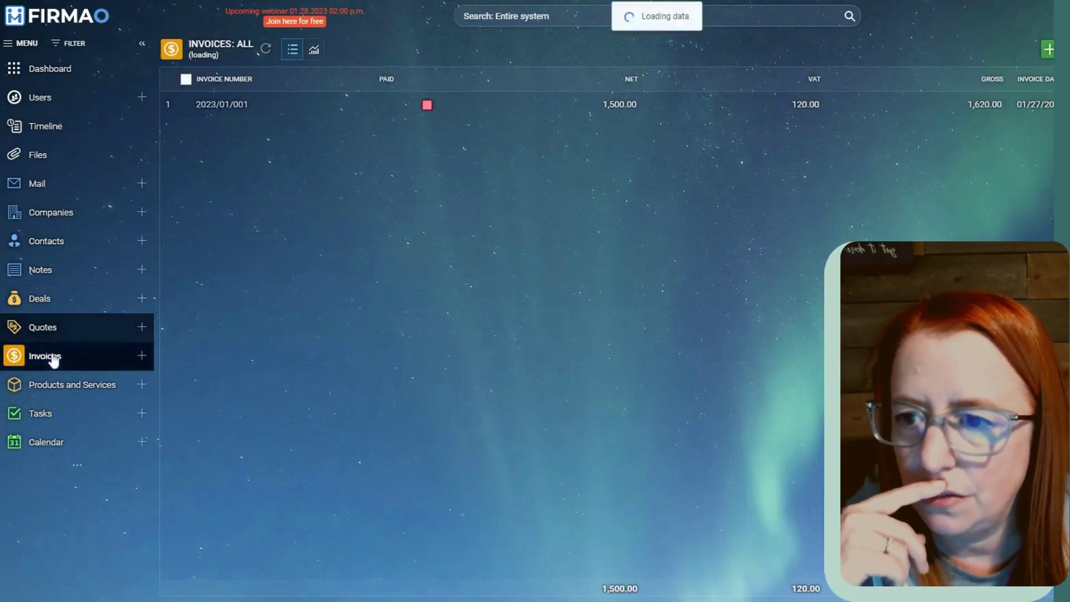
{"action": "left_click", "coordinate": [23, 70]}
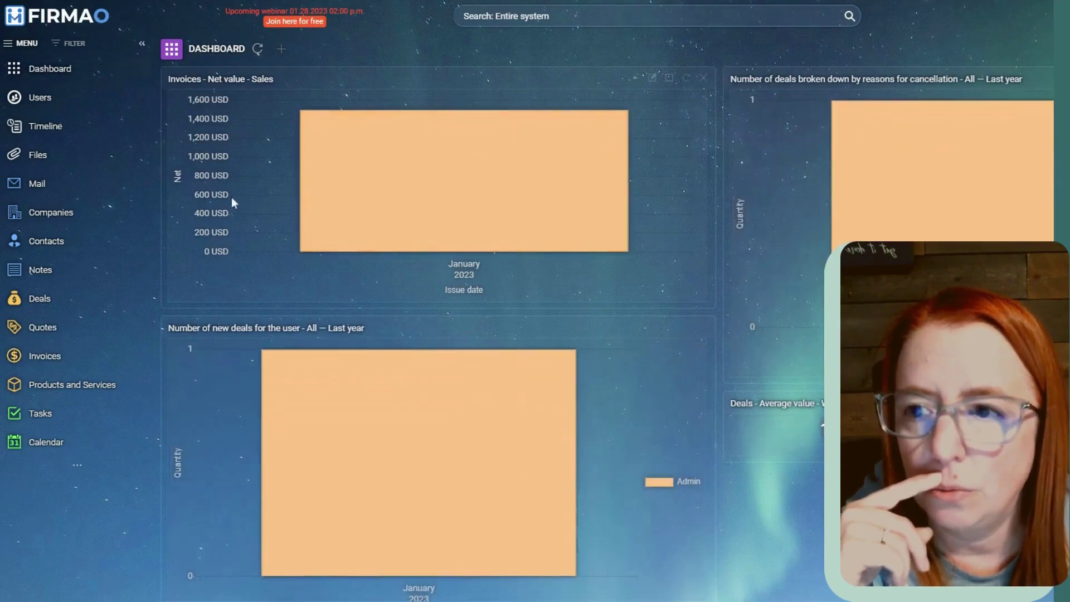
{"action": "mouse_move", "coordinate": [423, 237]}
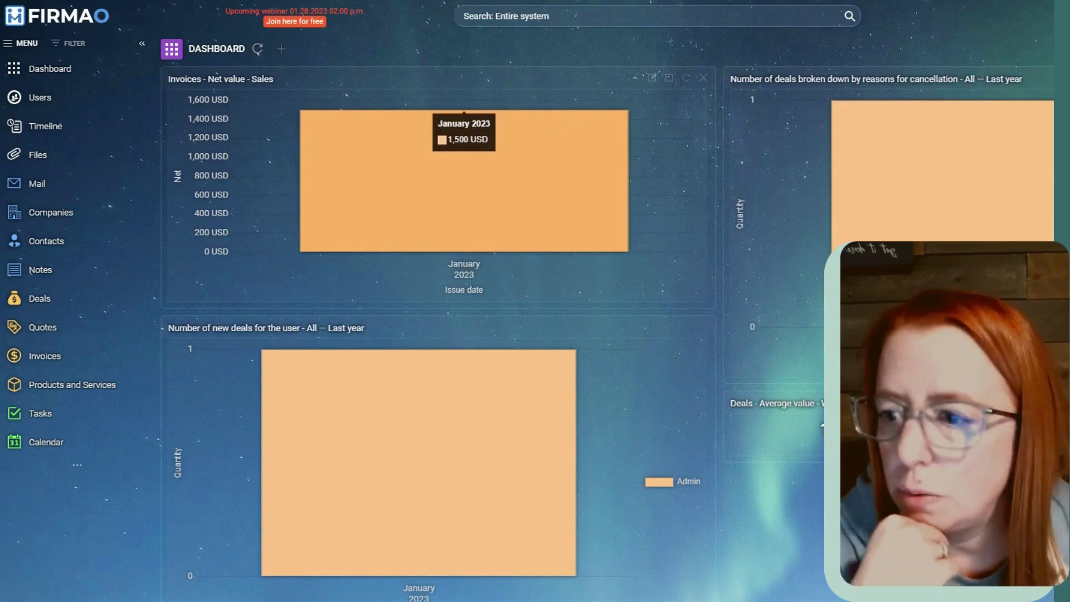
{"action": "left_click", "coordinate": [65, 325]}
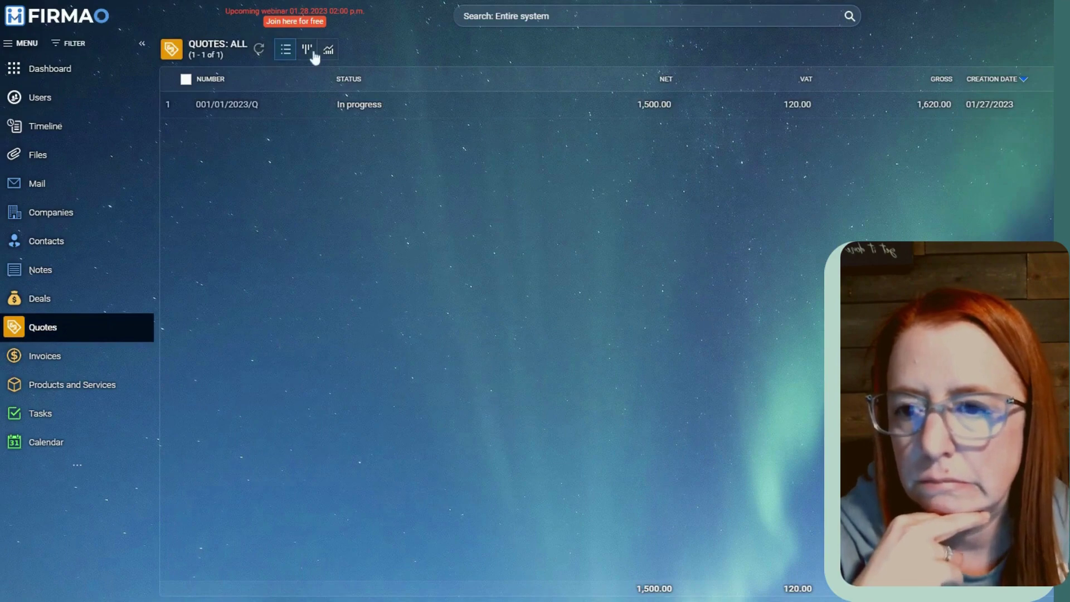
{"action": "left_click", "coordinate": [308, 50]}
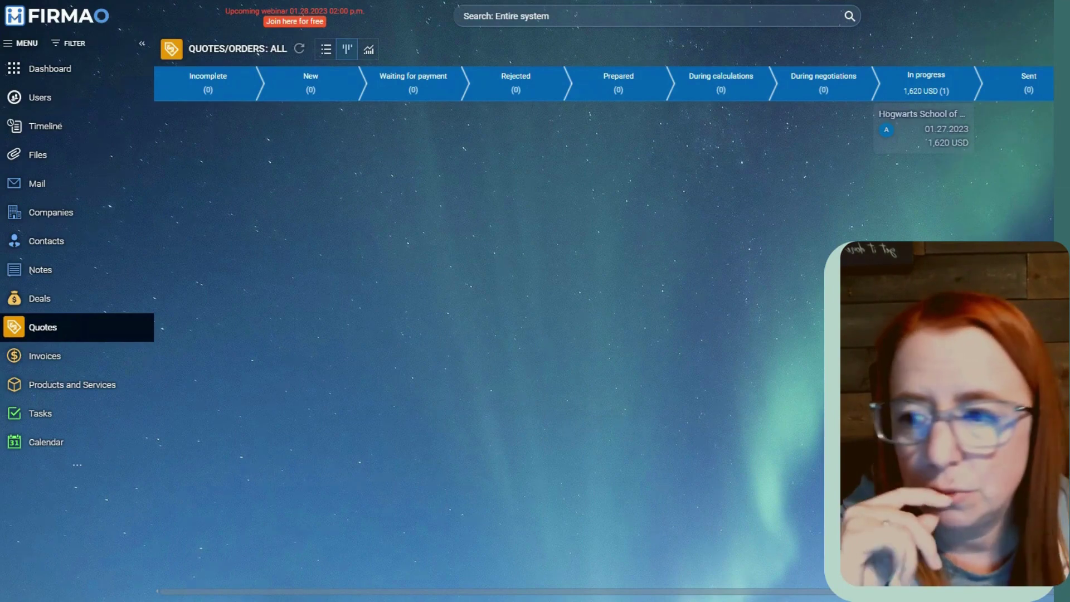
In the deals pipeline, drag the Membership for Professors deal card onto the Won bar
{"action": "left_click", "coordinate": [52, 298]}
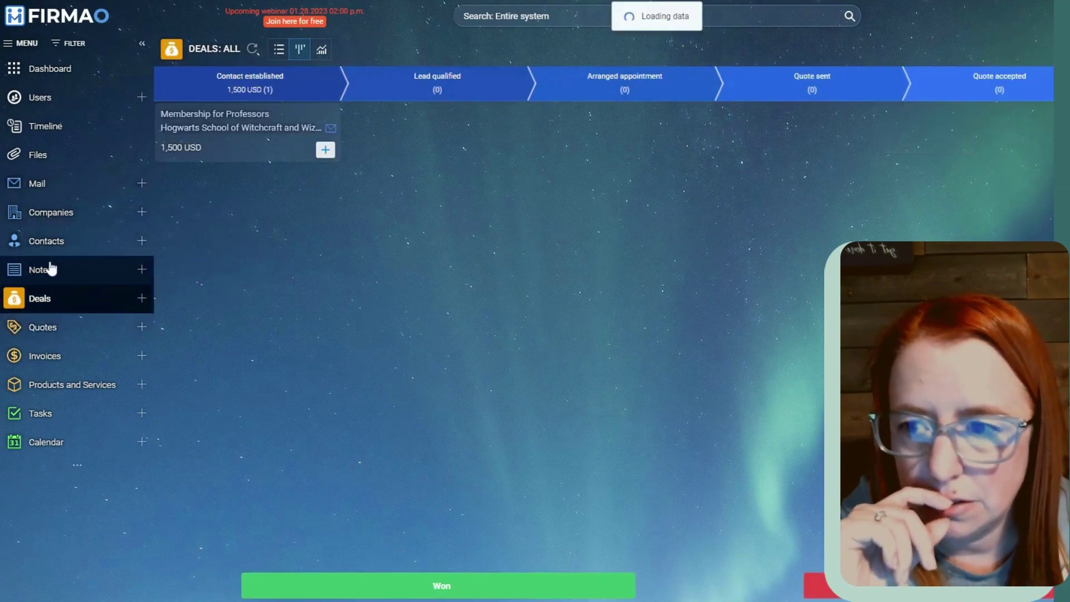
{"action": "mouse_move", "coordinate": [51, 268]}
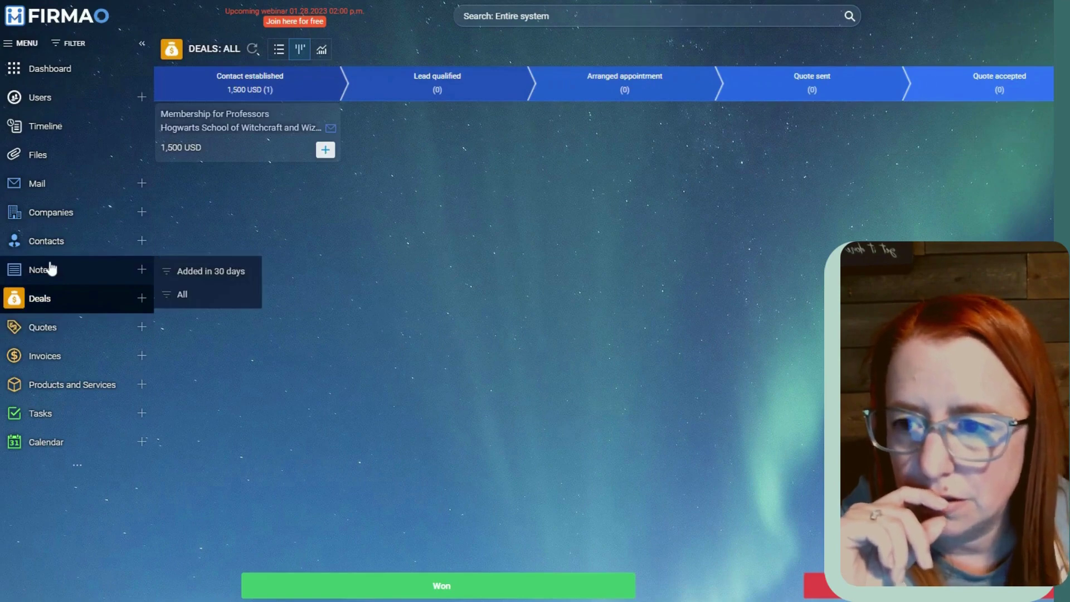
{"action": "left_click", "coordinate": [237, 150]}
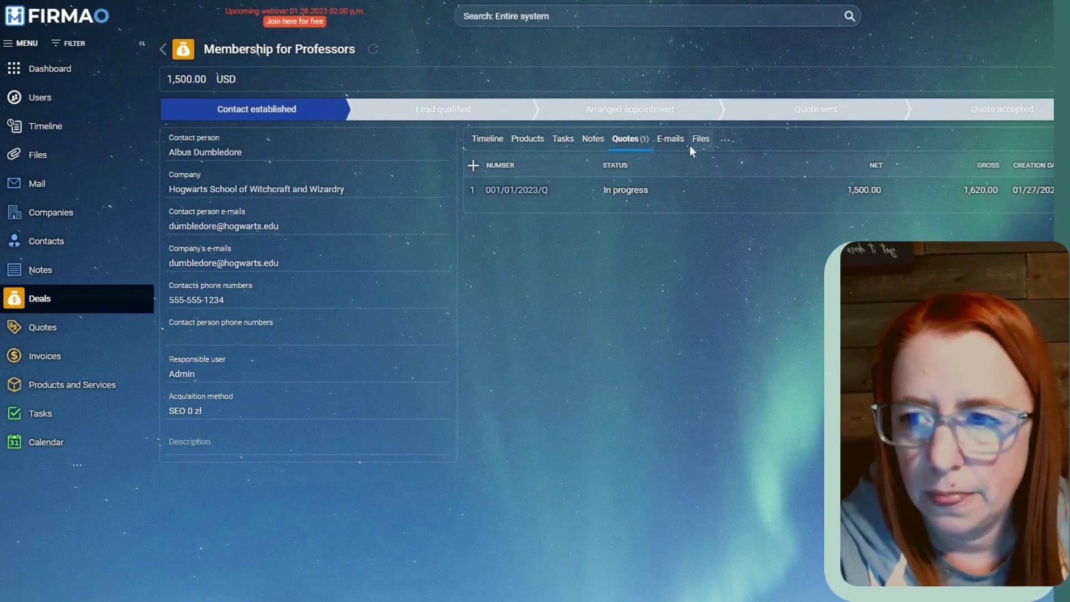
{"action": "left_click", "coordinate": [158, 52]}
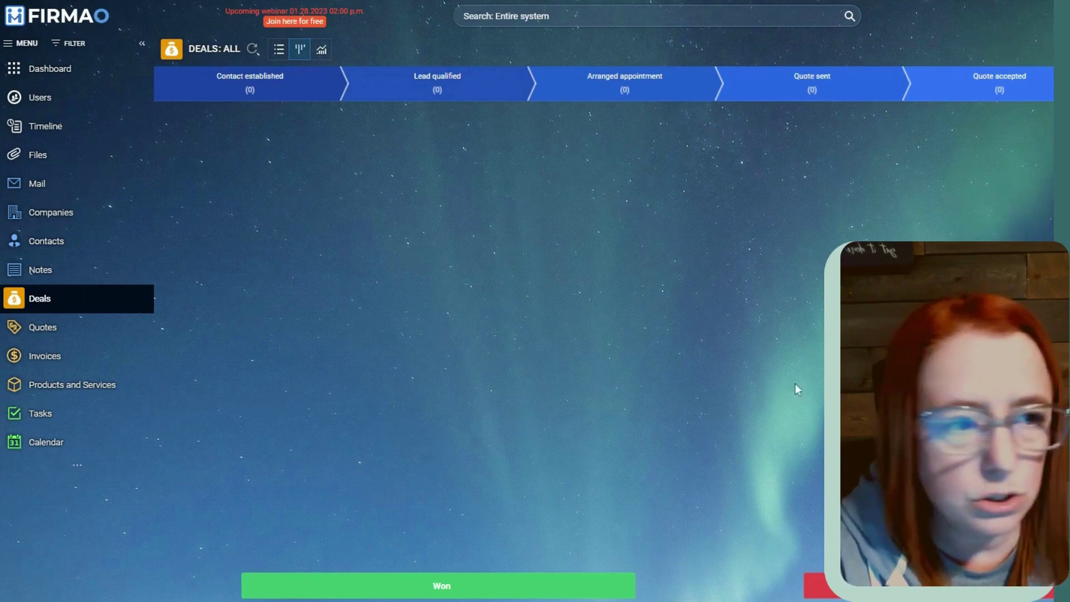
{"action": "left_click_drag", "start_coordinate": [948, 585], "coordinate": [598, 579]}
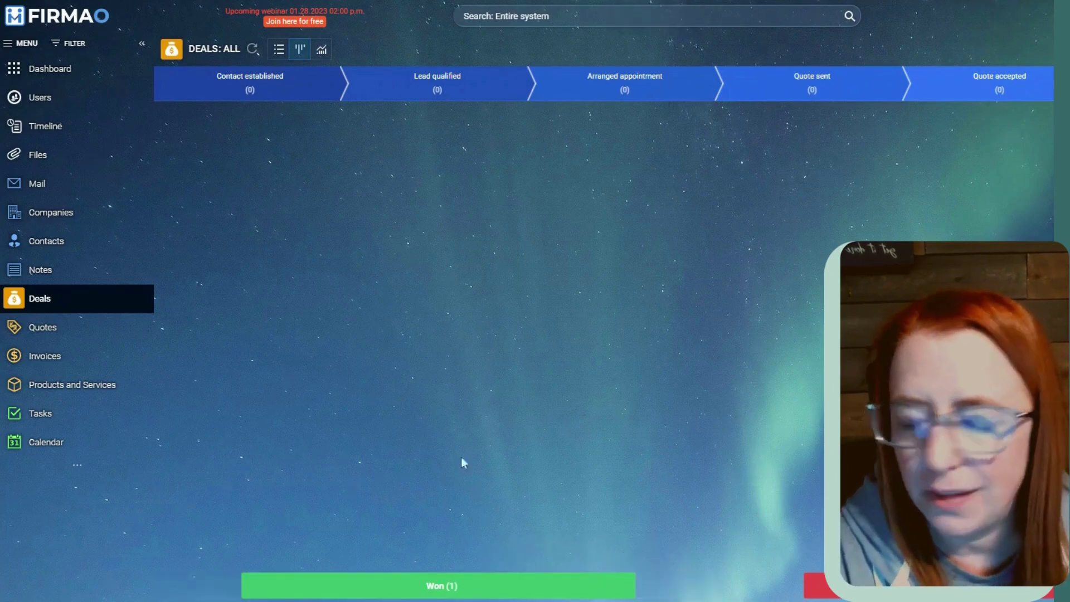
Set quote 001/01/2023/Q's status to Executed
{"action": "left_click", "coordinate": [43, 328]}
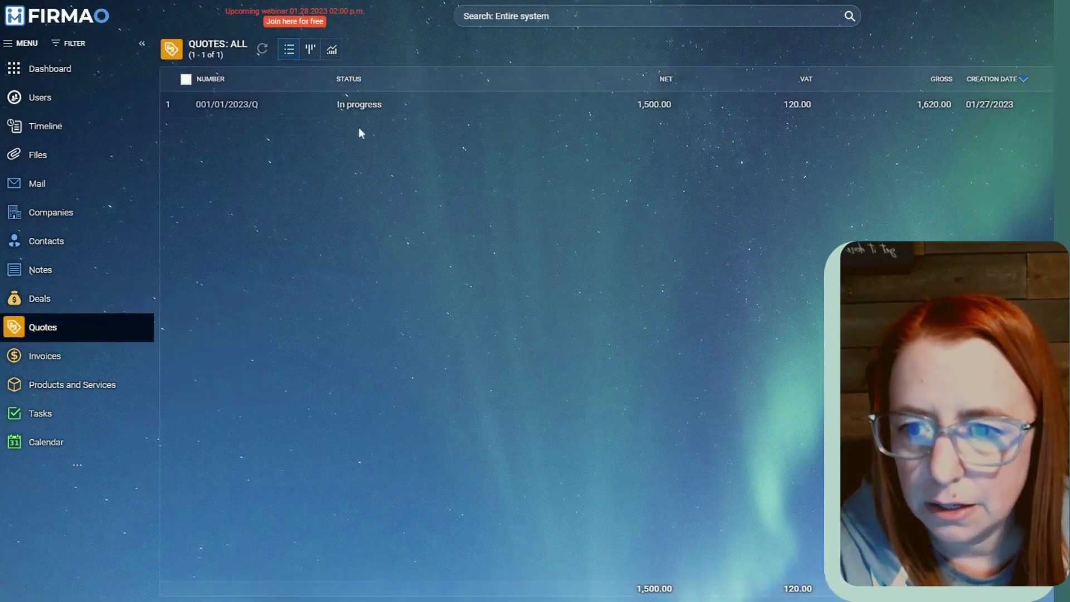
{"action": "left_click", "coordinate": [372, 101]}
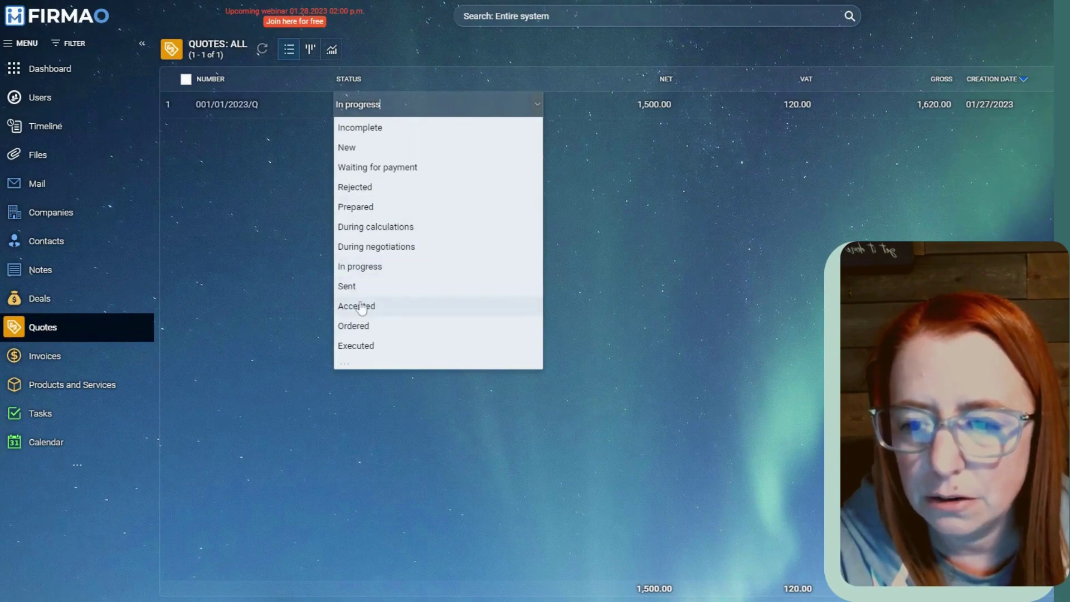
{"action": "left_click", "coordinate": [356, 346]}
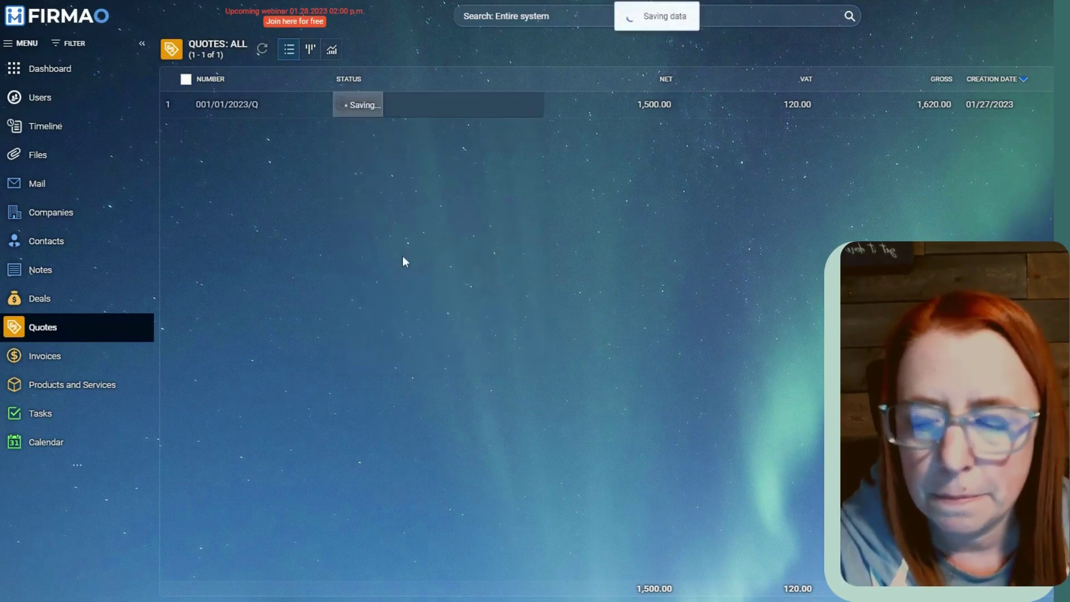
Mark invoice 2023/01/001 as paid in the invoices list
{"action": "mouse_move", "coordinate": [105, 365]}
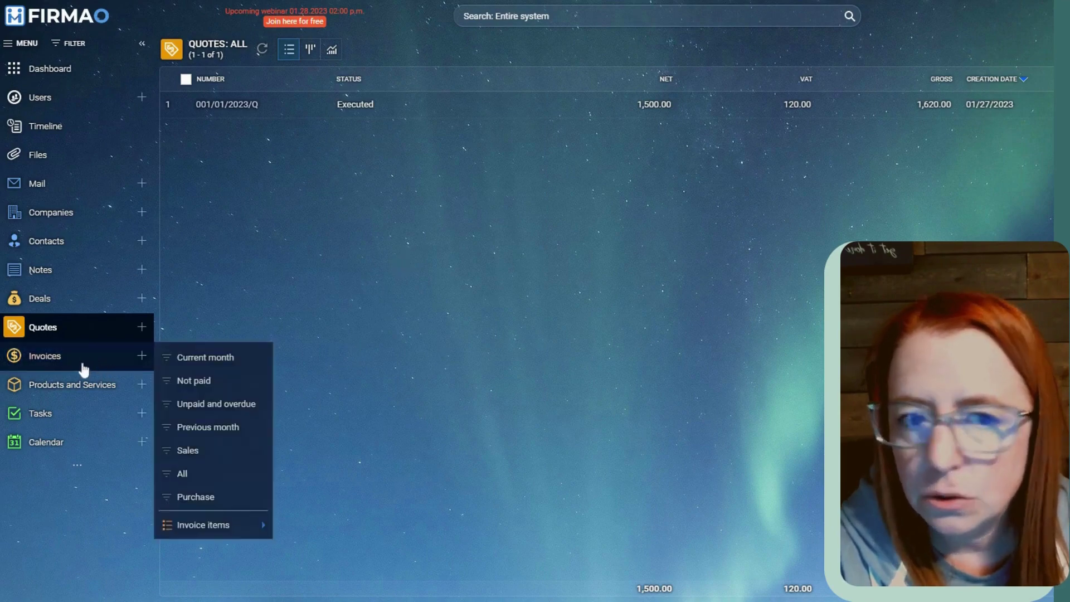
{"action": "left_click", "coordinate": [83, 368]}
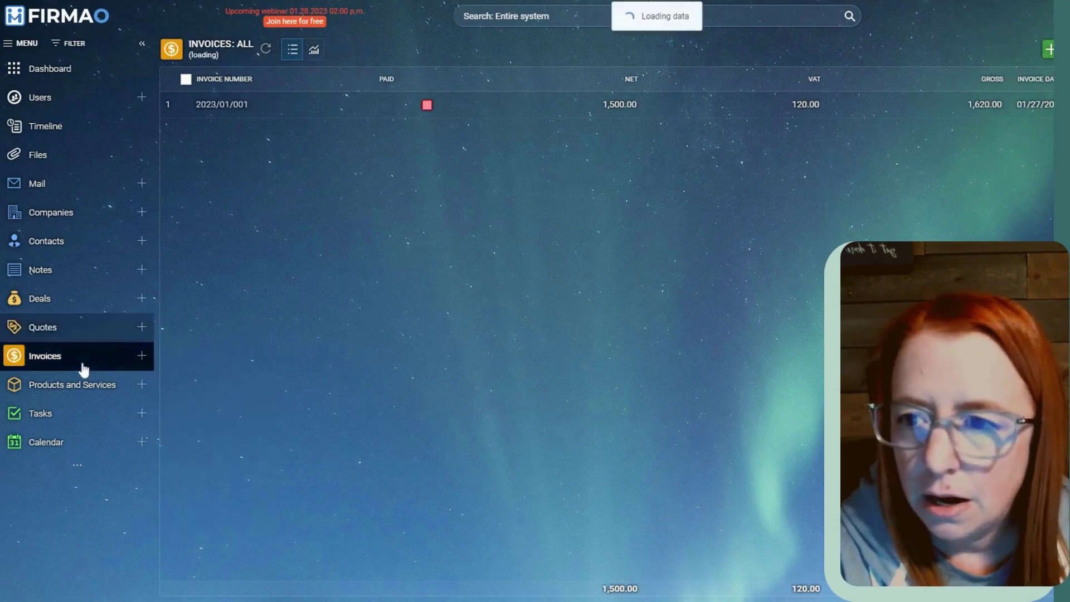
{"action": "left_click", "coordinate": [427, 105]}
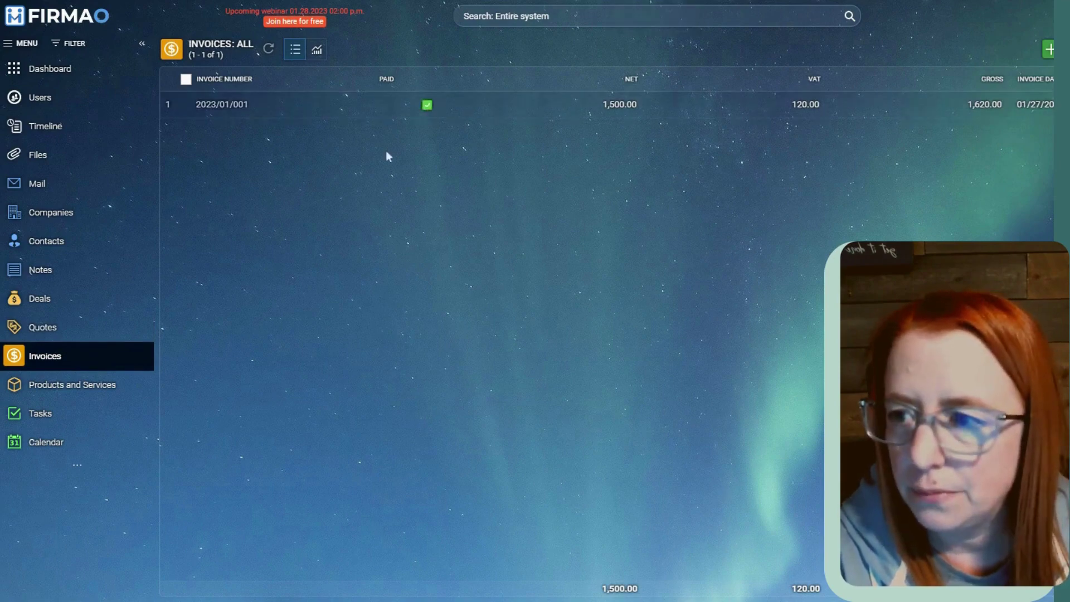
Start a new task named 'Follow Up' from the open tasks list
{"action": "left_click", "coordinate": [43, 72]}
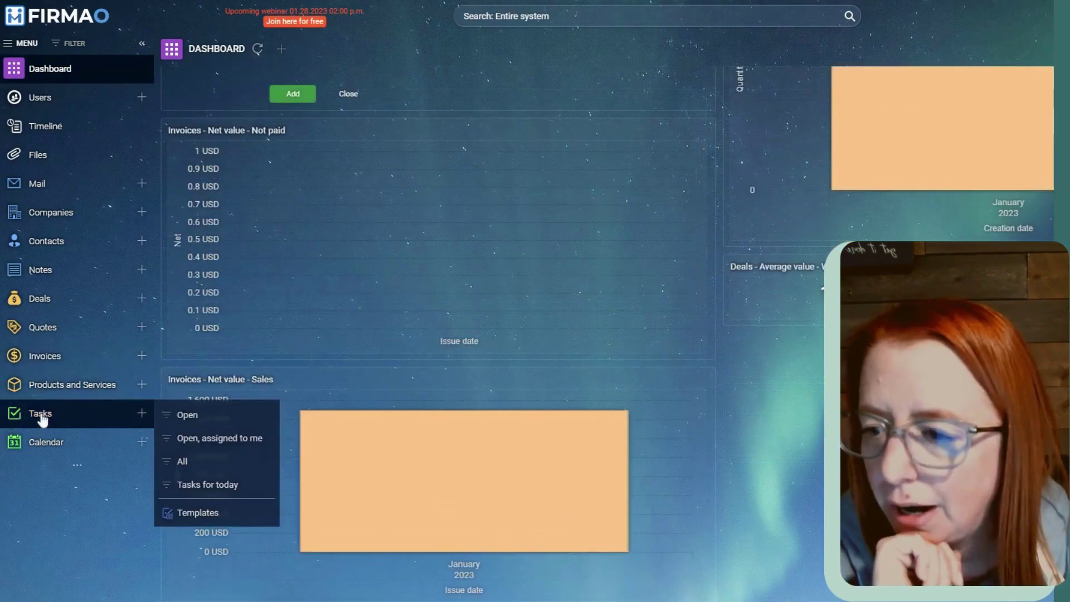
{"action": "left_click", "coordinate": [41, 418]}
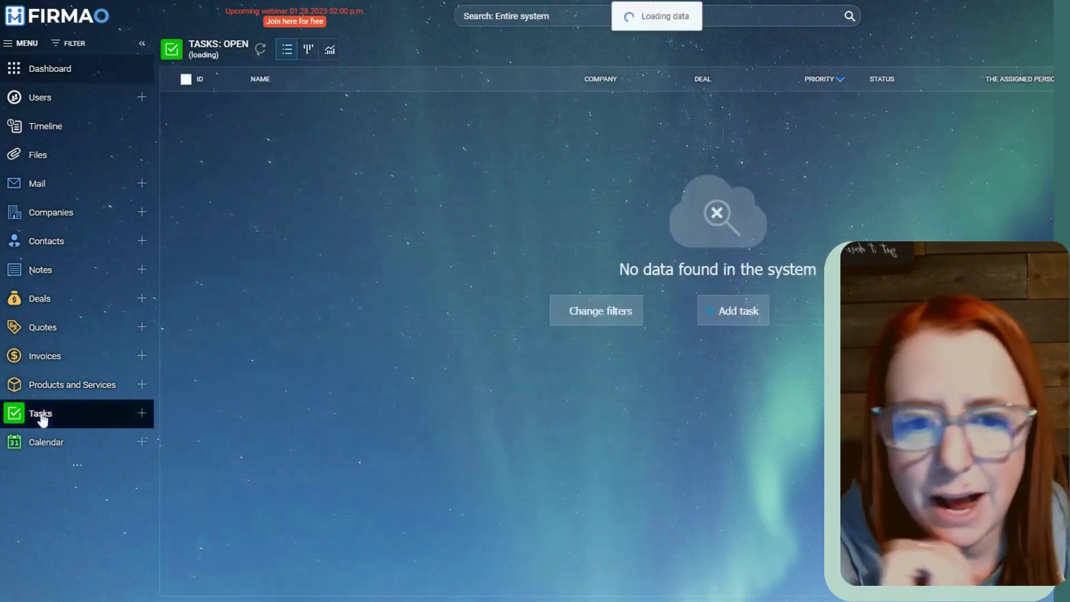
{"action": "left_click", "coordinate": [734, 329]}
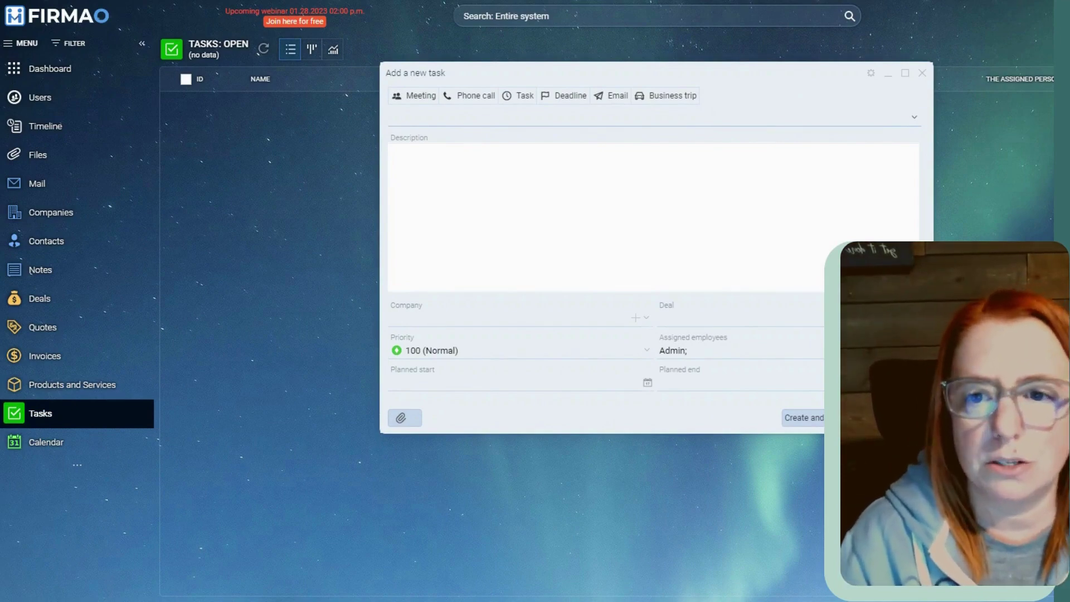
{"action": "key", "text": "Down"}
{"action": "type", "text": "Follow Up"}
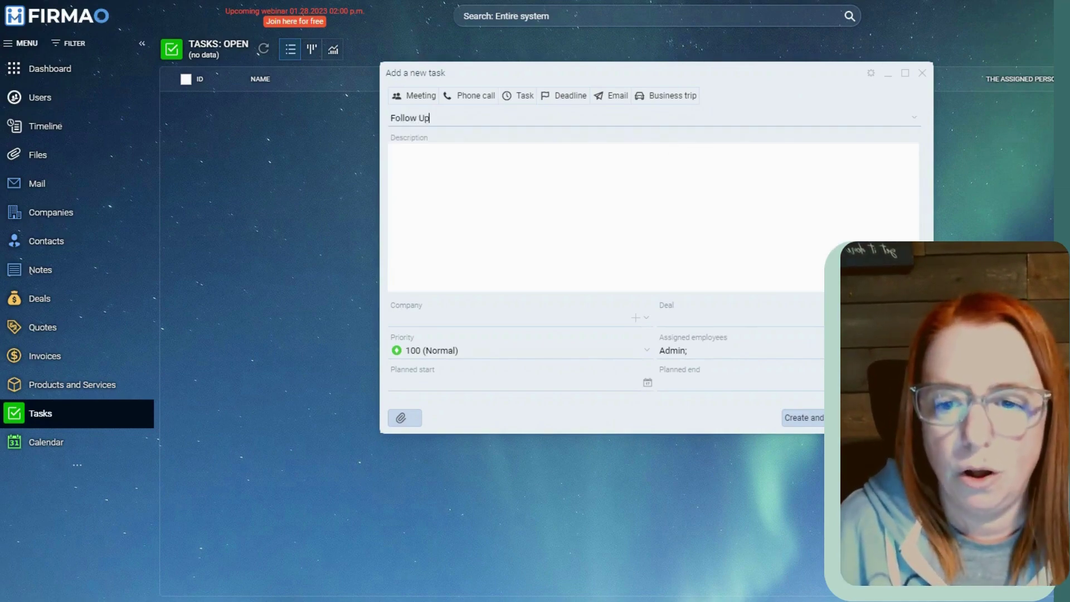
Link the task to Hogwarts School of Witchcraft and Wizardry's Membership for Professors deal, priority Normal
{"action": "left_click", "coordinate": [636, 317]}
{"action": "left_click", "coordinate": [472, 350]}
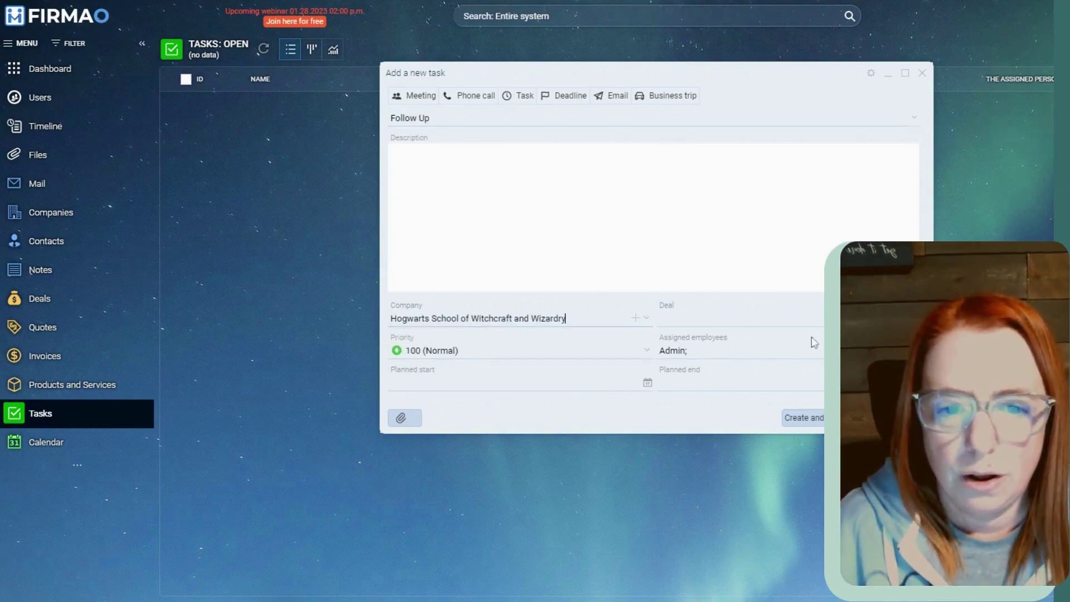
{"action": "left_click", "coordinate": [796, 334]}
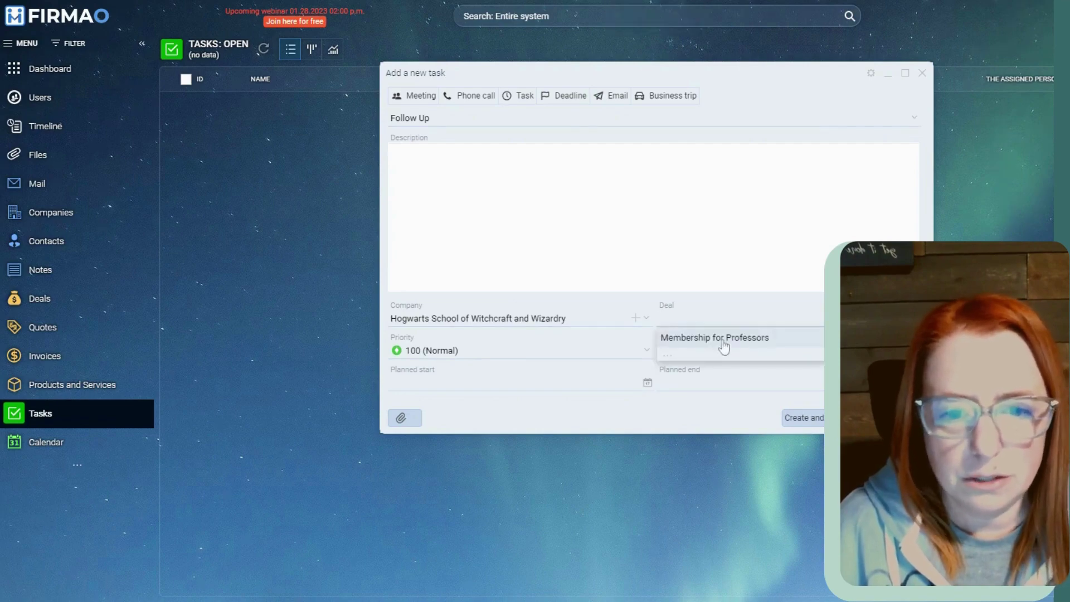
{"action": "left_click", "coordinate": [724, 340]}
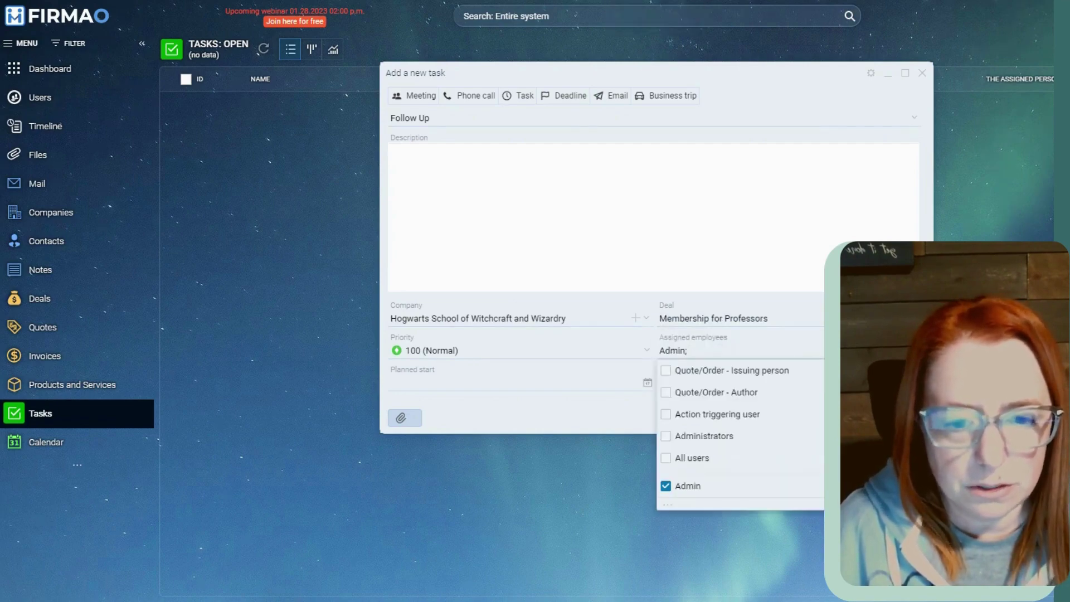
{"action": "left_click", "coordinate": [589, 416]}
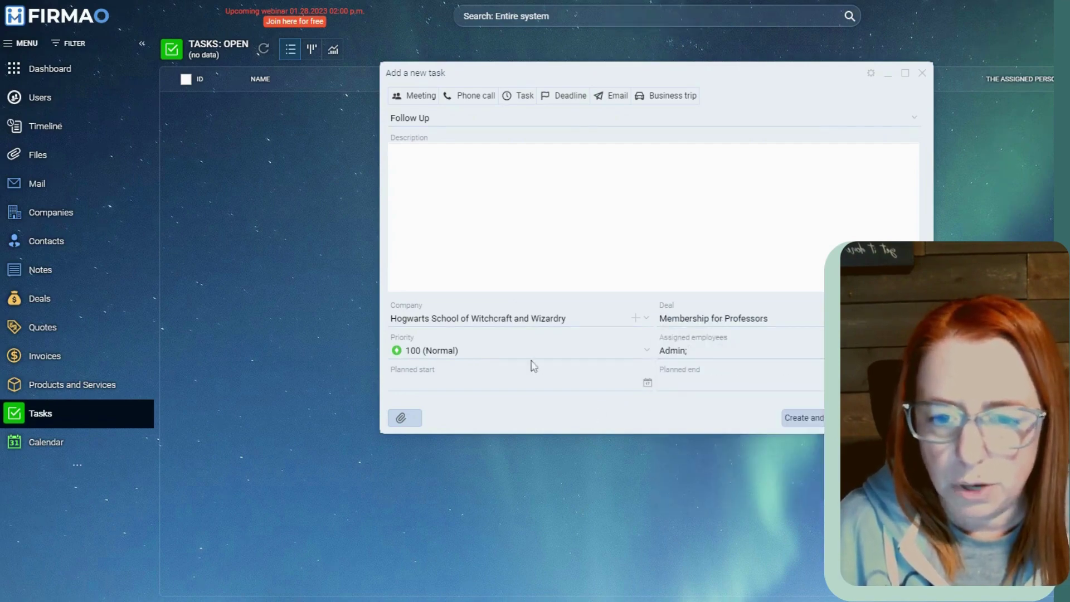
{"action": "left_click", "coordinate": [424, 350]}
{"action": "left_click", "coordinate": [651, 406]}
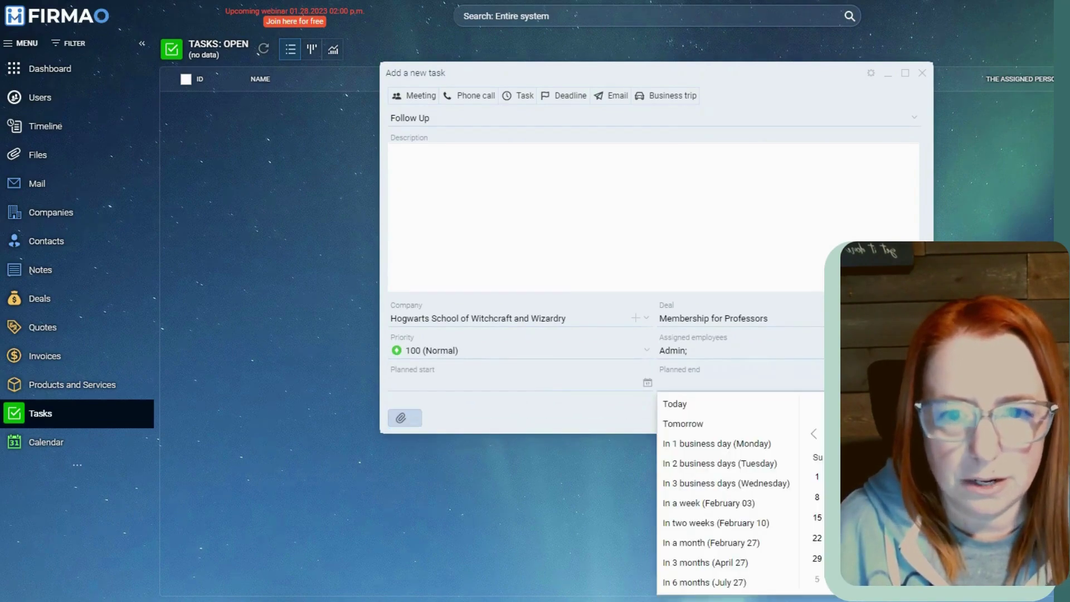
Schedule it 01.27.2023–01.30.2023 as a phone call, save, and find it in next week's calendar
{"action": "left_click", "coordinate": [624, 412]}
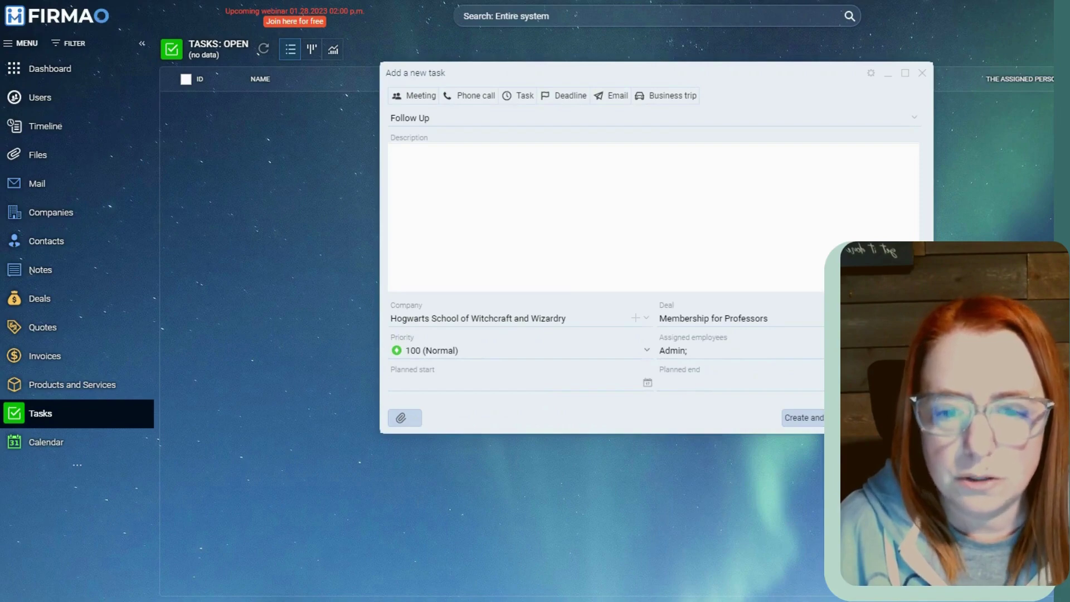
{"action": "left_click", "coordinate": [647, 383]}
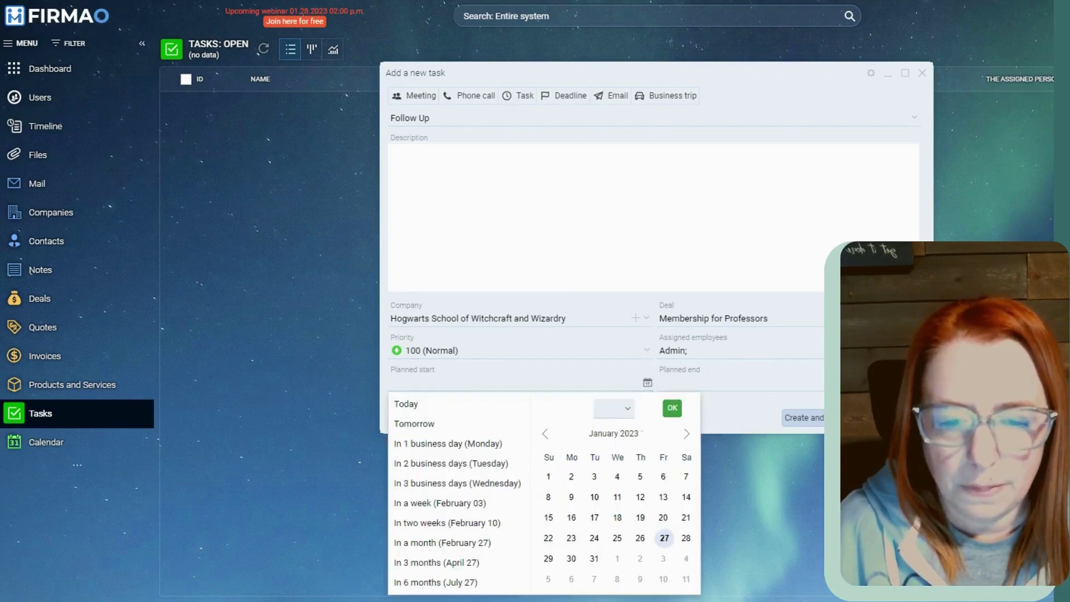
{"action": "left_click", "coordinate": [664, 539]}
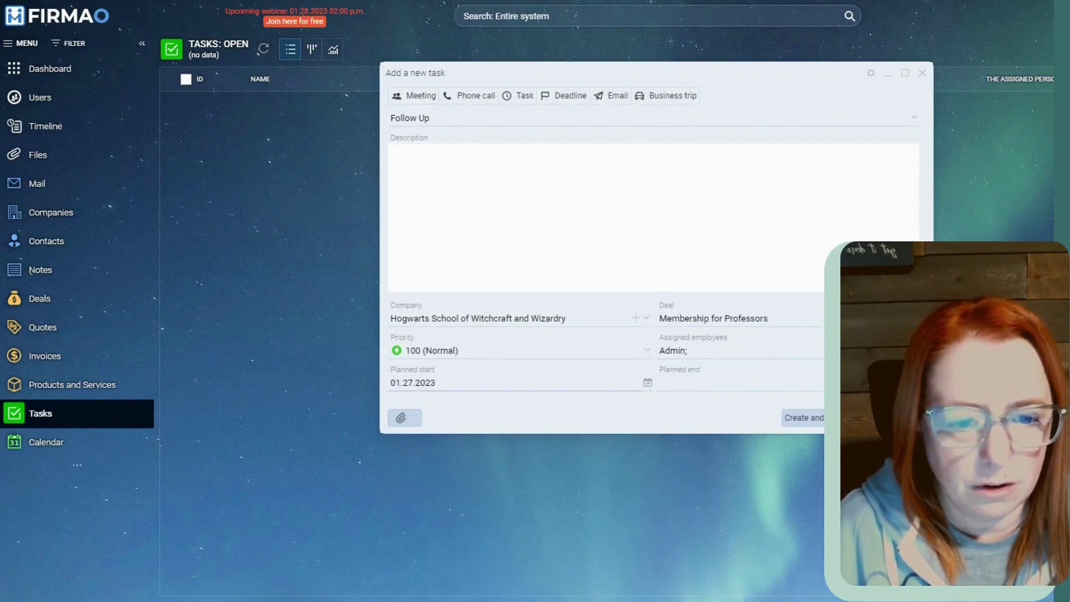
{"action": "left_click", "coordinate": [725, 382]}
{"action": "left_click", "coordinate": [717, 444]}
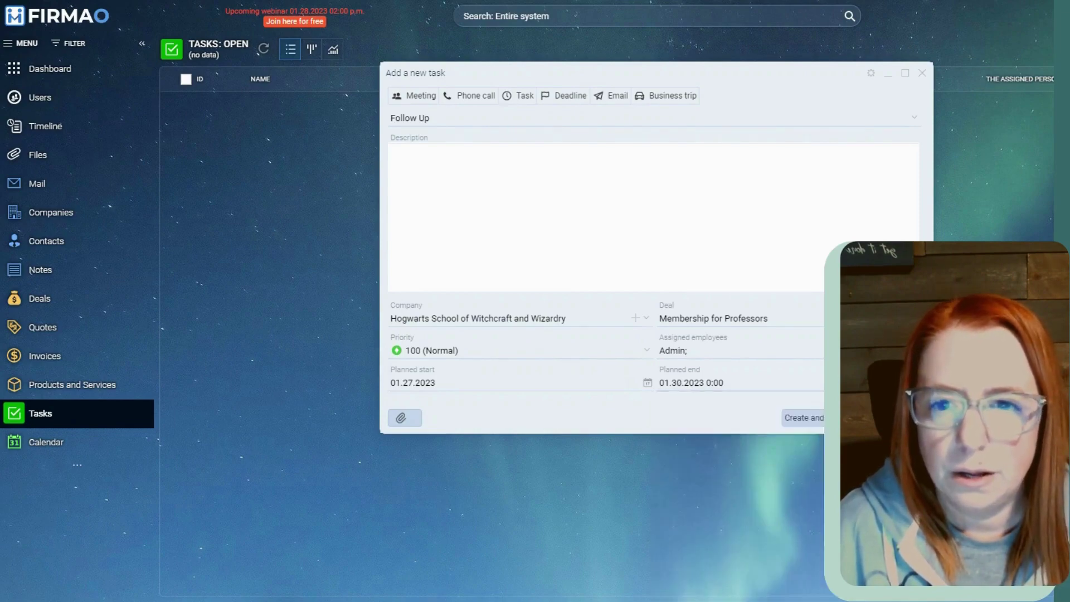
{"action": "left_click", "coordinate": [474, 101]}
{"action": "left_click", "coordinate": [842, 418]}
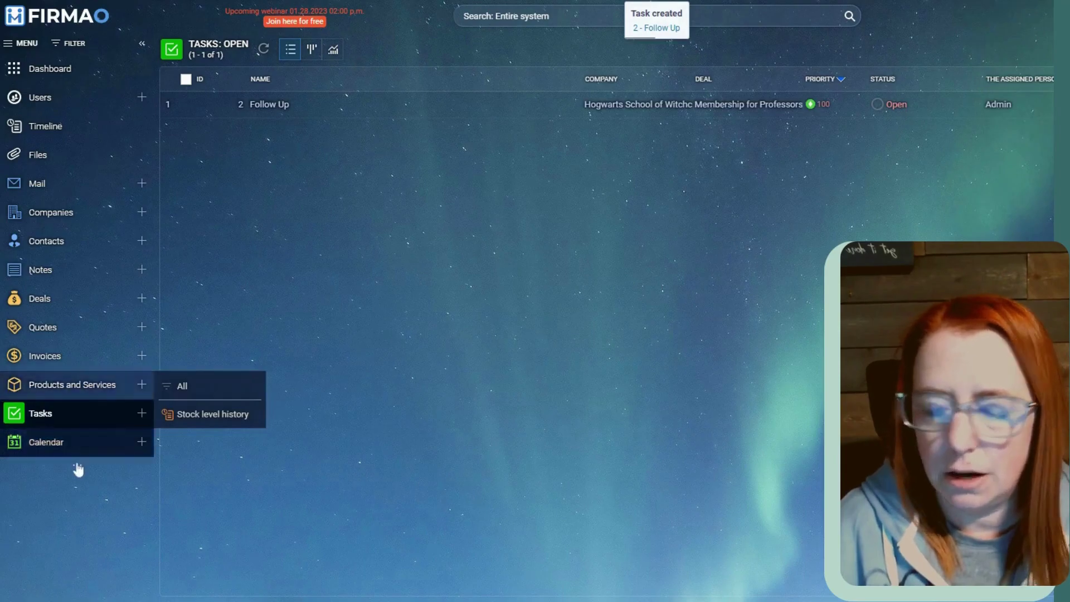
{"action": "left_click", "coordinate": [75, 446]}
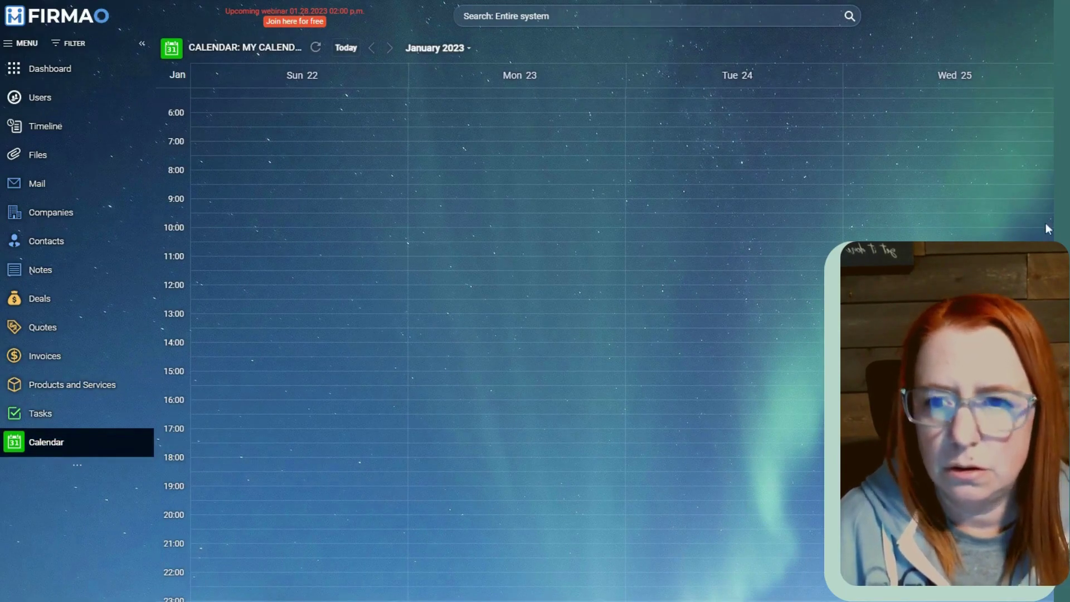
{"action": "left_click", "coordinate": [389, 51]}
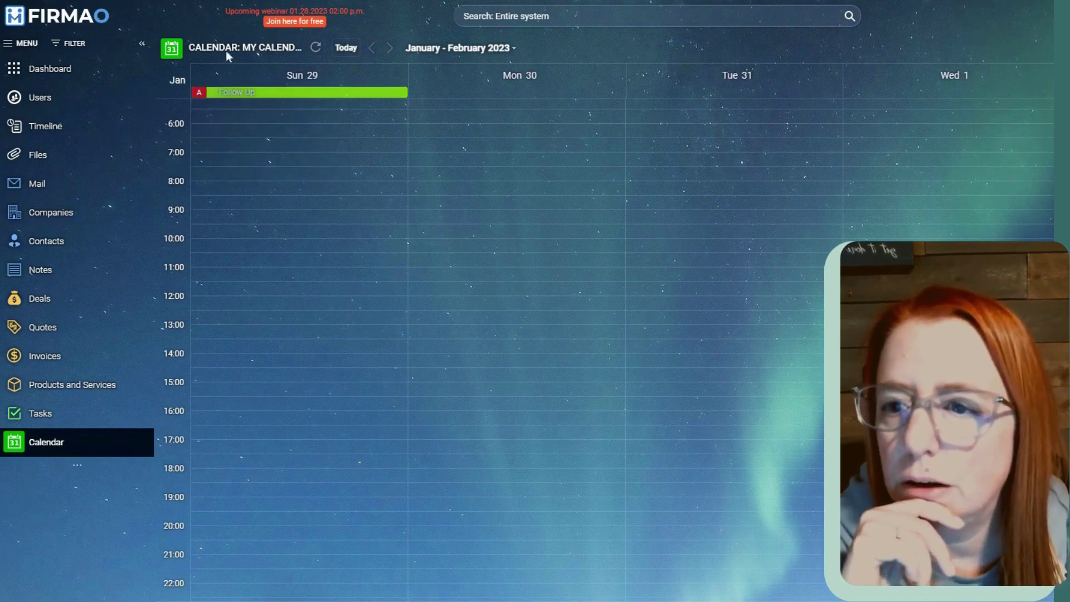
Scroll through the Standard, Professional and Enterprise plans and highlight Przelewy24 under Standard
{"action": "mouse_move", "coordinate": [250, 100]}
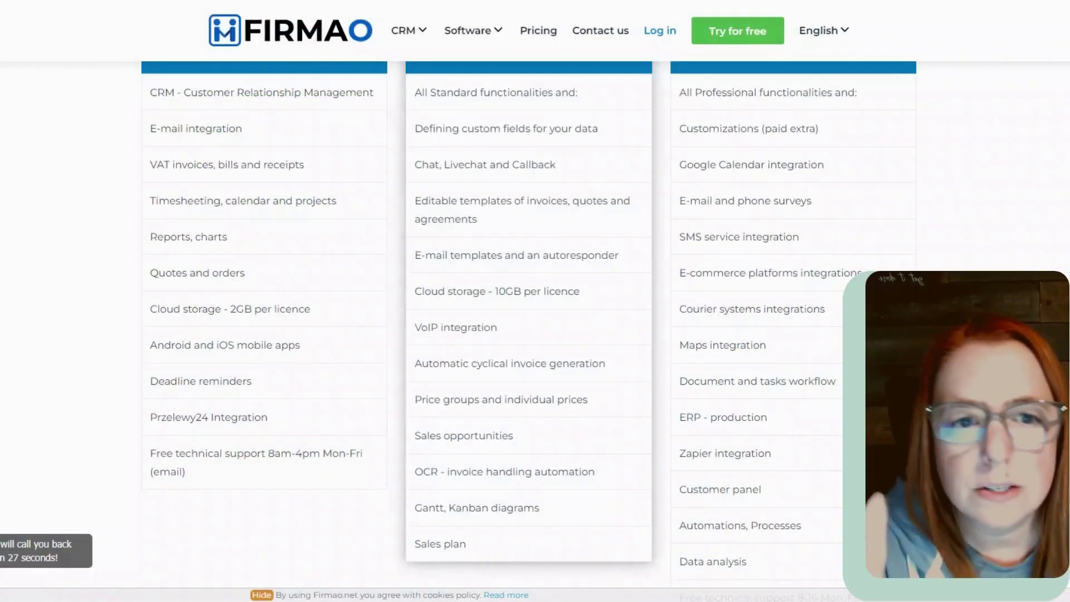
{"action": "scroll", "coordinate": [530, 324], "scroll_direction": "up", "scroll_amount": 4}
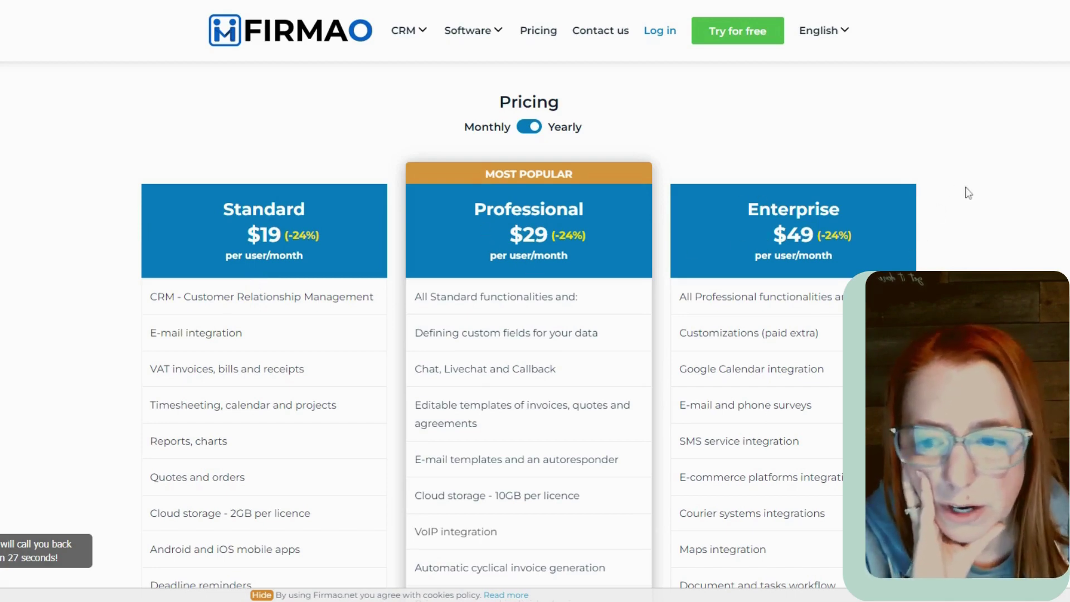
{"action": "scroll", "coordinate": [149, 147], "scroll_direction": "down", "scroll_amount": 2}
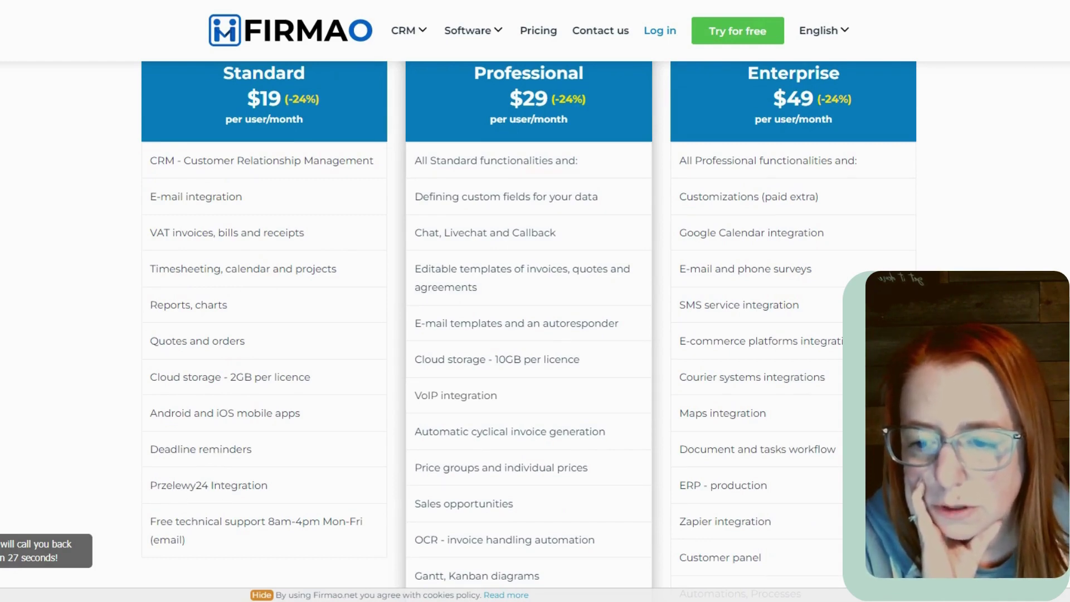
{"action": "left_click_drag", "start_coordinate": [209, 485], "coordinate": [150, 486]}
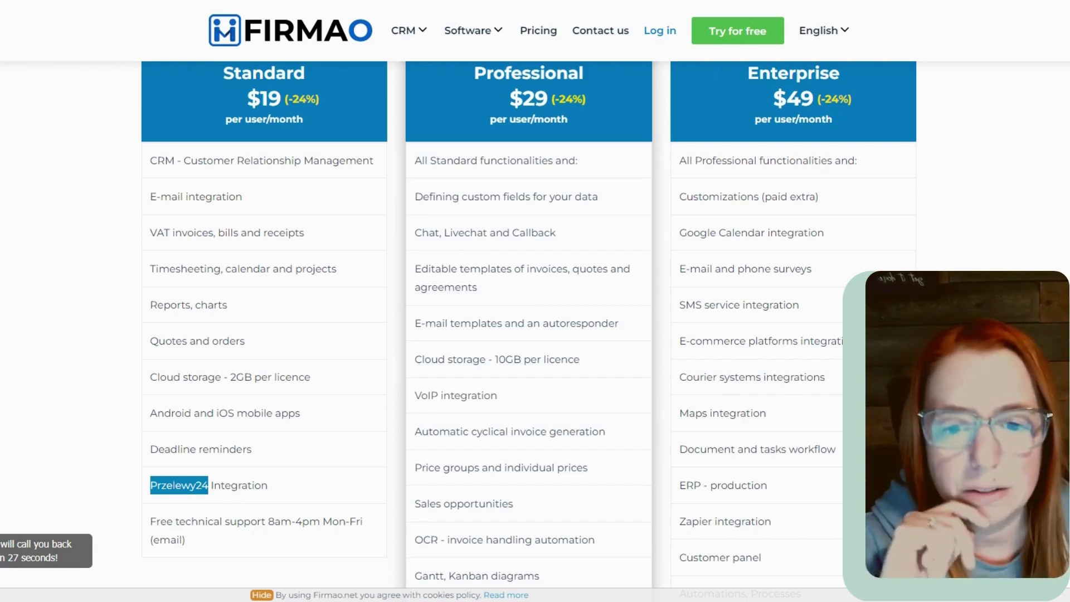
Scroll through the plan feature comparison and highlight Zapier integration in the Enterprise column
{"action": "scroll", "coordinate": [469, 279], "scroll_direction": "down", "scroll_amount": 1}
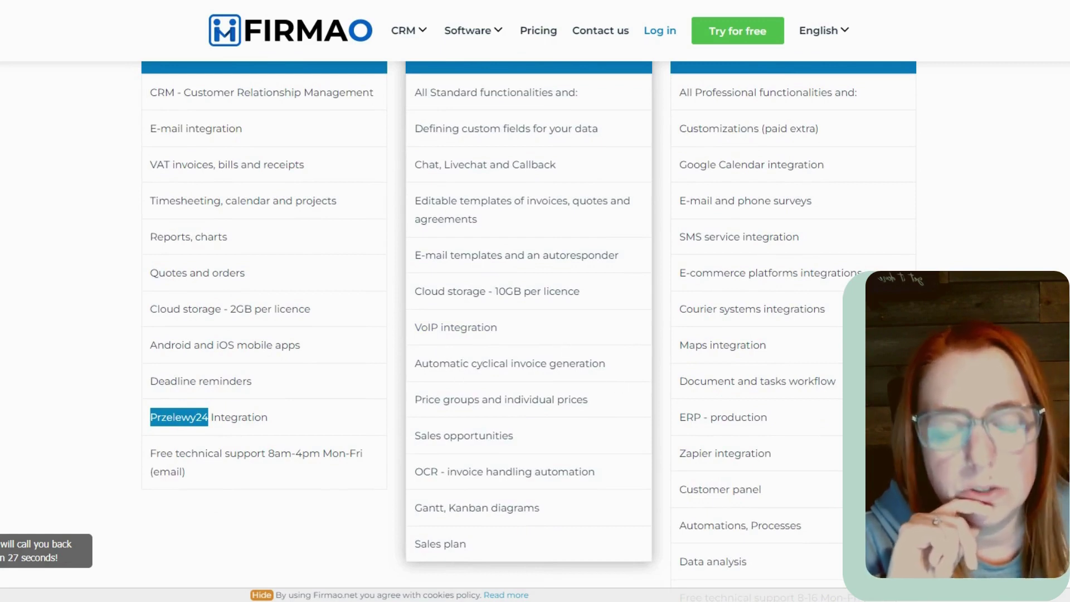
{"action": "scroll", "coordinate": [620, 365], "scroll_direction": "down", "scroll_amount": 1}
{"action": "scroll", "coordinate": [619, 365], "scroll_direction": "down", "scroll_amount": 1}
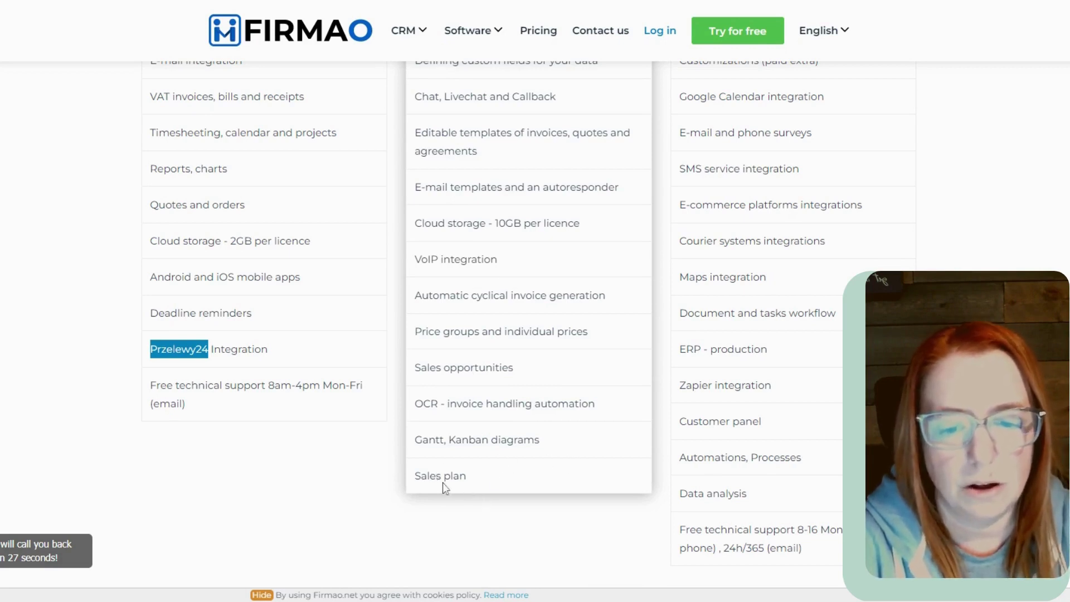
{"action": "scroll", "coordinate": [786, 399], "scroll_direction": "up", "scroll_amount": 3}
{"action": "mouse_move", "coordinate": [845, 44]}
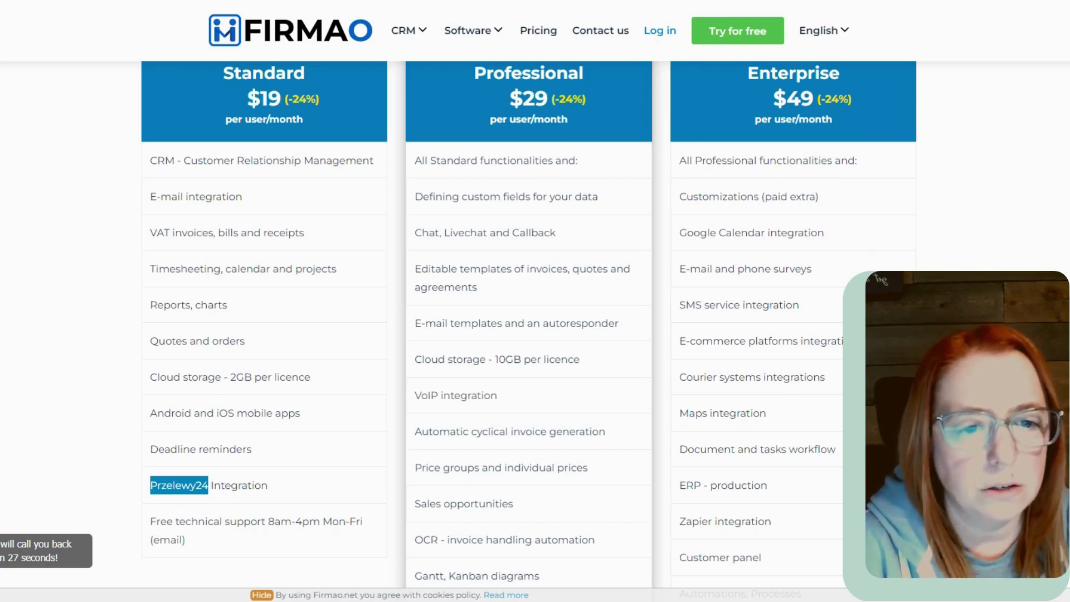
{"action": "scroll", "coordinate": [842, 265], "scroll_direction": "down", "scroll_amount": 1}
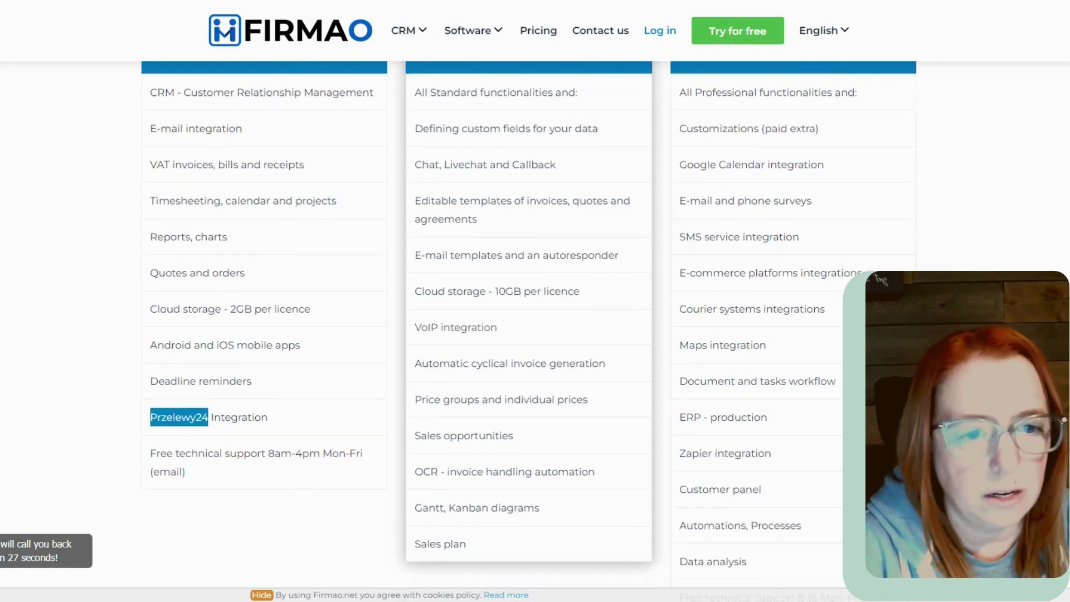
{"action": "scroll", "coordinate": [848, 191], "scroll_direction": "up", "scroll_amount": 2}
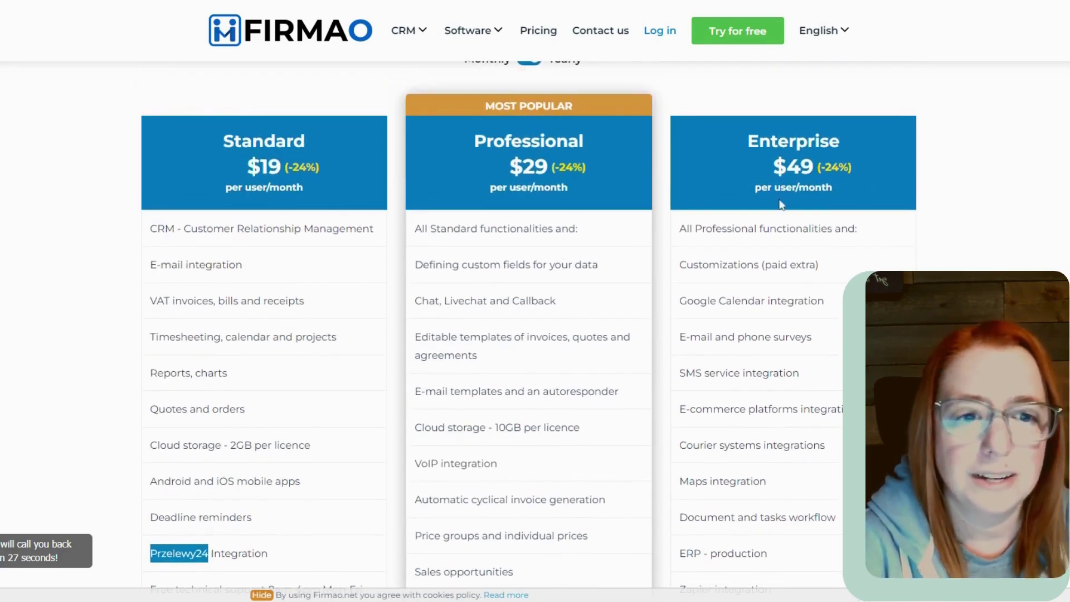
{"action": "scroll", "coordinate": [875, 198], "scroll_direction": "down", "scroll_amount": 2}
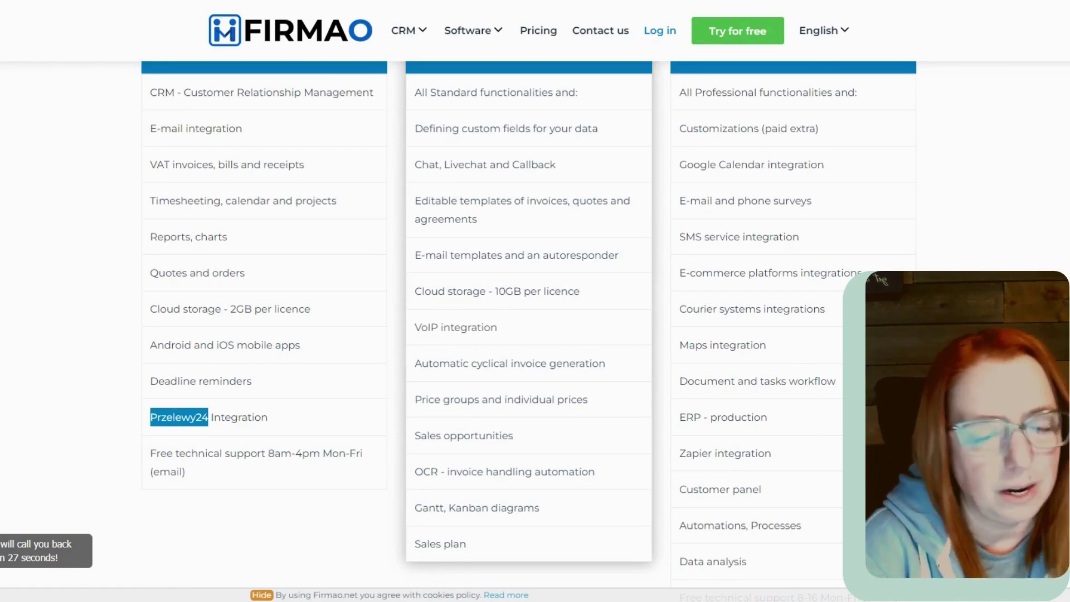
{"action": "scroll", "coordinate": [808, 323], "scroll_direction": "down", "scroll_amount": 2}
{"action": "left_click_drag", "start_coordinate": [790, 321], "coordinate": [677, 338]}
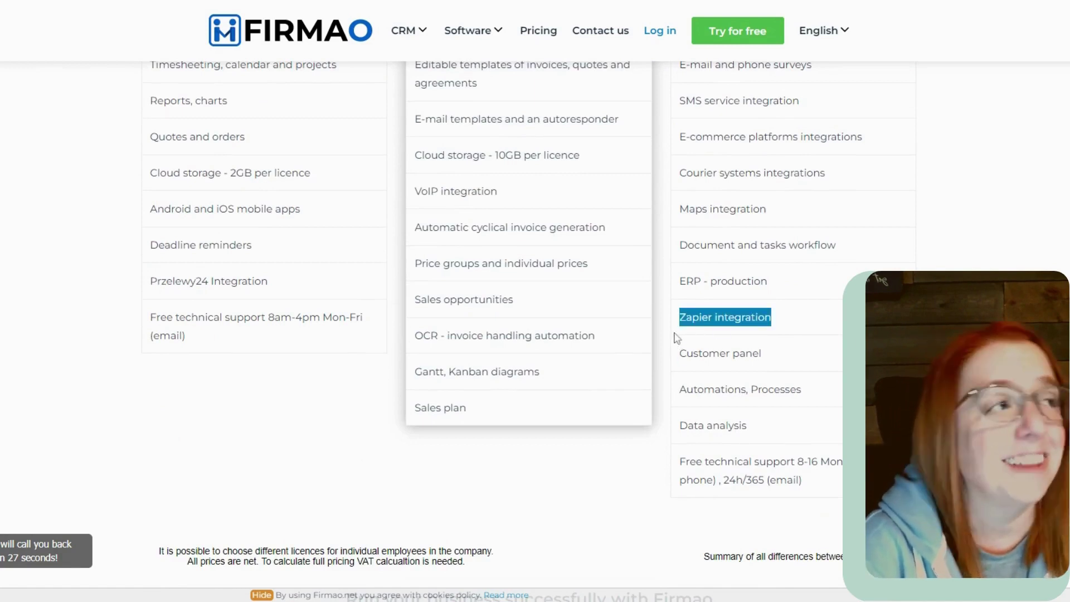